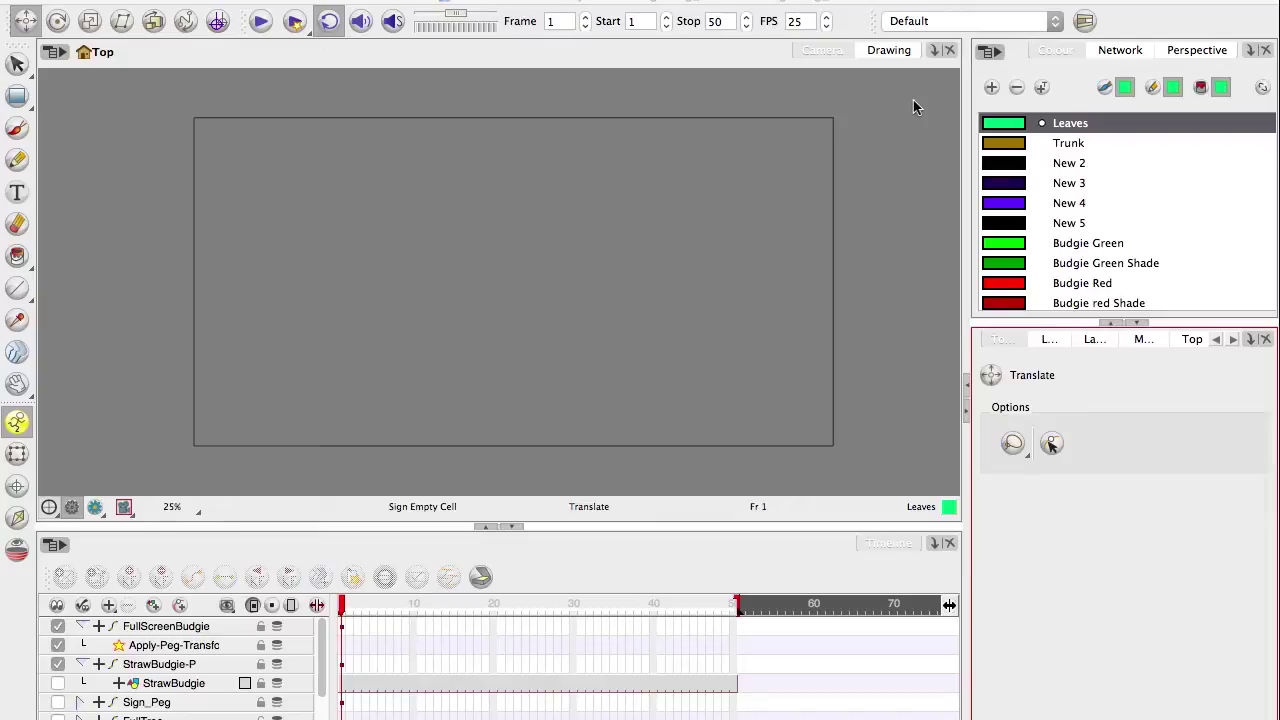
- Make the StrawBudgie layer visible in the camera view
scroll(1020, 238, down, 3)
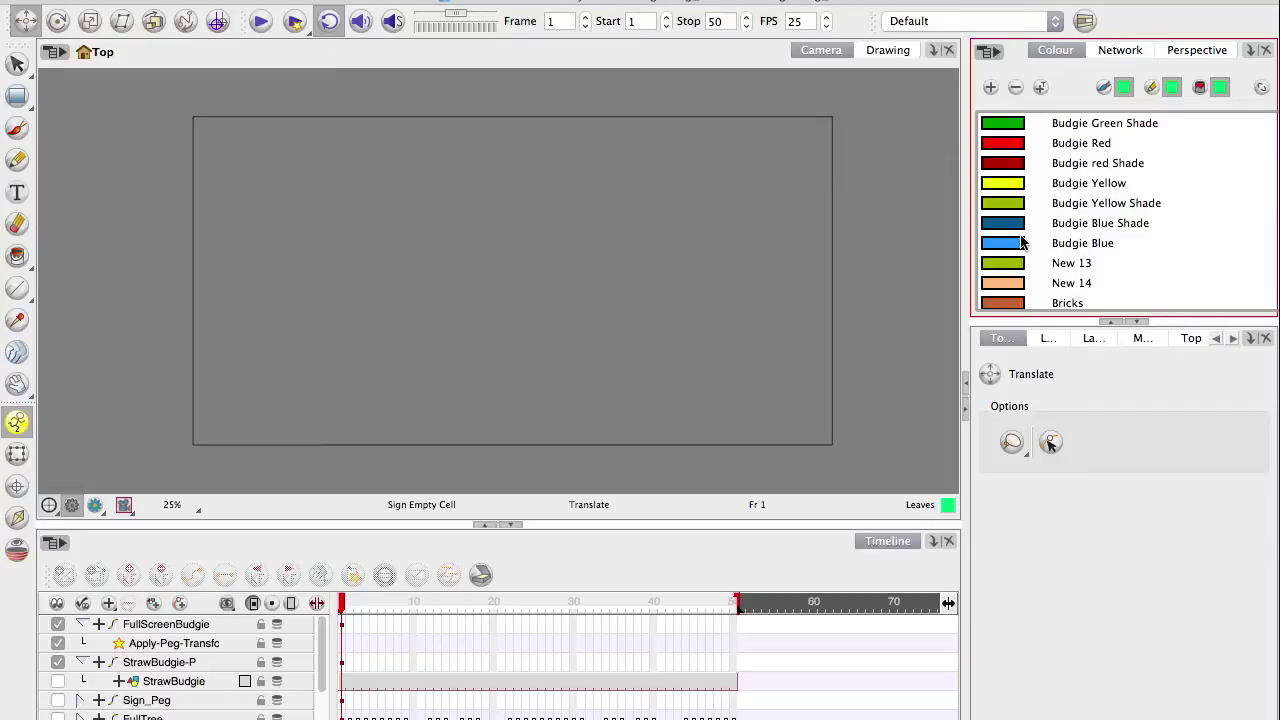
click(57, 663)
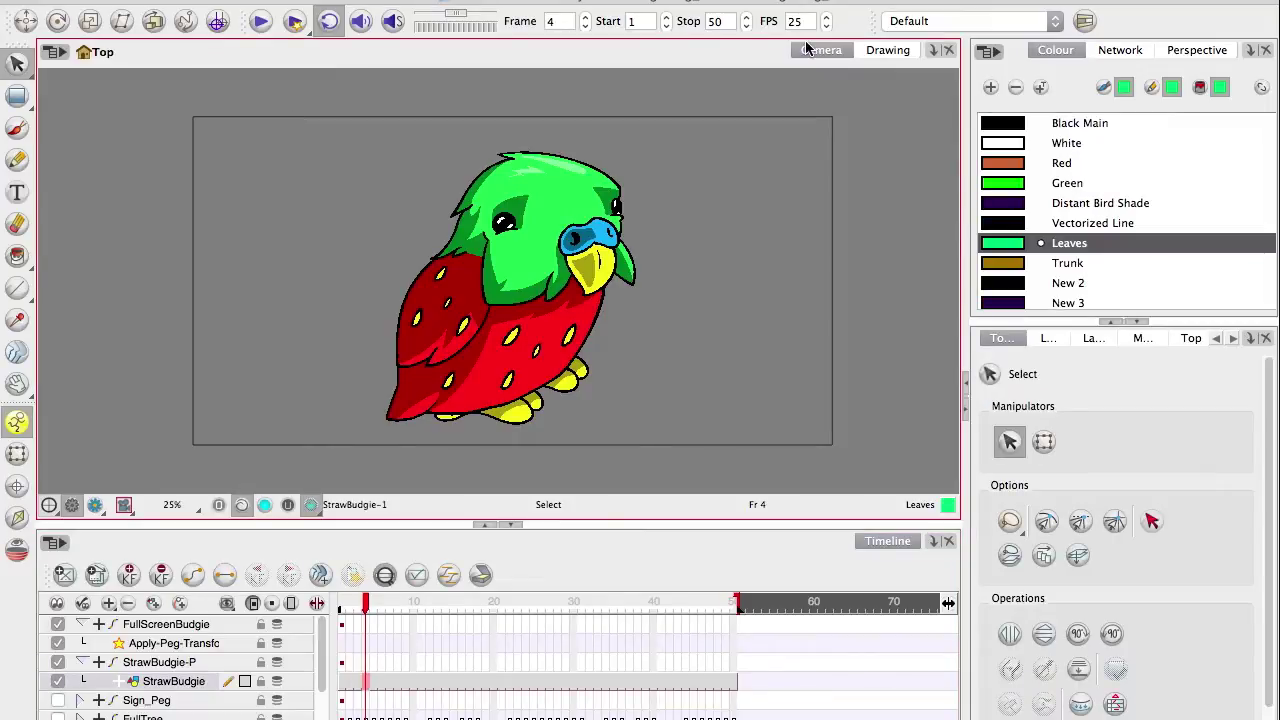
- Examine the strawberry budgie artwork in the Drawing view and return to the Camera view
click(874, 52)
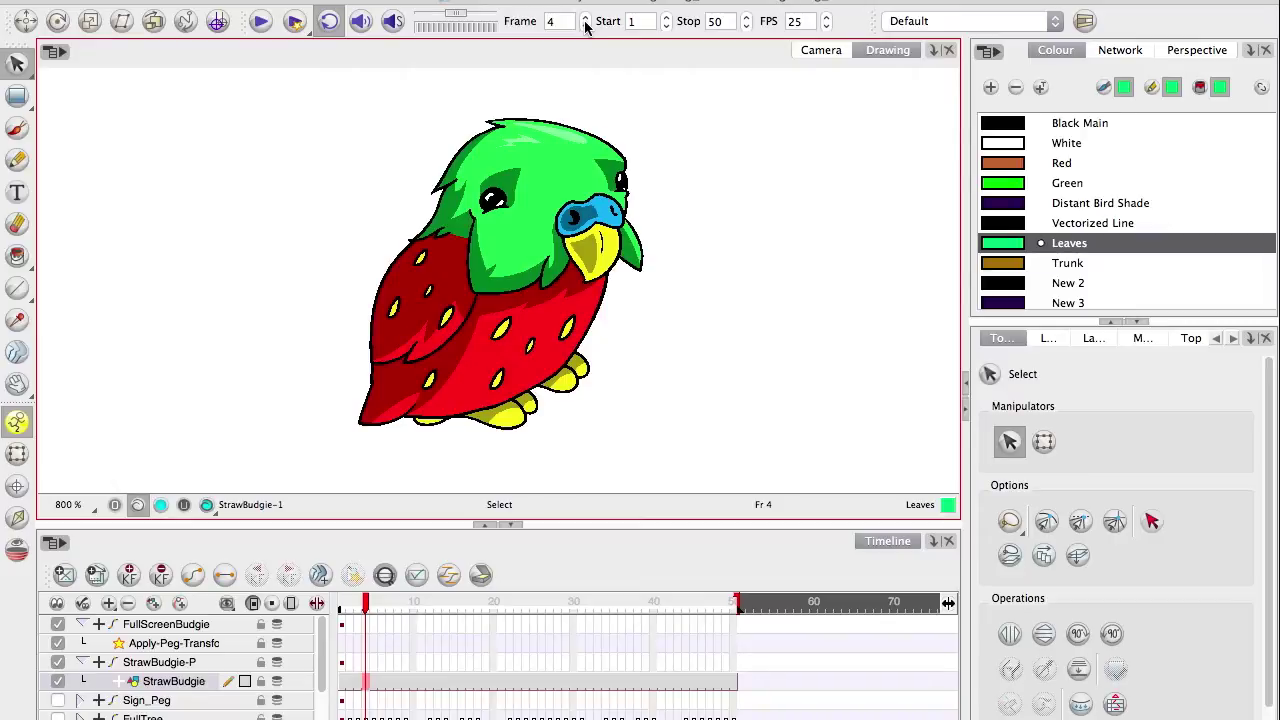
drag(277, 278, 305, 294)
key(1)
key(1)
key(2)
key(2)
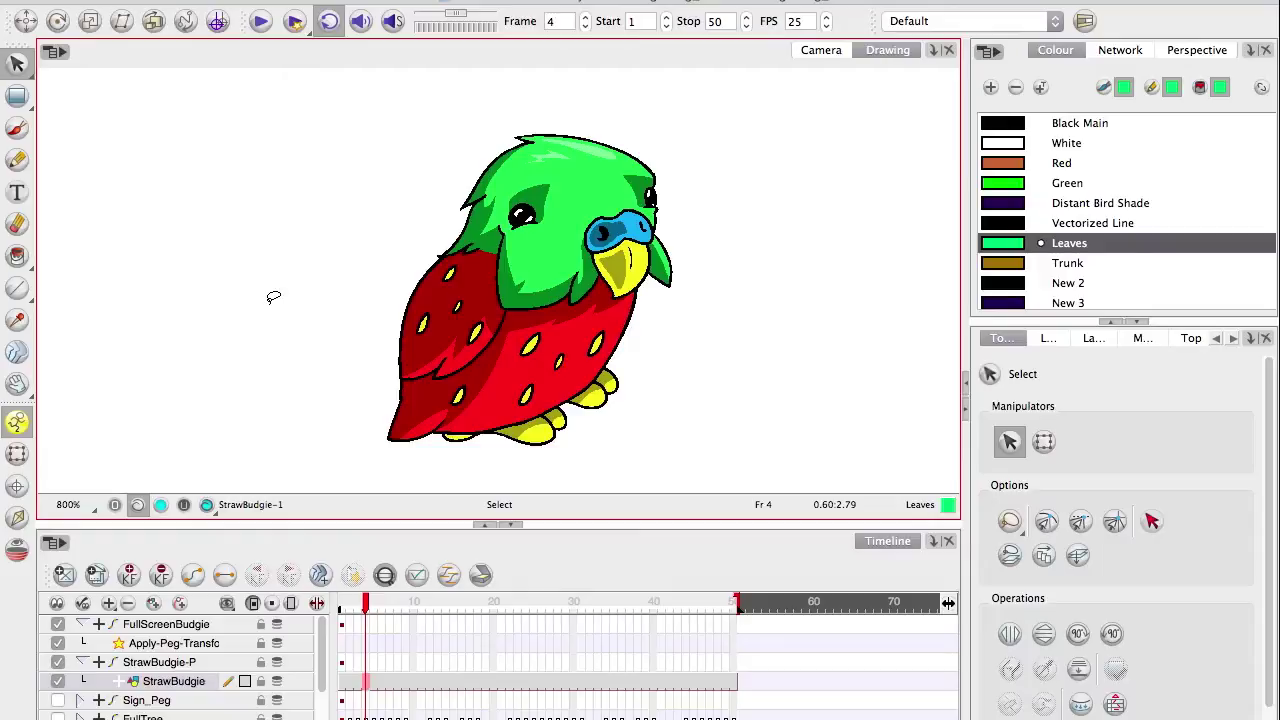
click(821, 50)
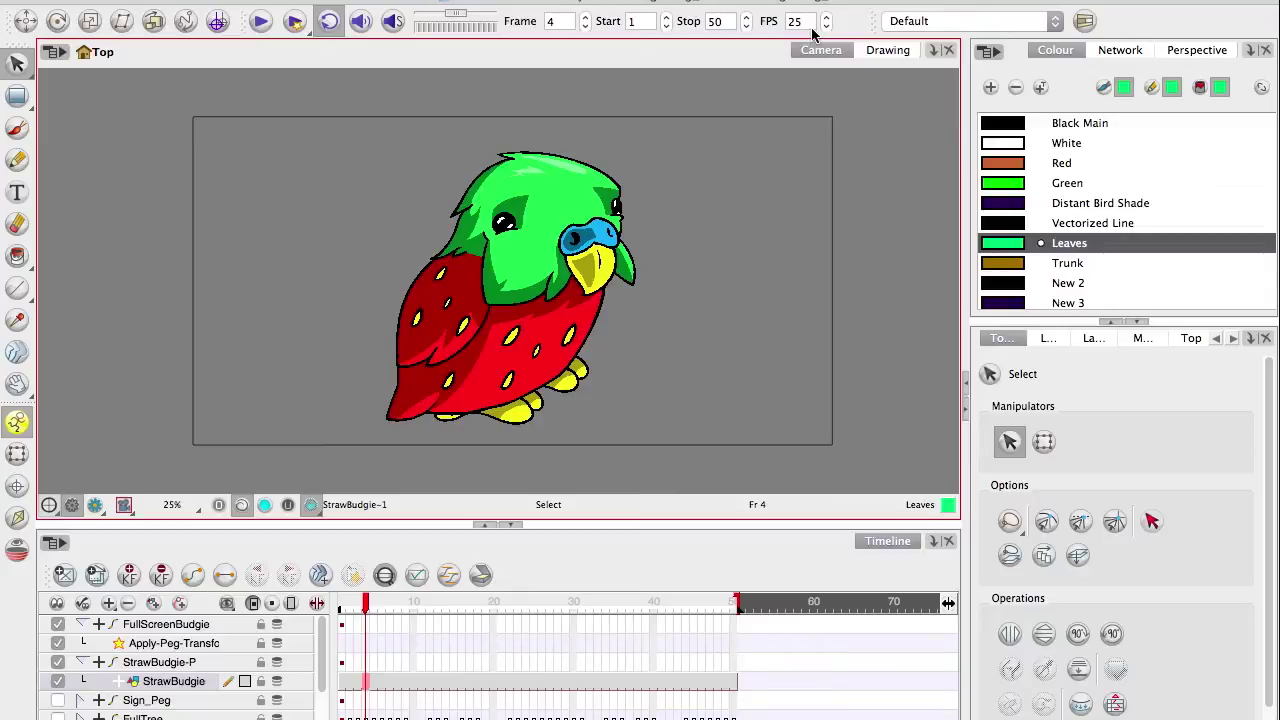
- Switch to Flash and play the Migrating Tree Demo animation with the stage at 100%
key(super+Tab)
key(super+Tab)
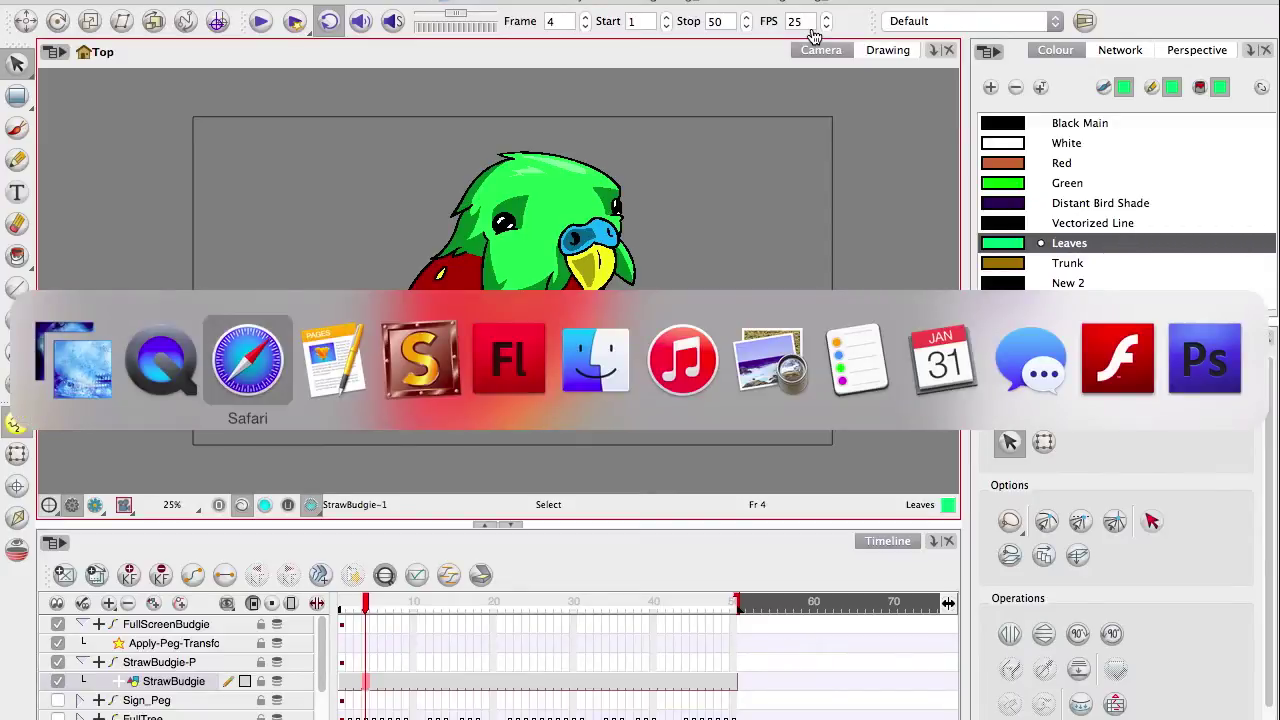
key(super+Tab)
key(super+Tab)
key(super+Tab)
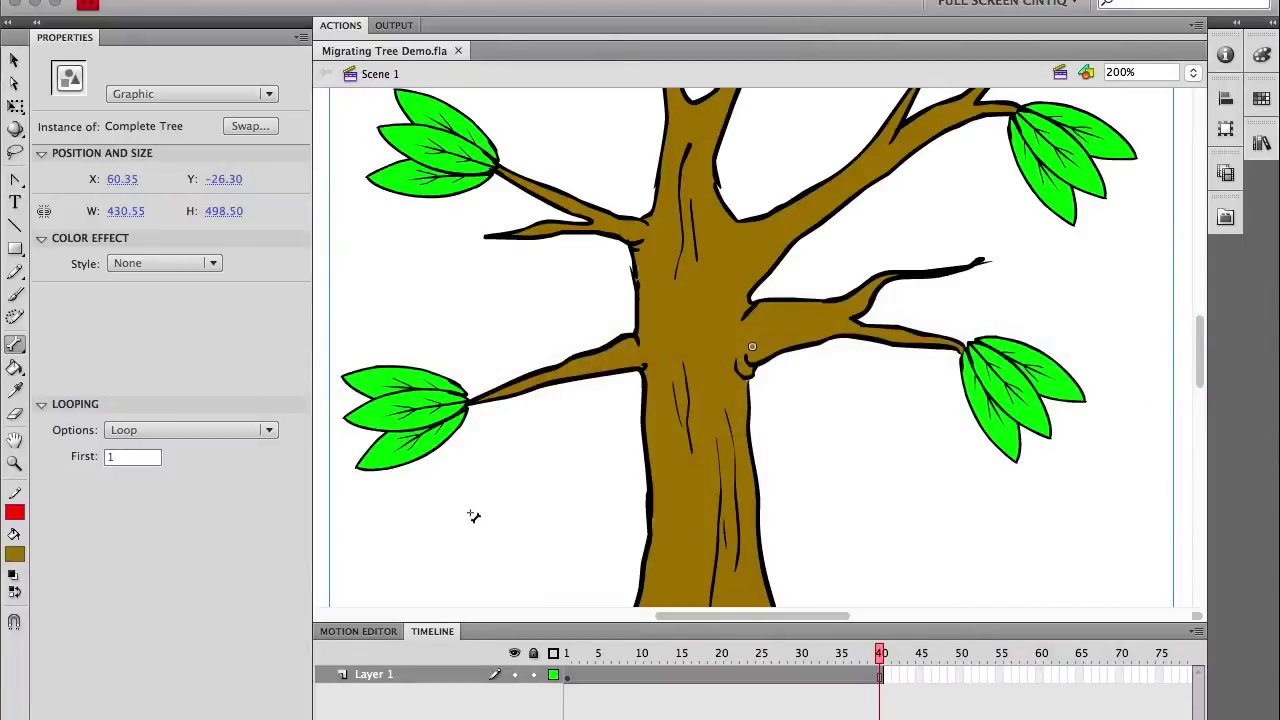
key(v)
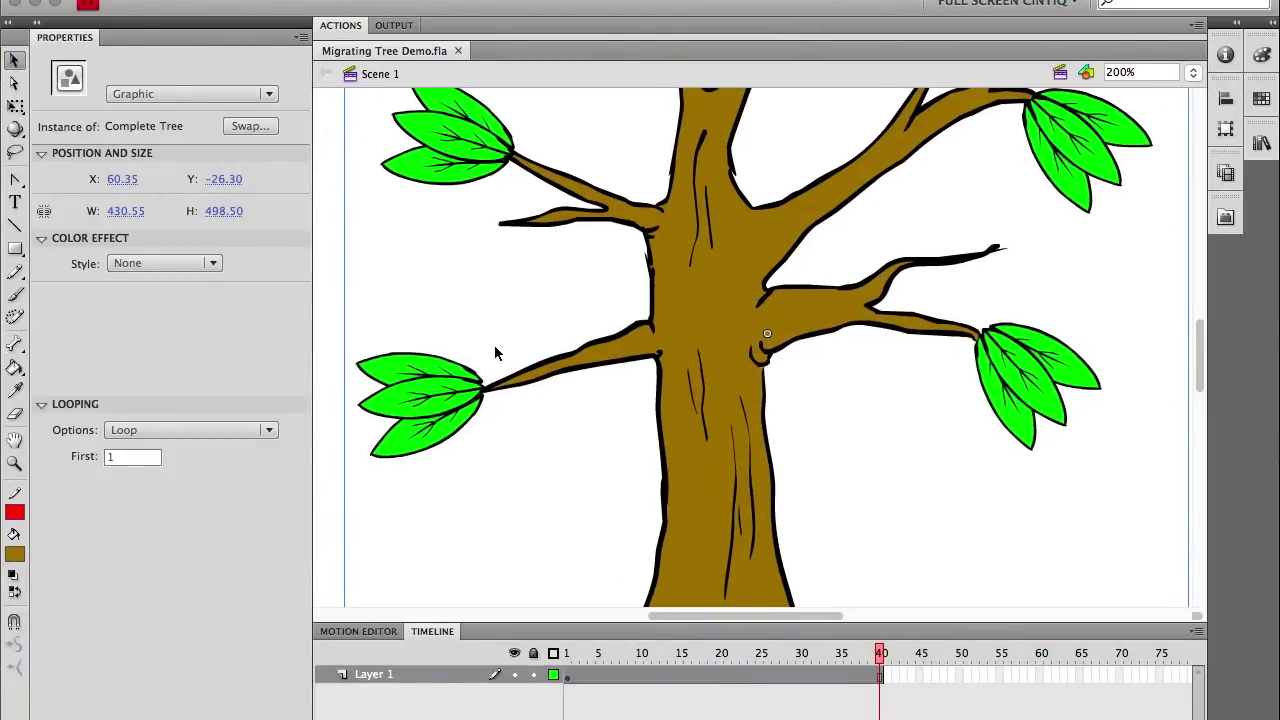
key(super+1)
key(Return)
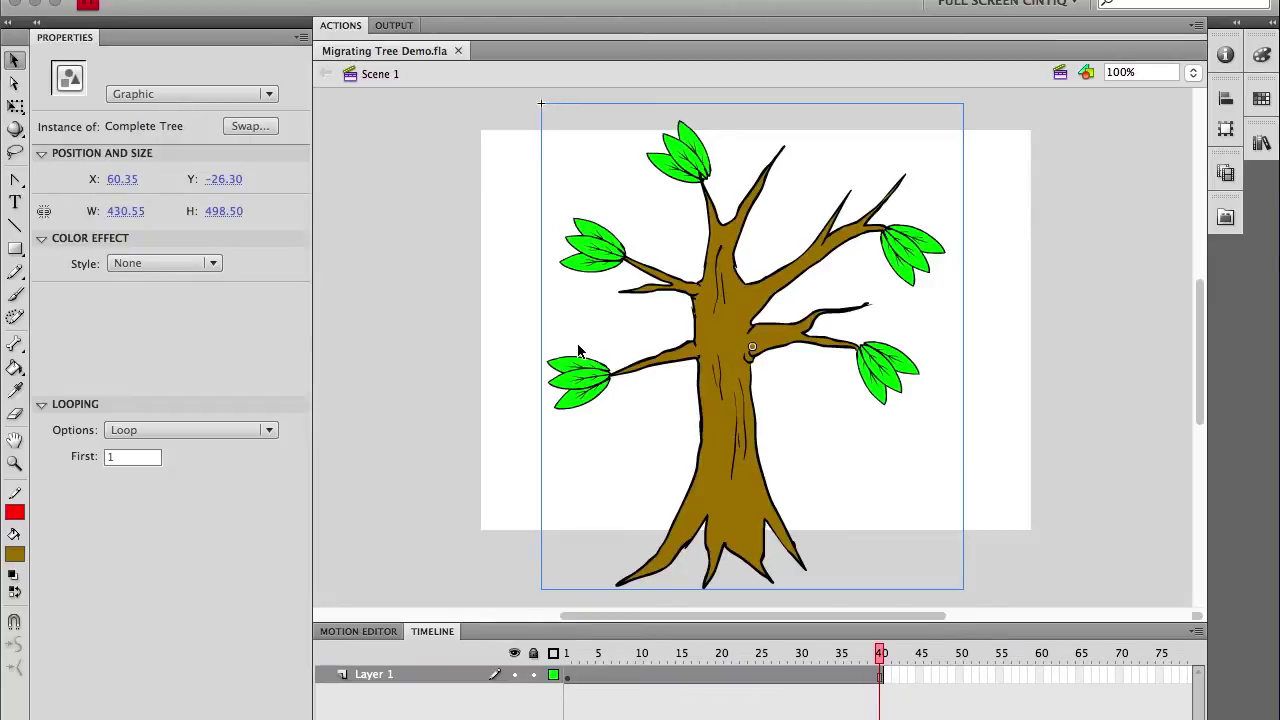
- Undo a trial move of the tree, open the Complete Tree symbol for editing and select all its parts
drag(723, 354, 683, 374)
key(super+z)
double_click(720, 443)
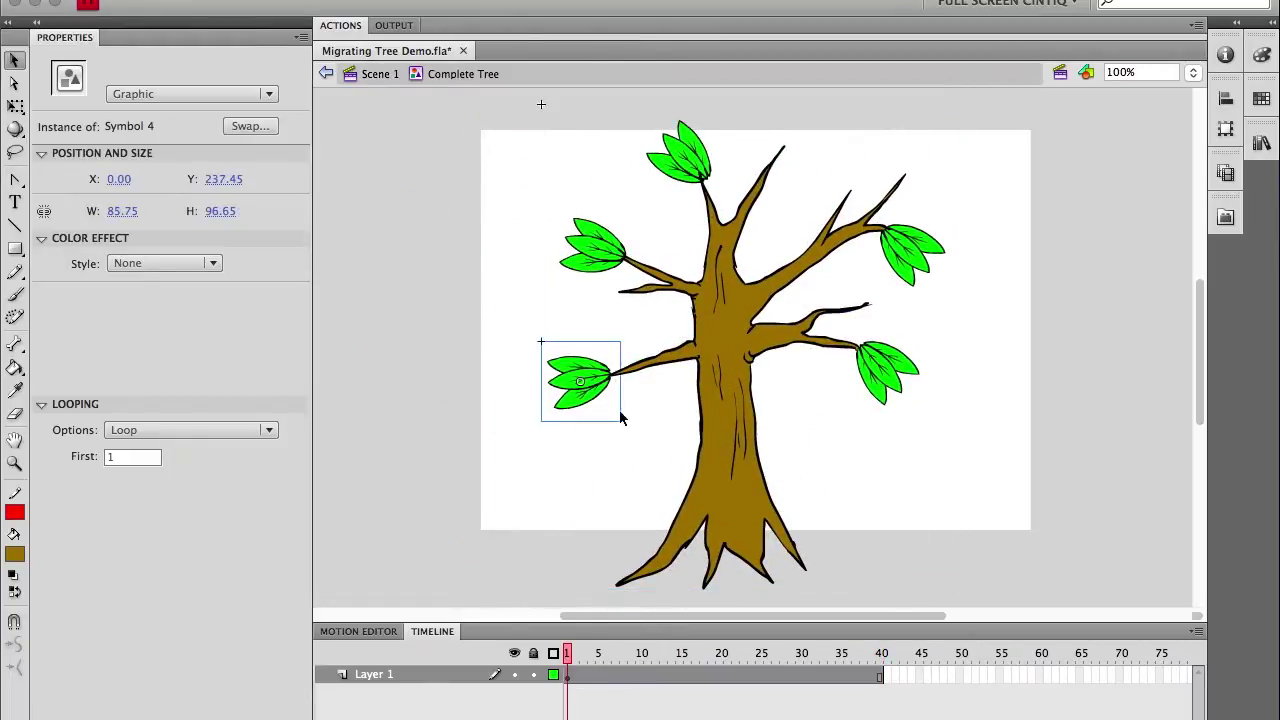
drag(477, 137, 943, 571)
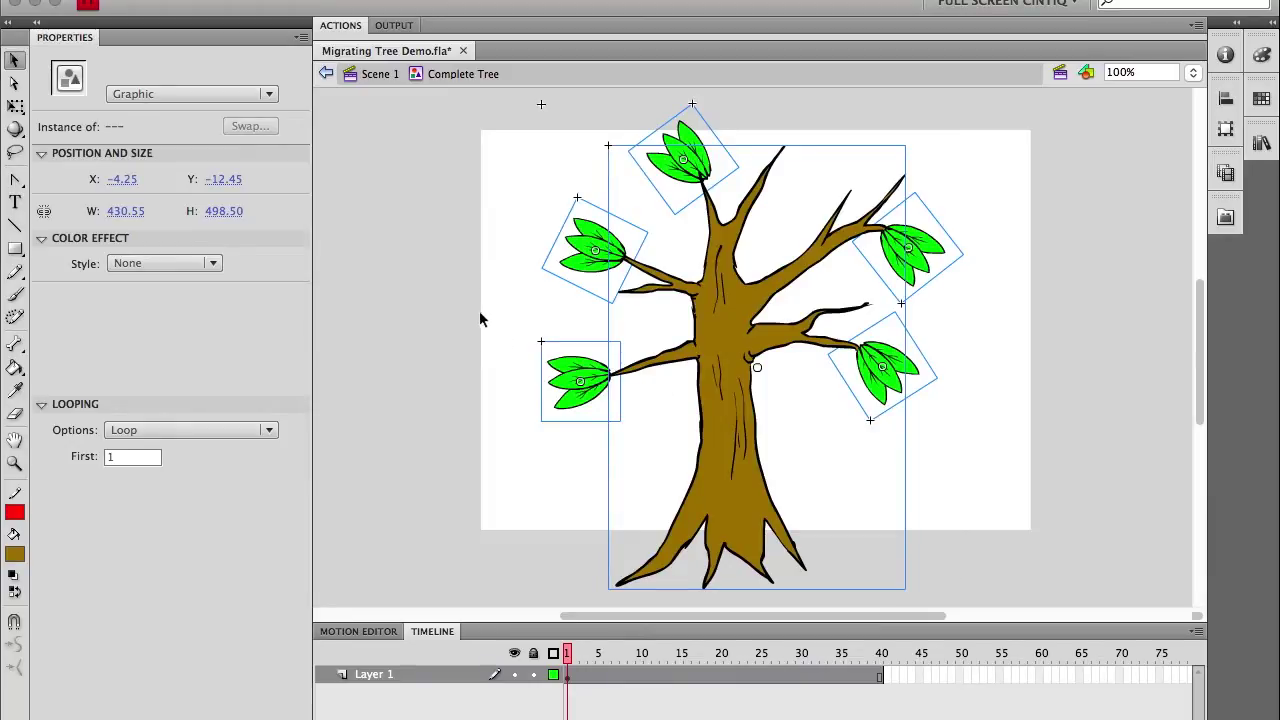
- Open the lower-left leaf cluster, Symbol 4, for editing and select its leaves
double_click(571, 388)
double_click(571, 388)
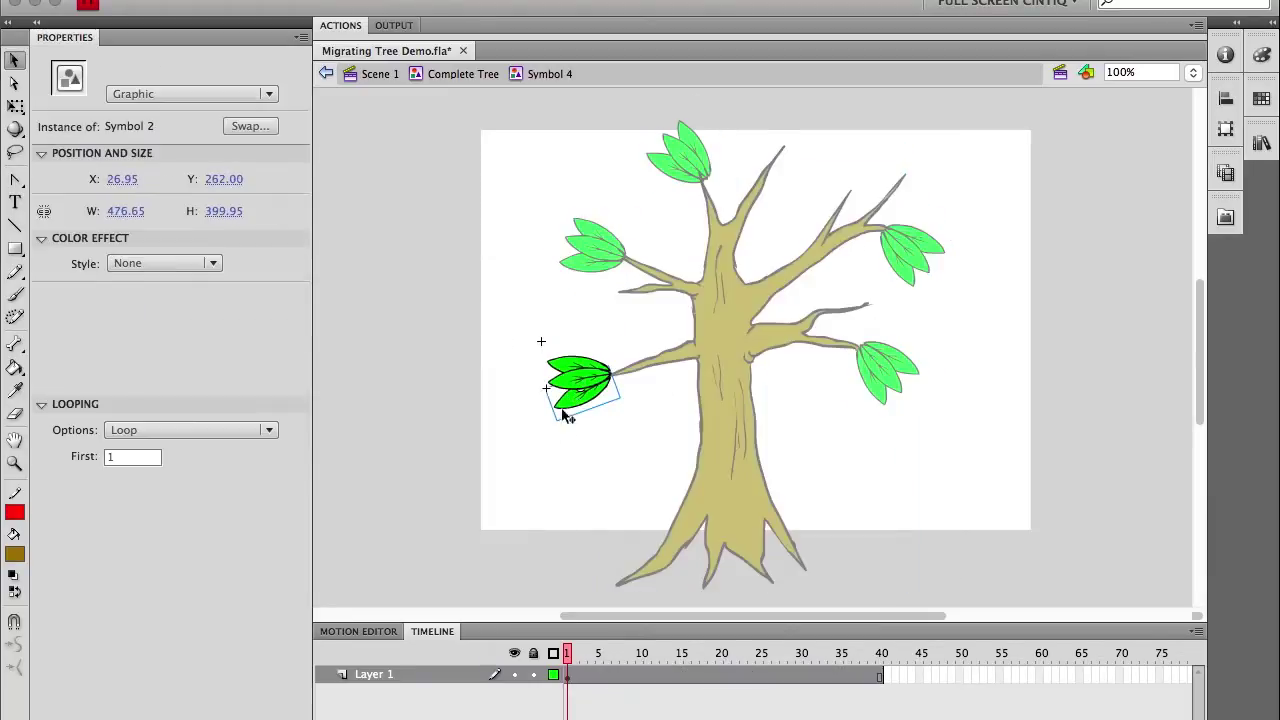
drag(519, 300, 625, 545)
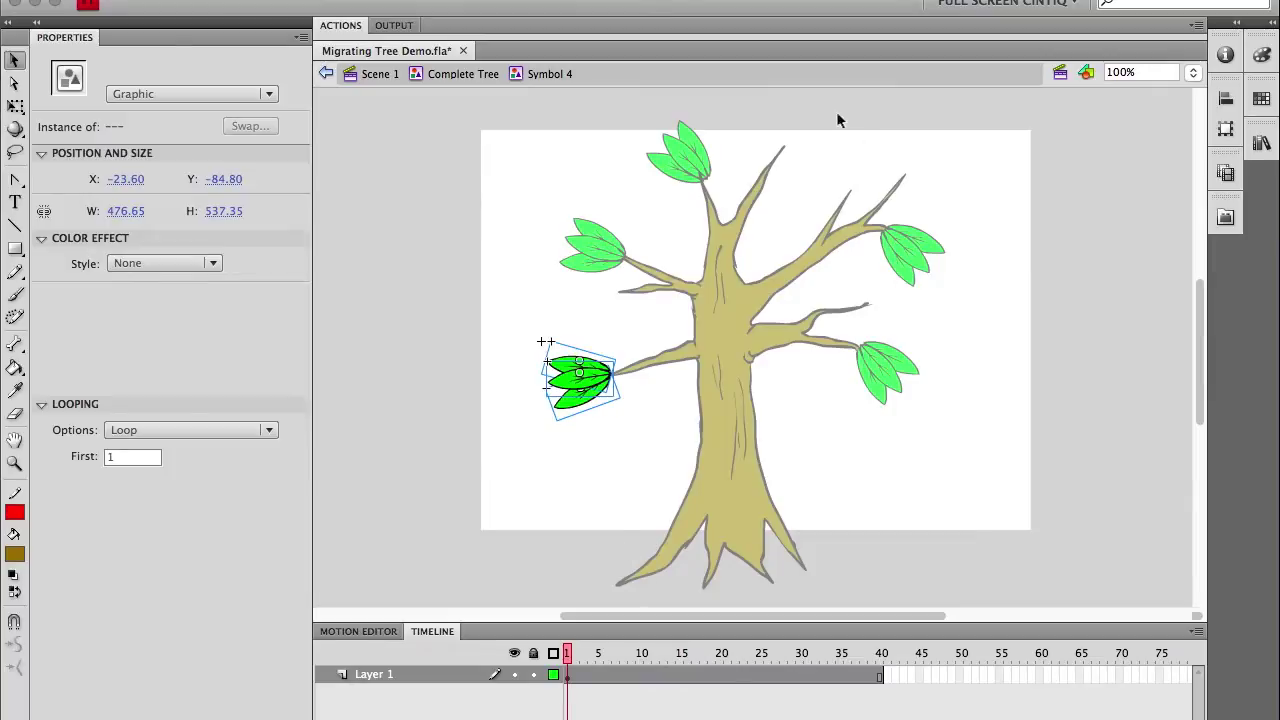
- Open the cluster's nested Symbol 2, scrub through its tween, and enter the single leaf in Symbol 3
click(486, 406)
double_click(565, 393)
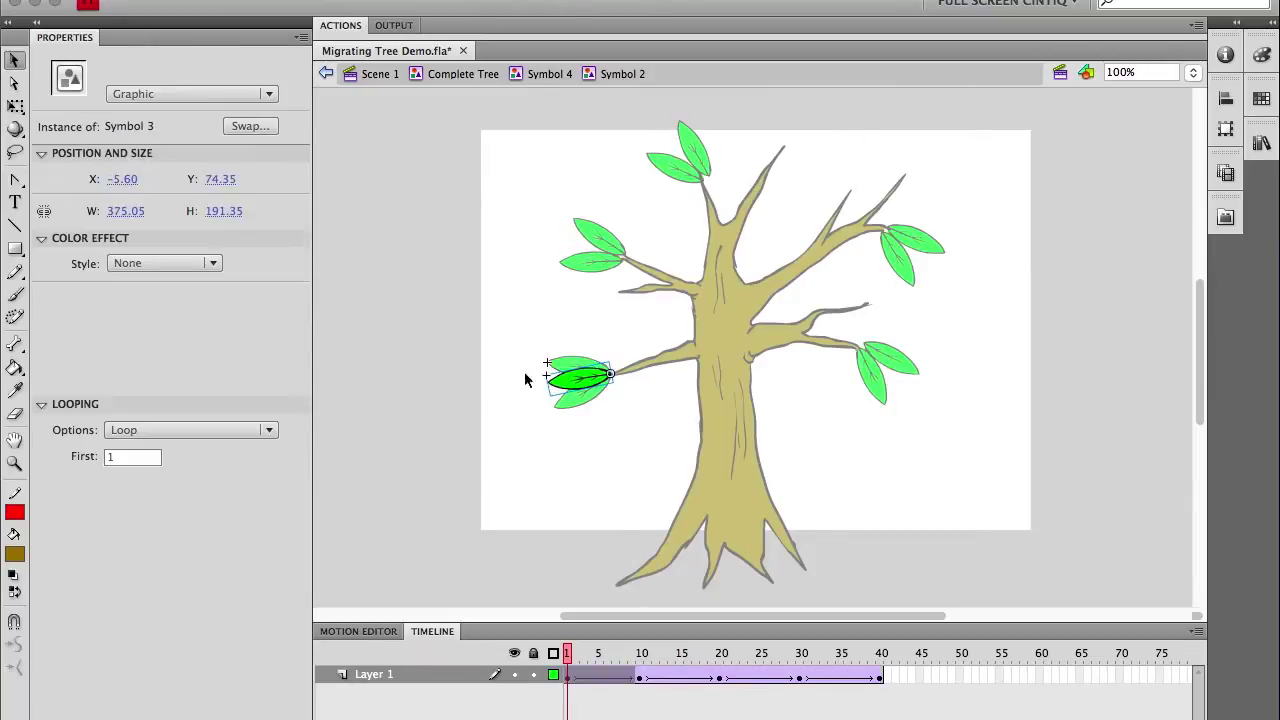
drag(606, 655, 567, 640)
double_click(565, 381)
key(super+=)
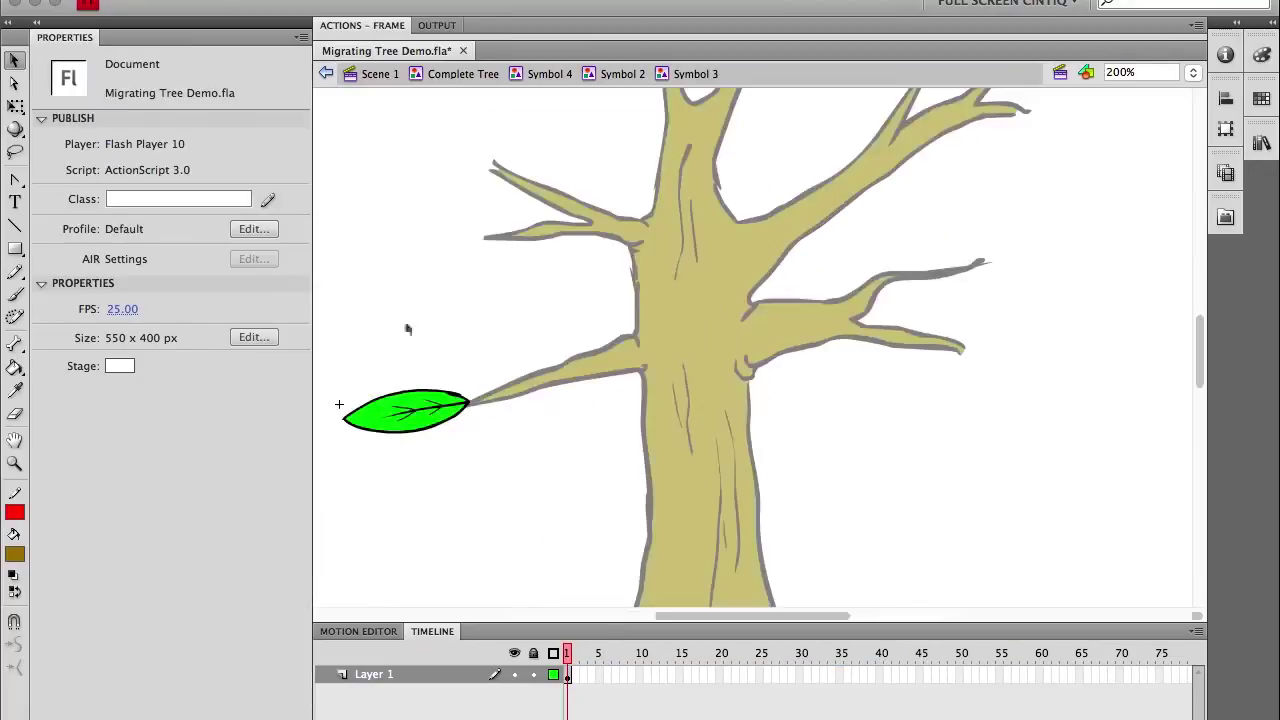
- Examine the leaf artwork inside Symbol 3 by selecting all of it, deselecting it and returning to 100%
key(super+a)
drag(454, 399, 497, 437)
click(423, 335)
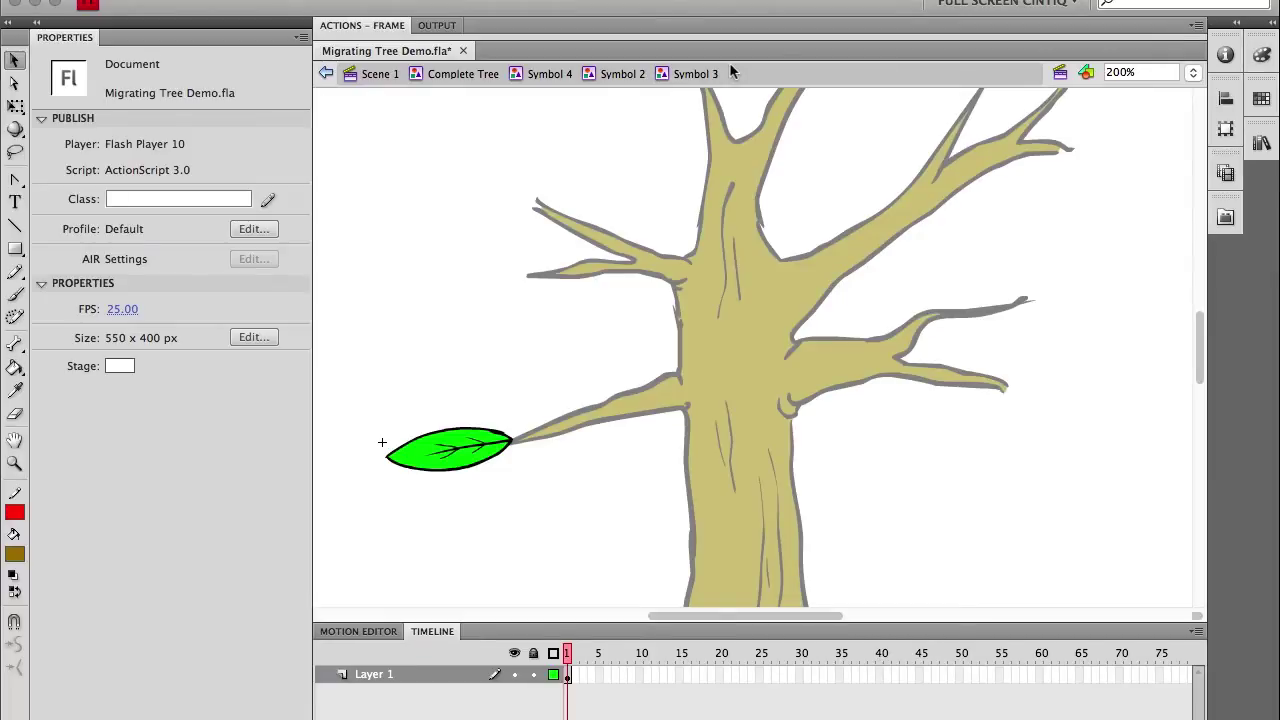
scroll(529, 491, down, 1)
scroll(529, 491, right, 1)
key(super+minus)
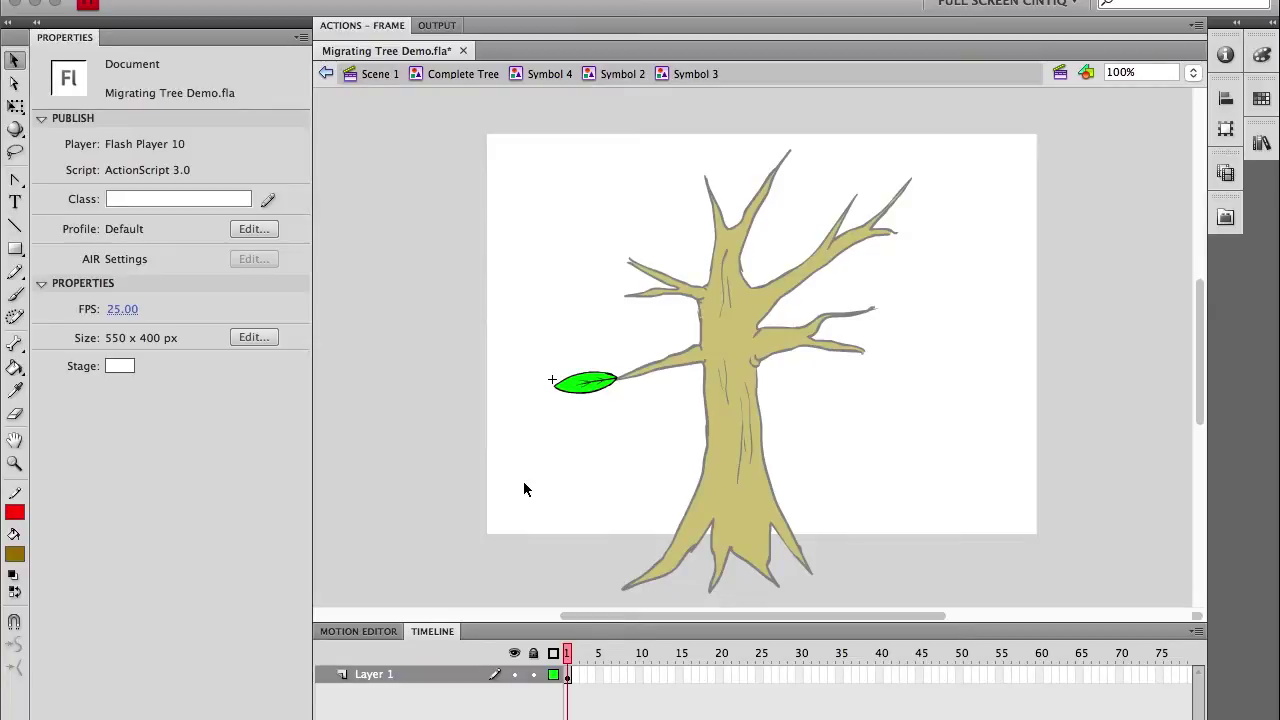
- Switch back to Toon Boom Harmony, hide the FullScreenBudgie layer and show the FullTree layer
key(super+Tab)
key(super+Tab)
key(super+shift+Tab)
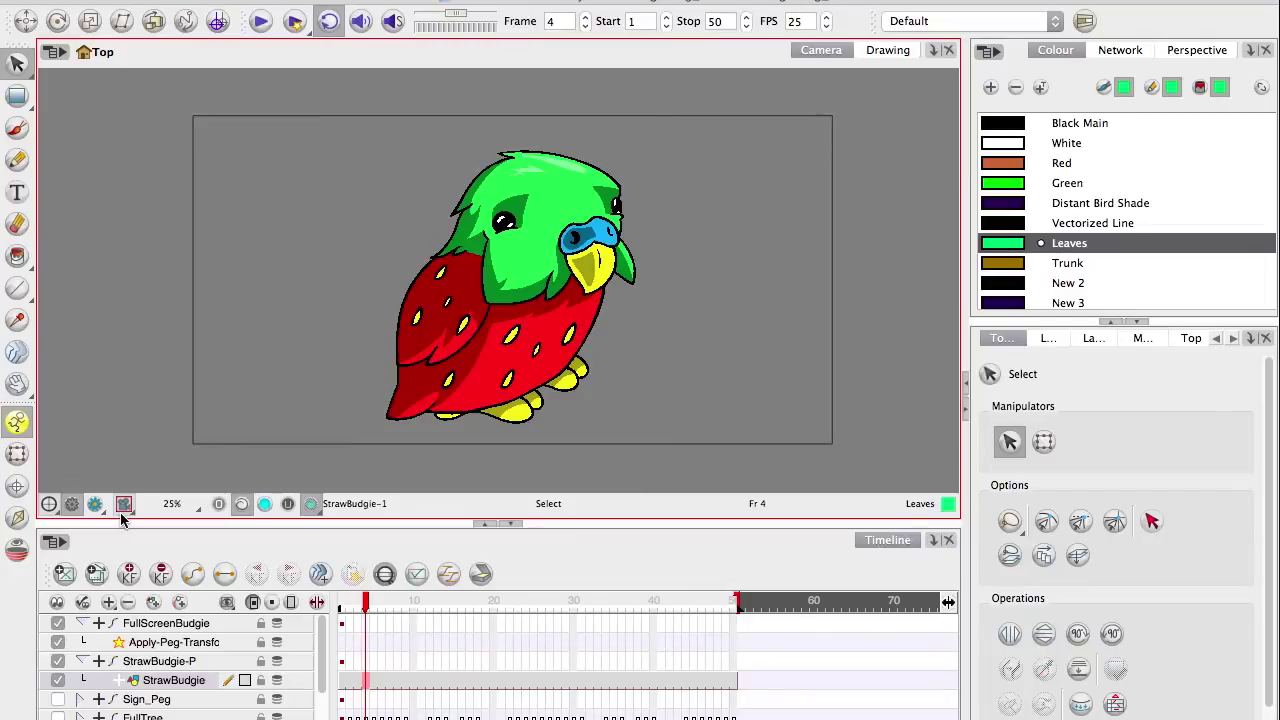
drag(248, 518, 248, 247)
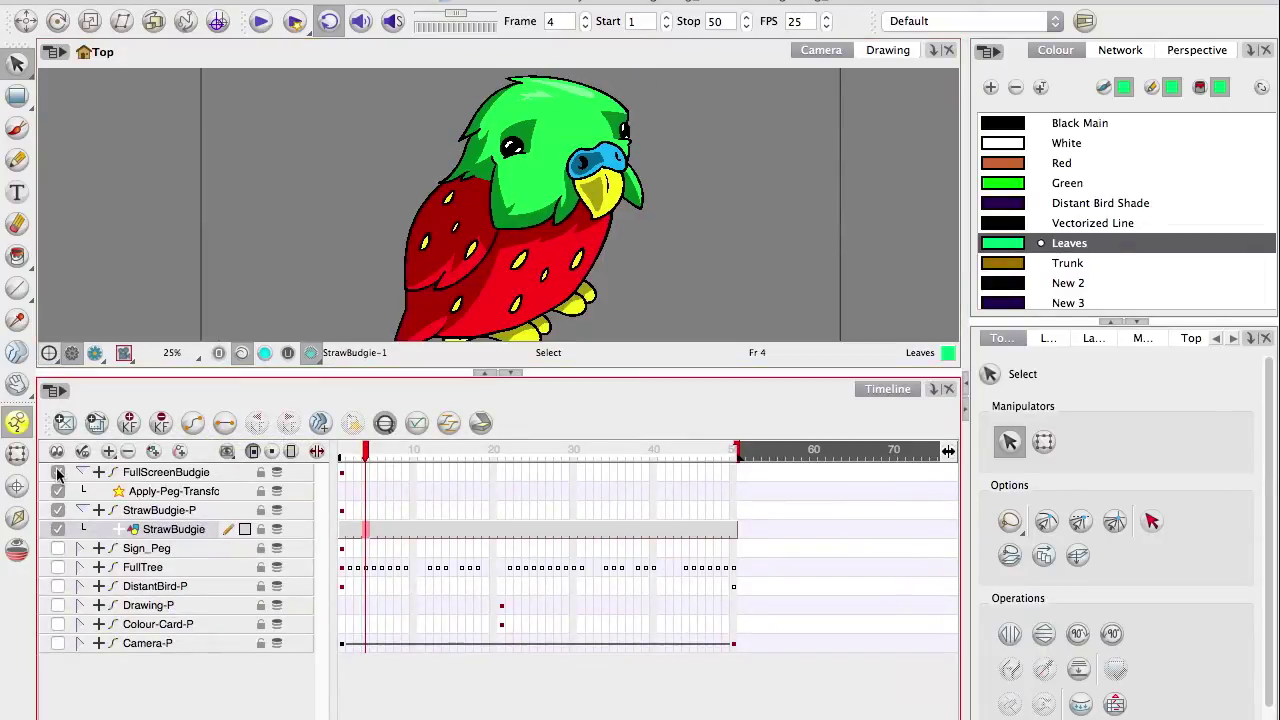
click(57, 472)
click(57, 567)
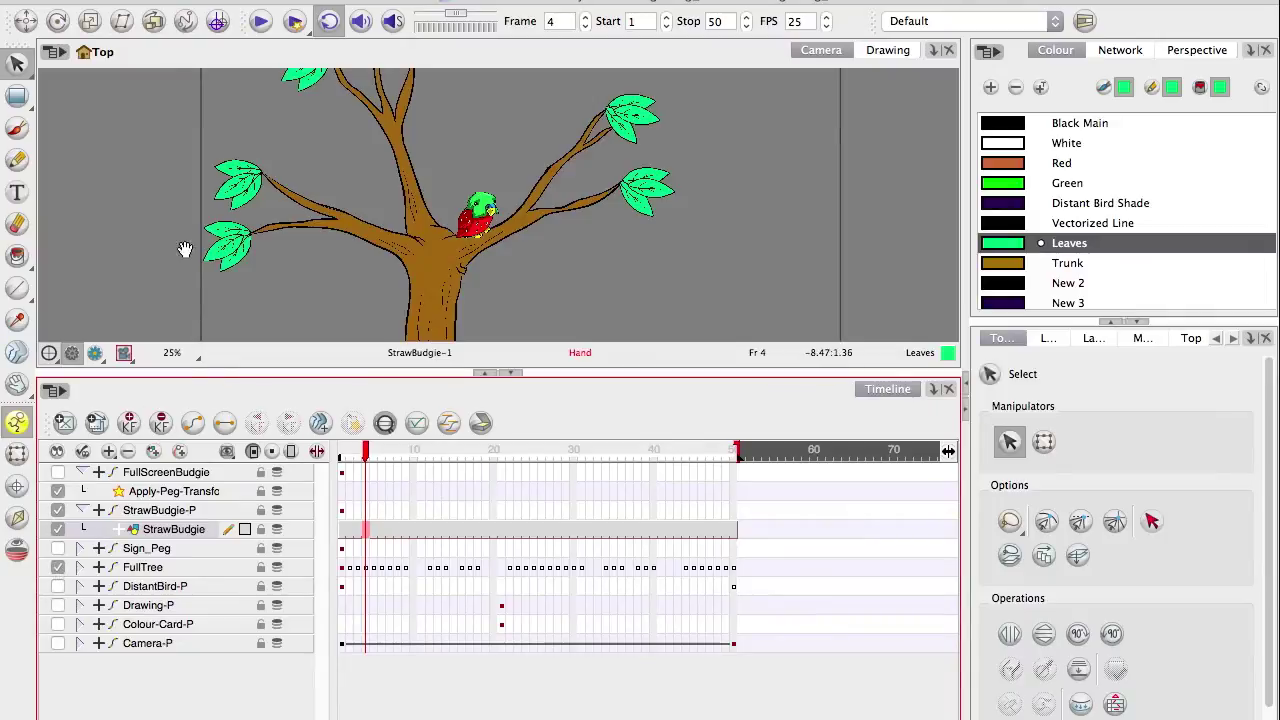
- Play the tree animation in the camera view and stop it at frame 27
scroll(200, 245, down, 2)
key(Return)
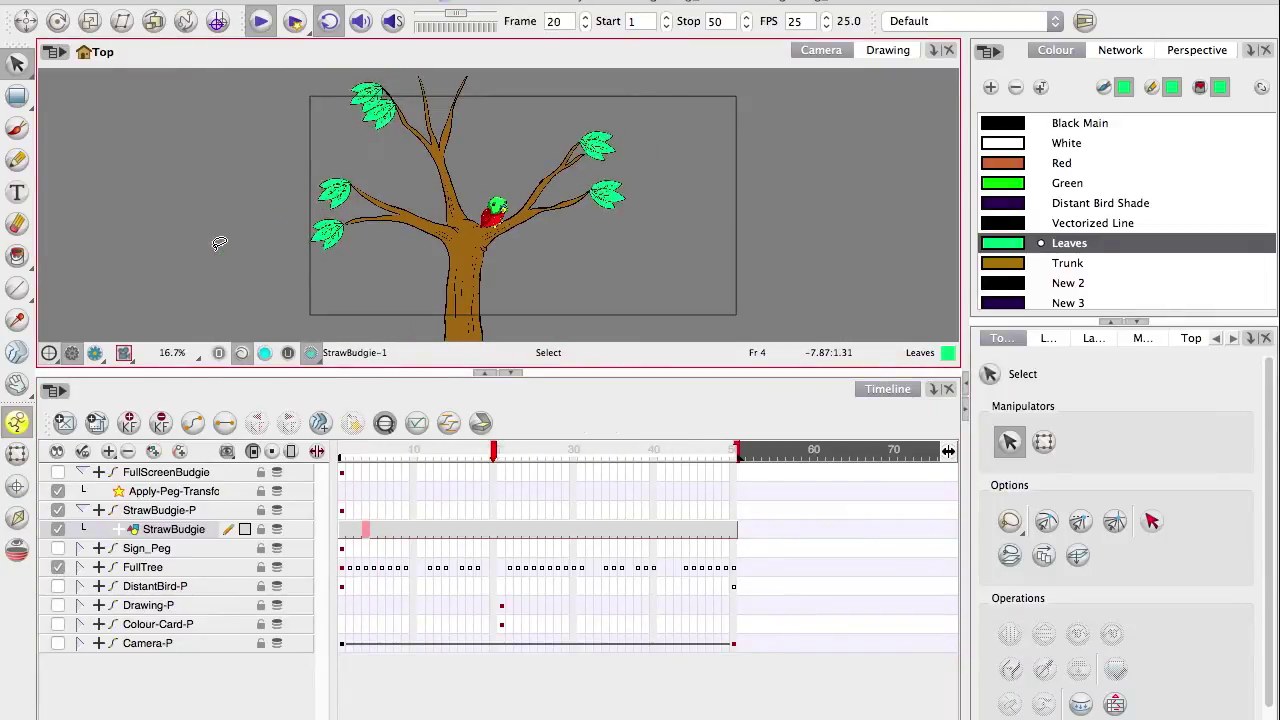
key(Return)
scroll(250, 225, down, 1)
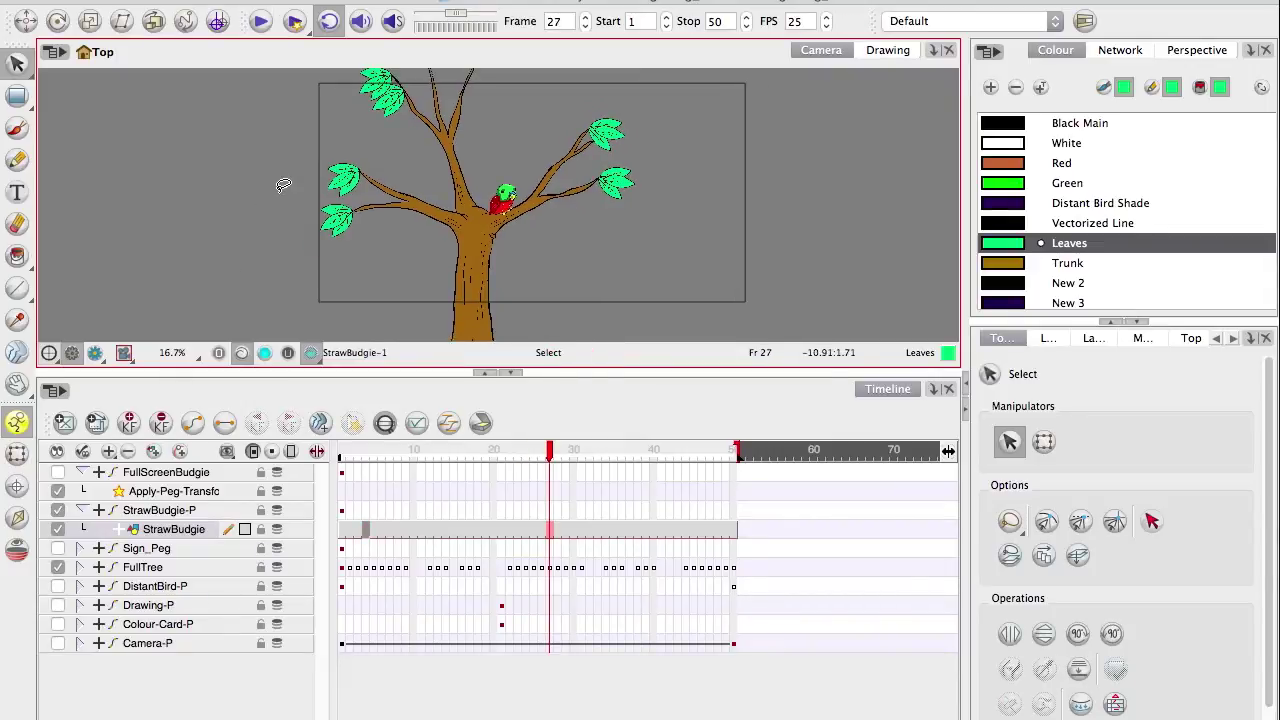
- Expand the FullTree layer and several of its nested leaf pegs down to their drawing layers
click(80, 567)
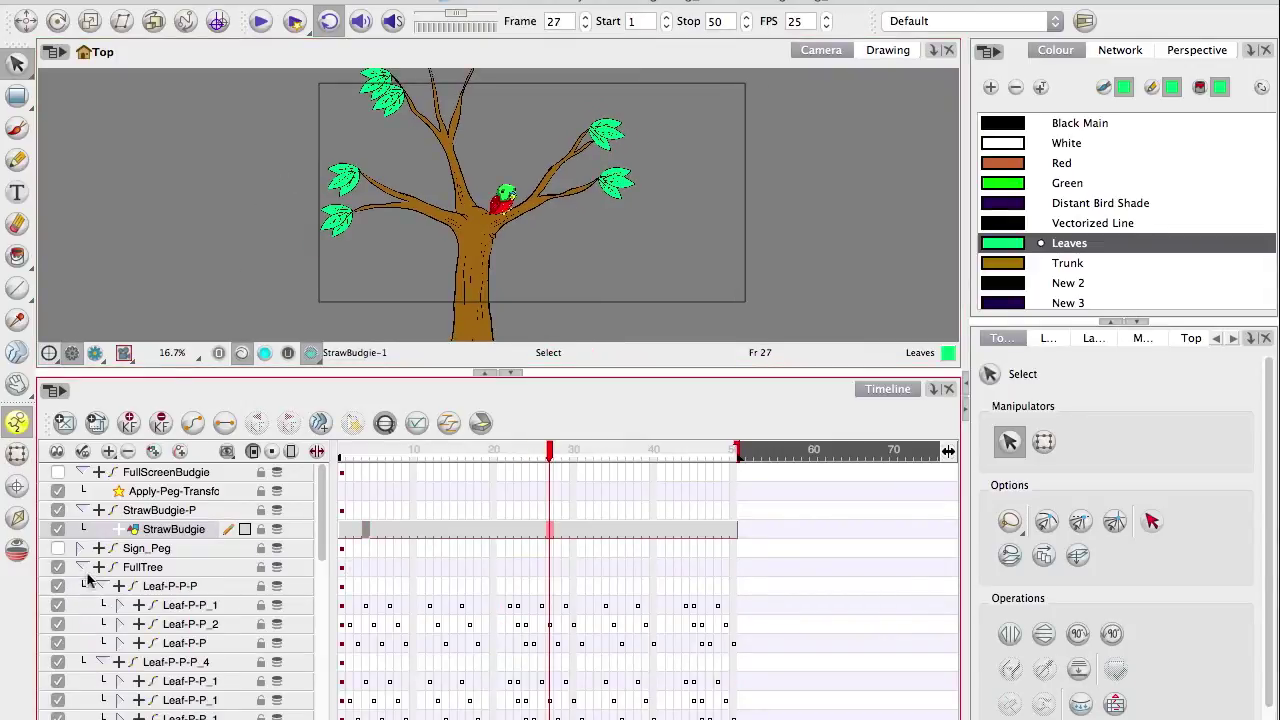
scroll(128, 535, down, 5)
click(121, 522)
click(142, 540)
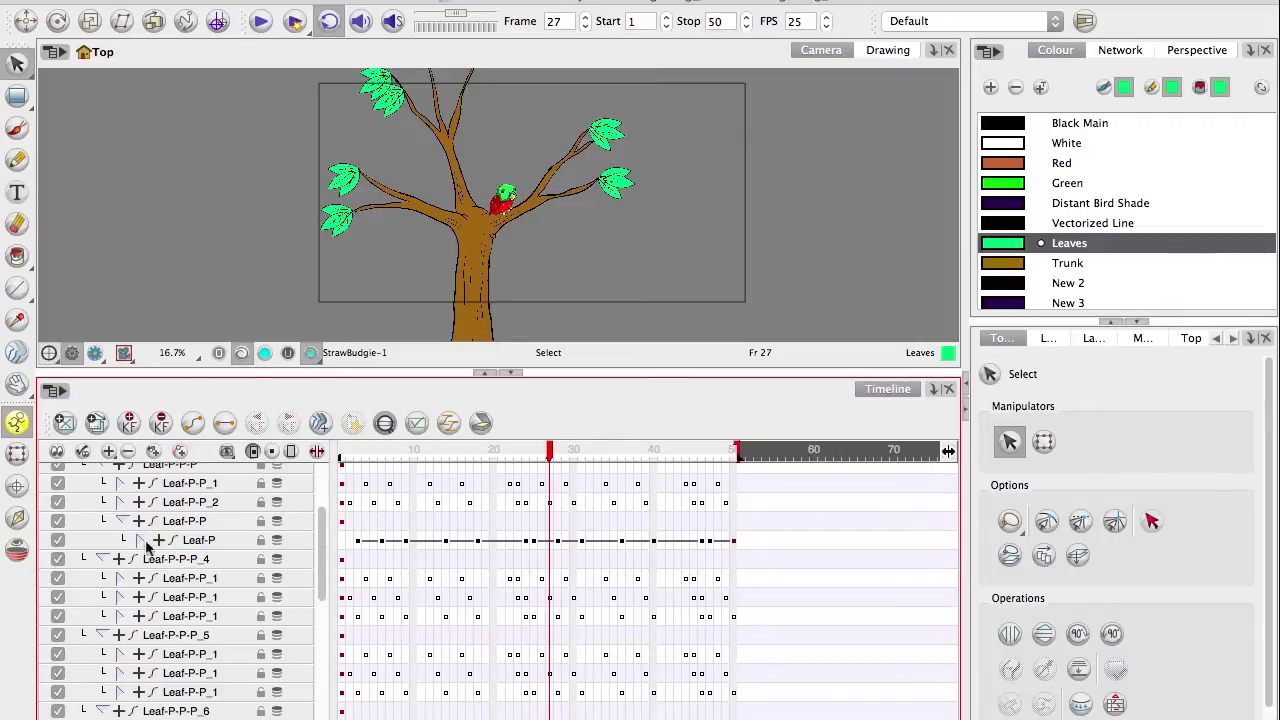
click(142, 540)
click(118, 596)
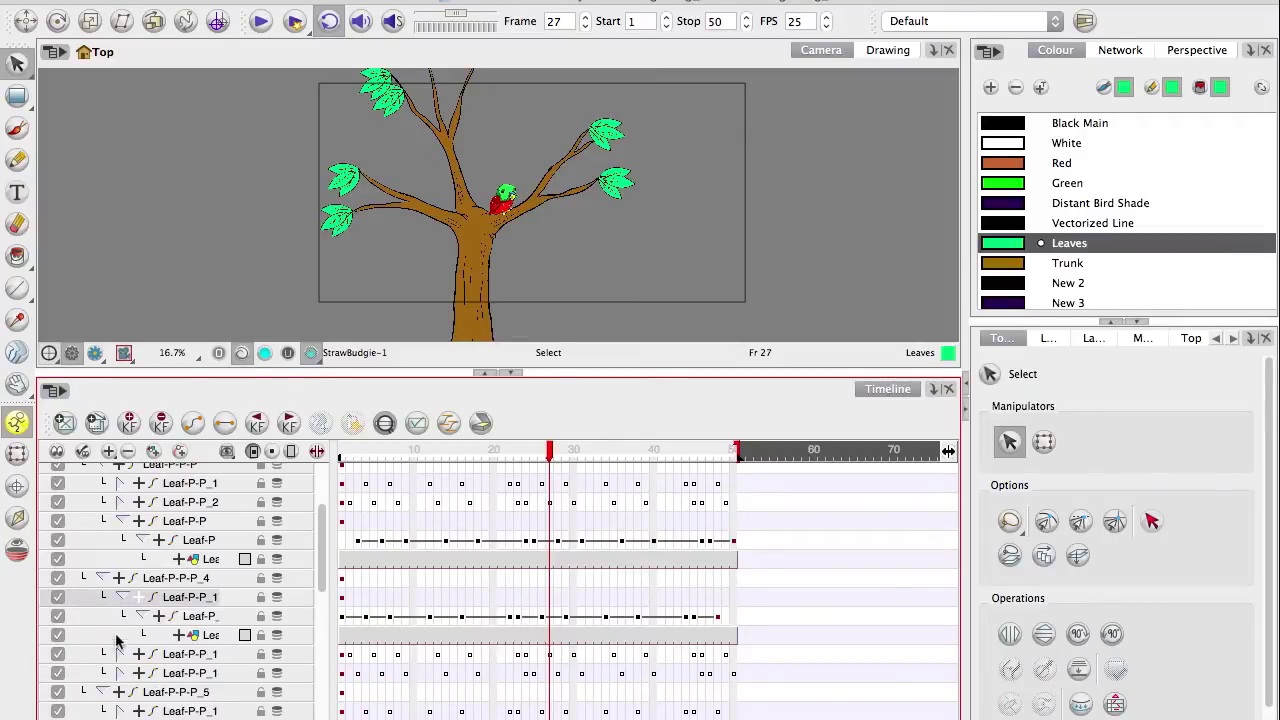
scroll(305, 575, down, 2)
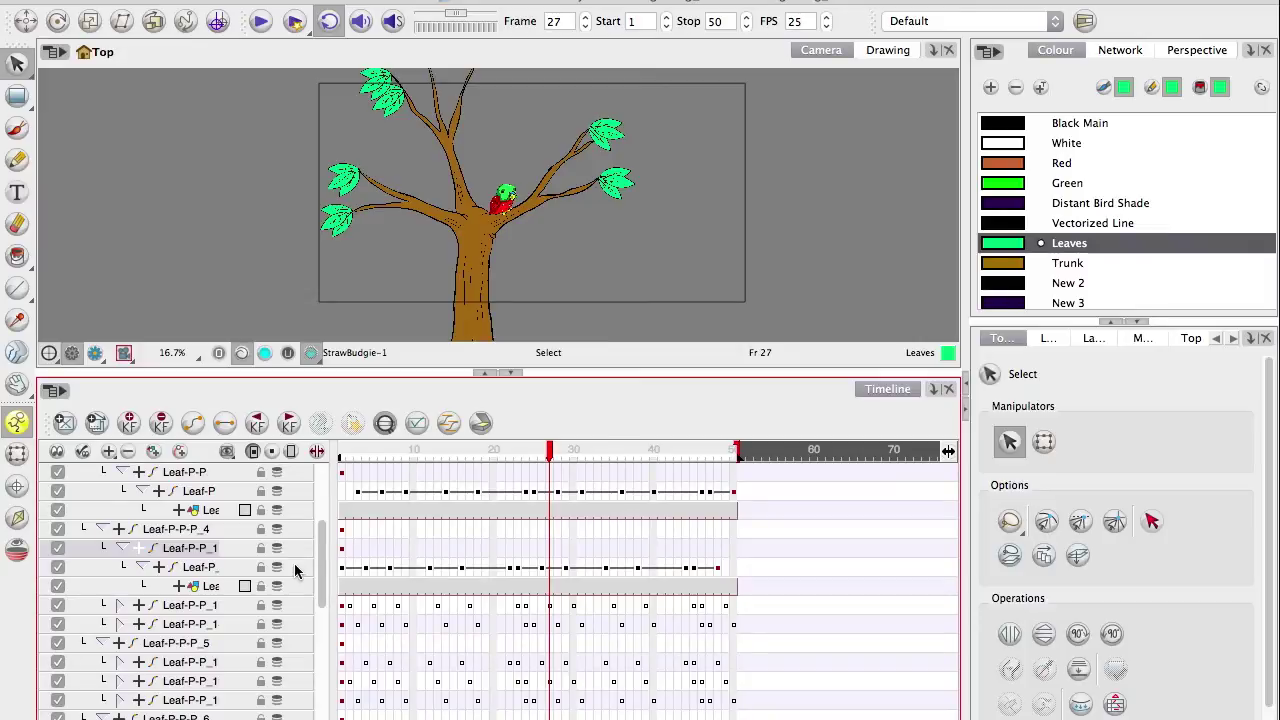
click(118, 606)
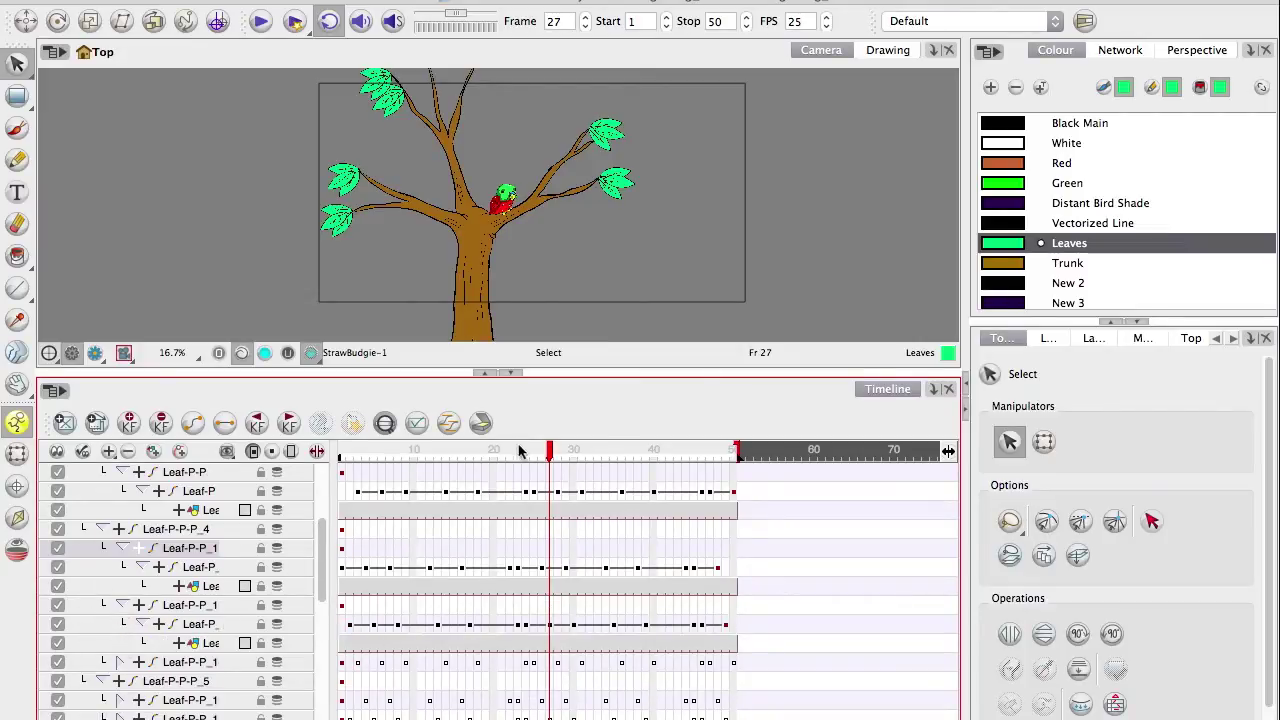
- Scrub the leaf animation to frame 10 and review the keyframes of the remaining leaf pegs
drag(519, 451, 680, 620)
drag(606, 451, 412, 462)
scroll(318, 598, up, 1)
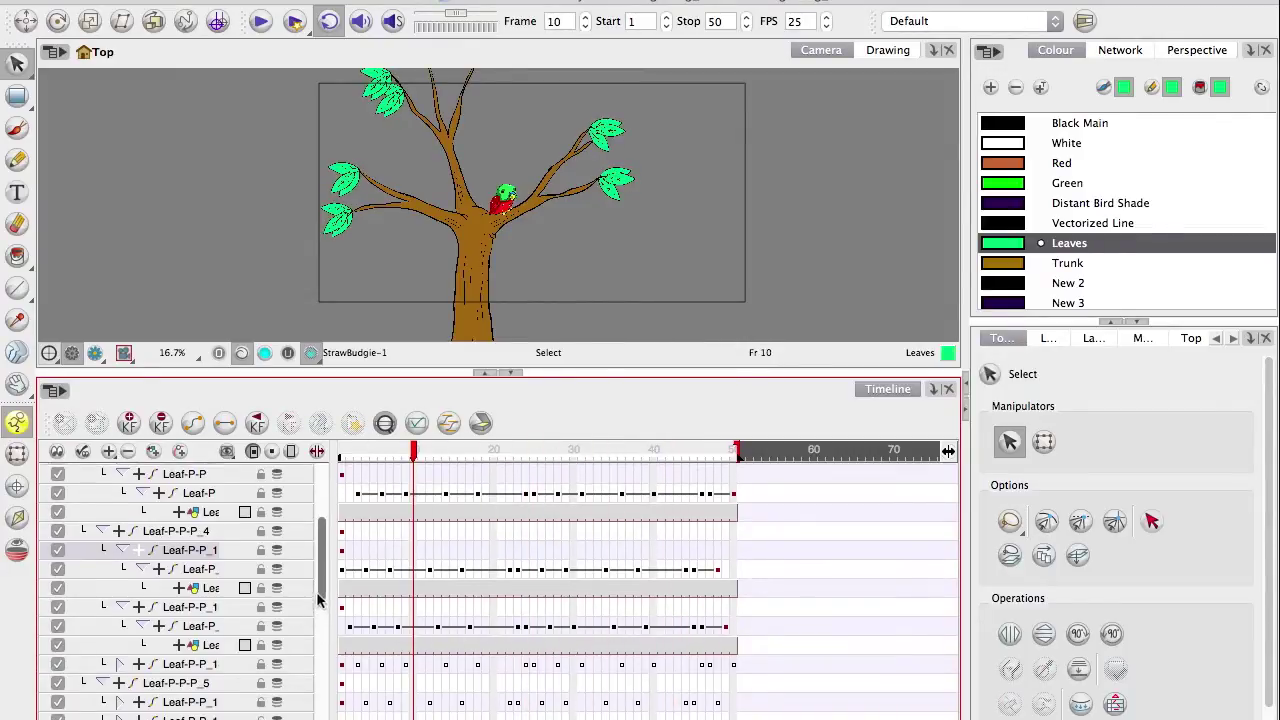
scroll(318, 598, down, 5)
scroll(183, 669, up, 3)
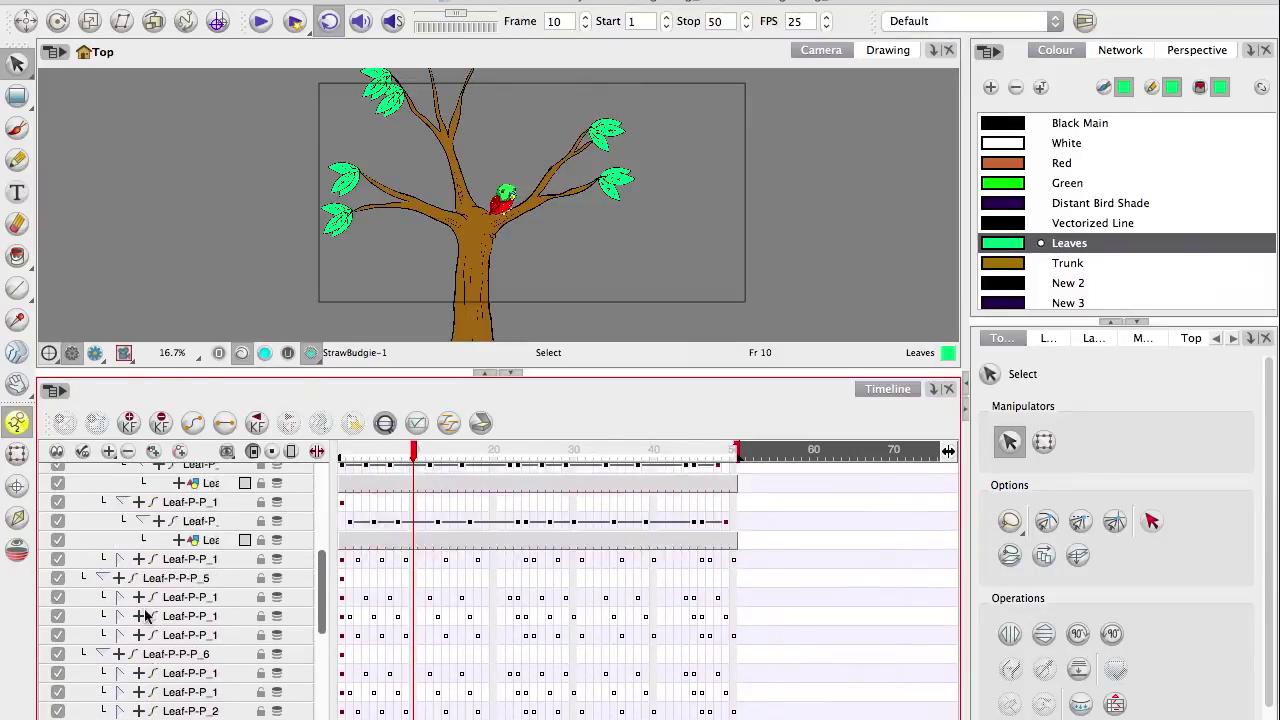
scroll(145, 616, down, 7)
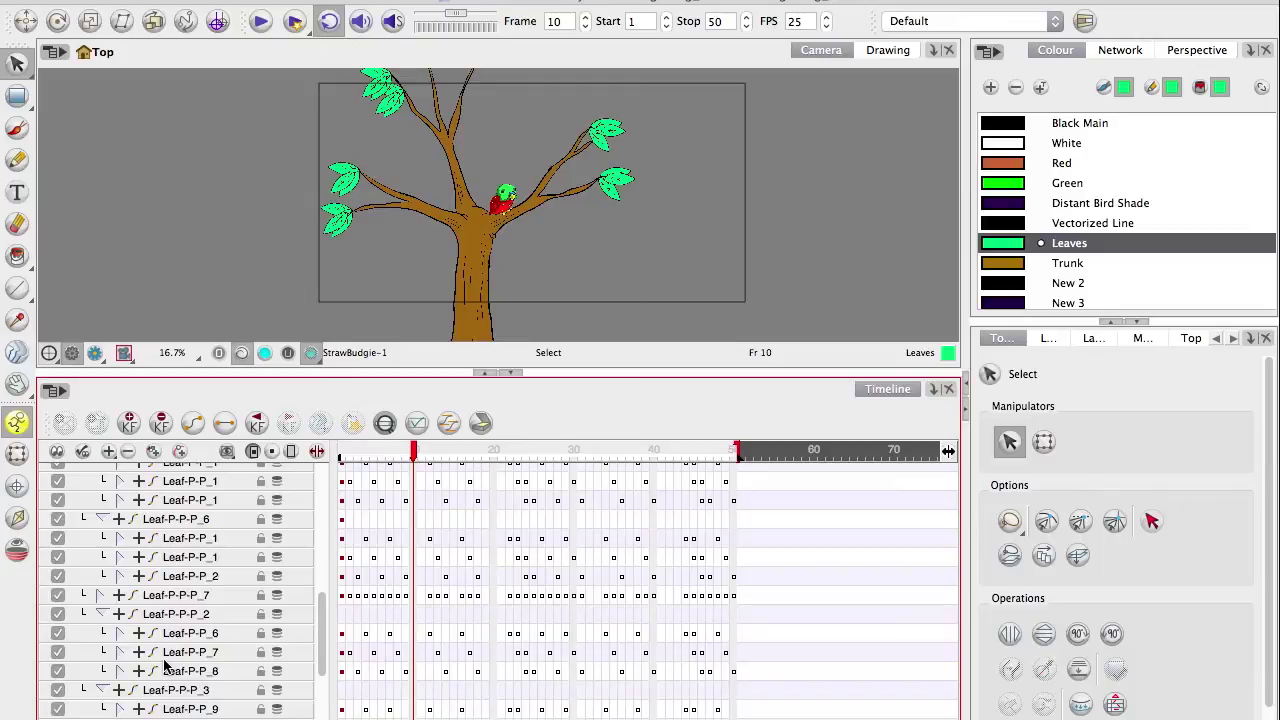
- Examine the strawberry budgie up close on the tree in the camera view at 175% zoom
drag(251, 293, 260, 306)
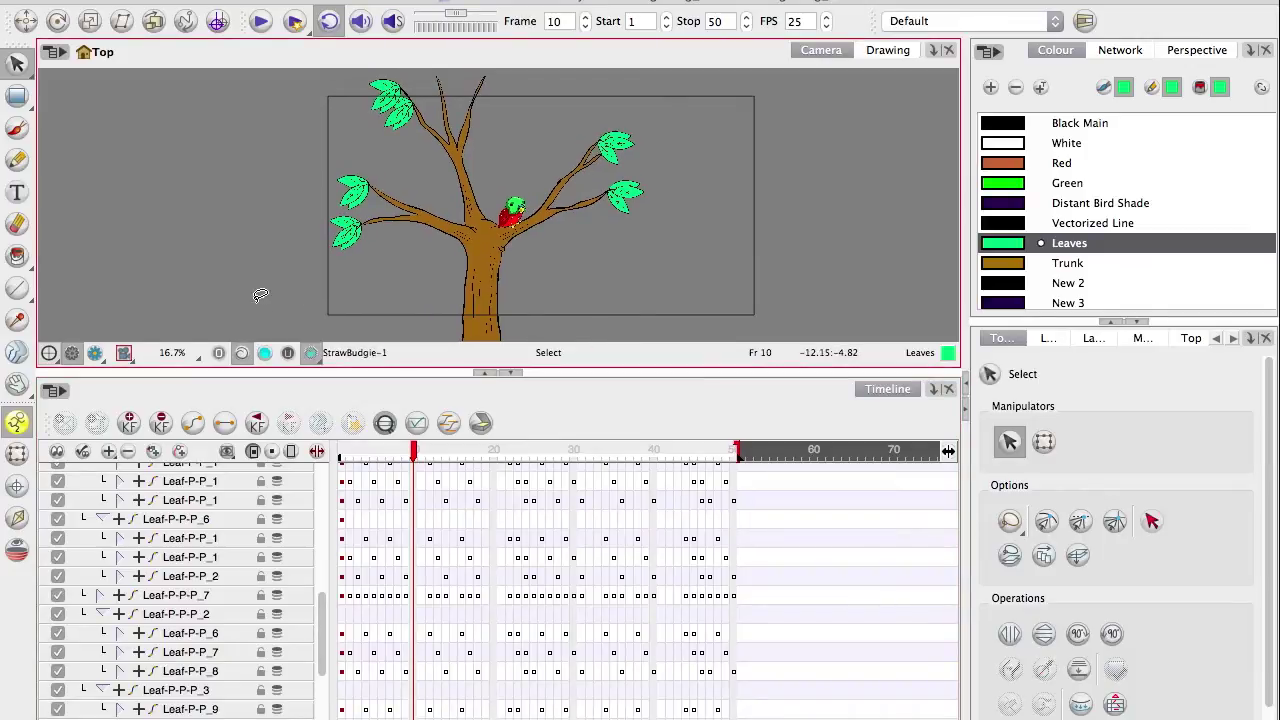
key(2)
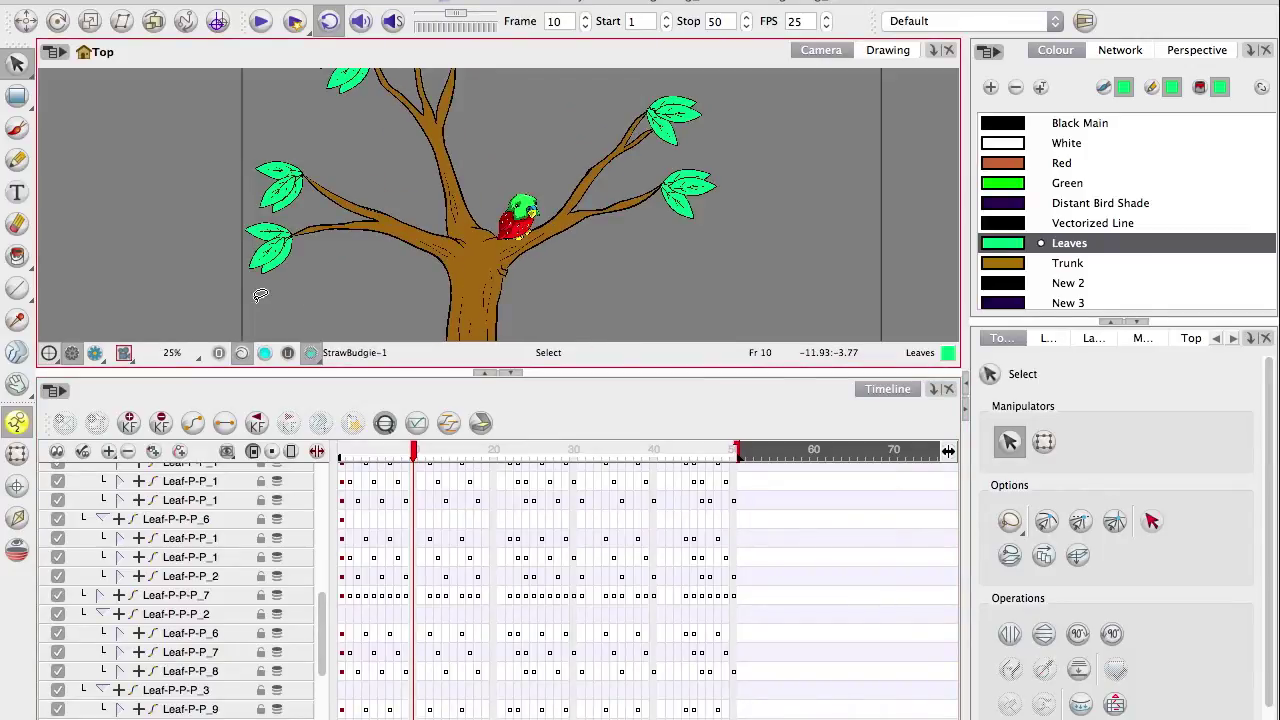
key(2)
key(2)
key(2)
key(2)
key(2)
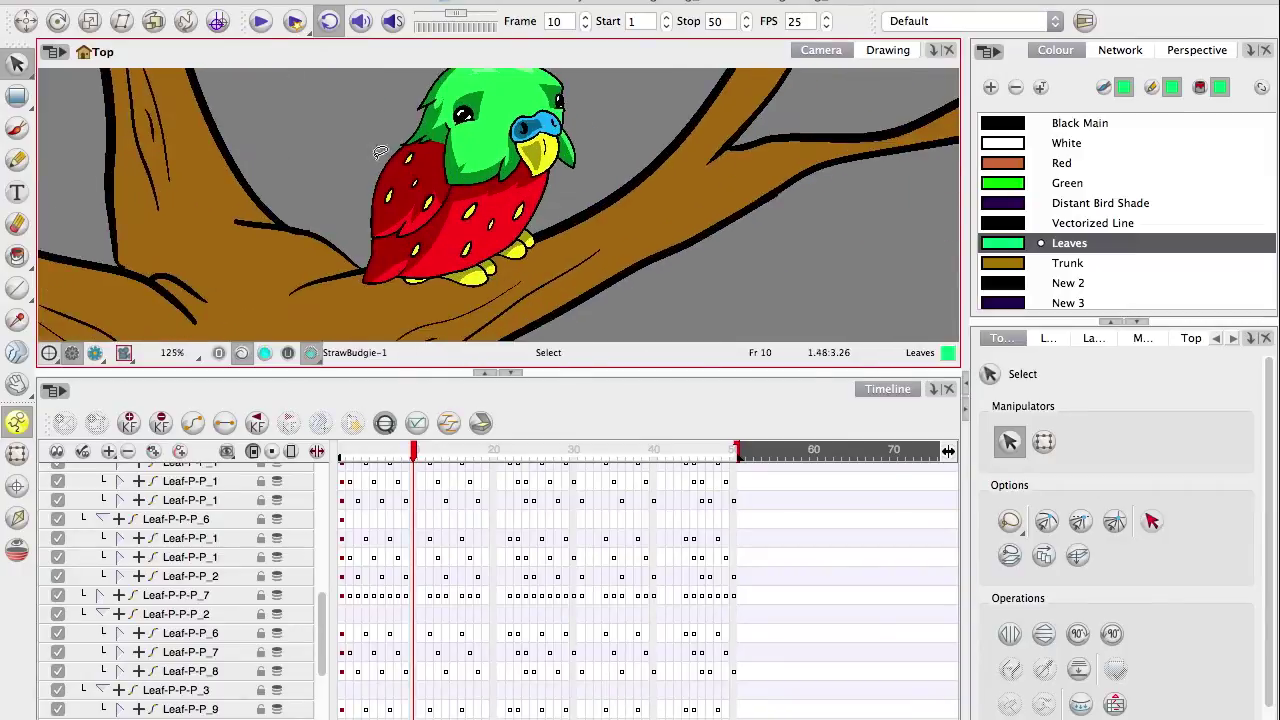
key(2)
key(2)
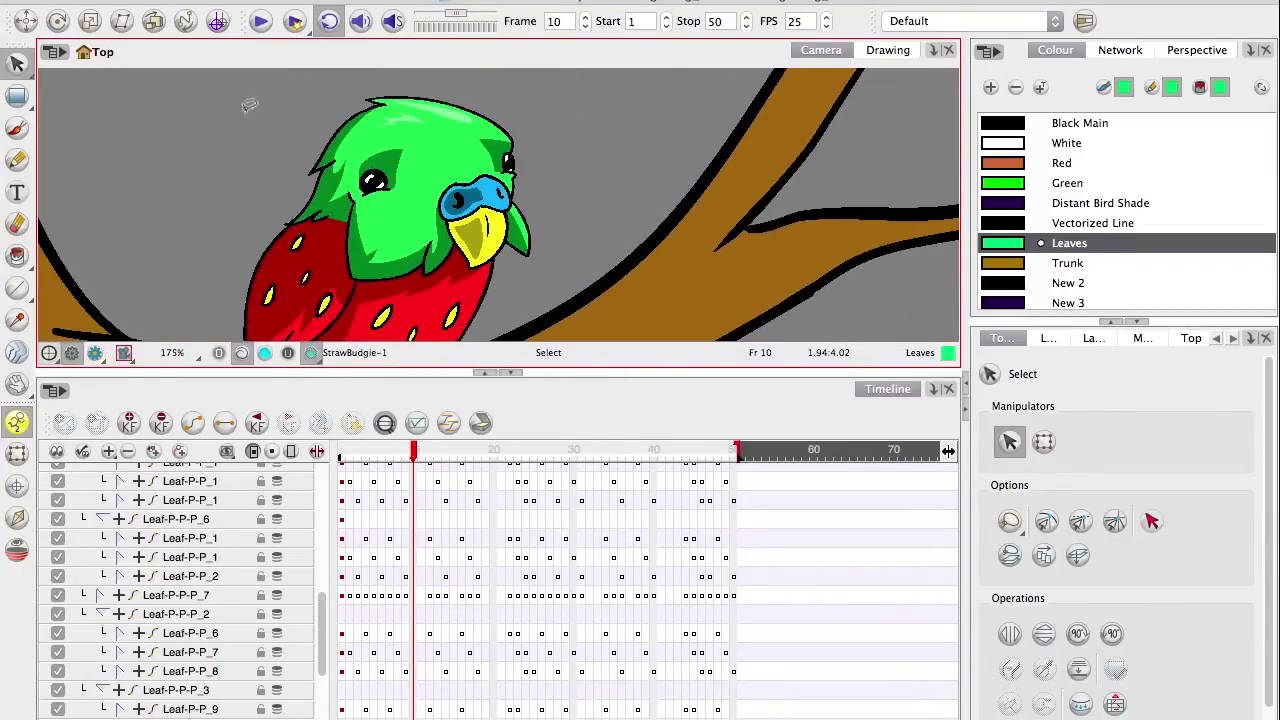
key(space)
drag(412, 206, 438, 116)
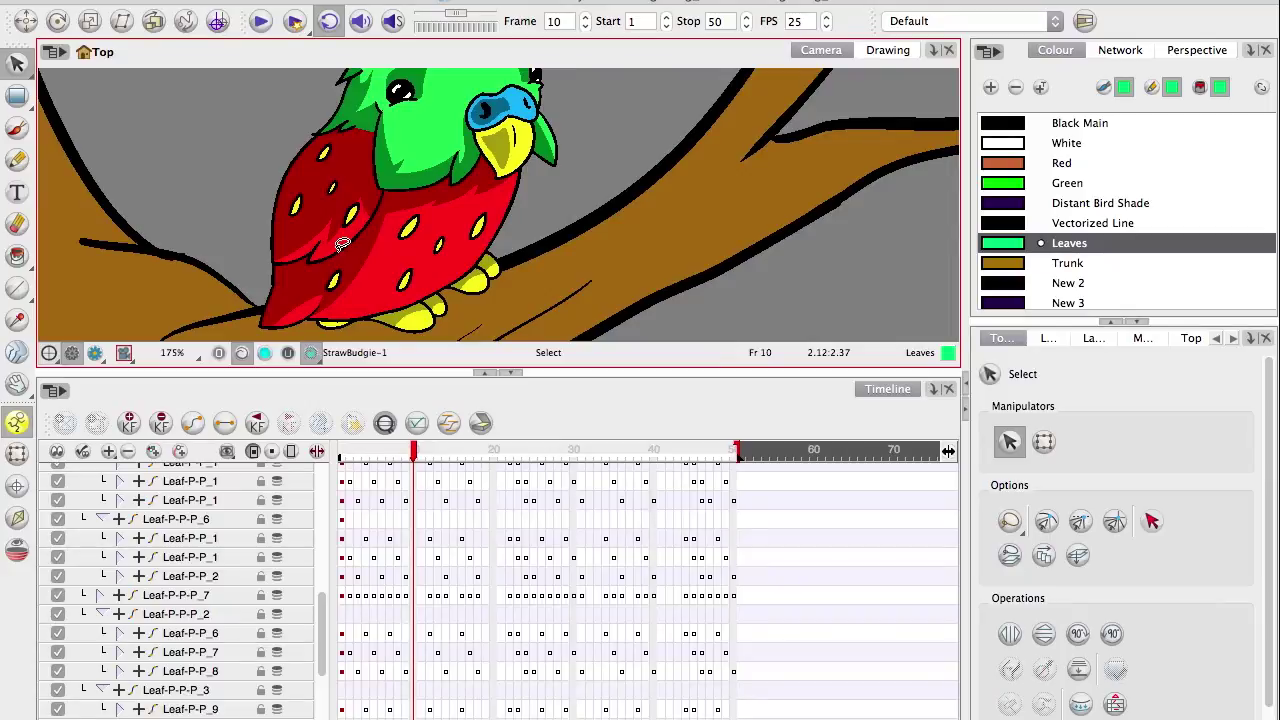
- Examine the whole tree with the budgie and its leaves in the camera view at 8.3% and 33% zoom
key(1)
key(1)
key(1)
key(1)
key(1)
key(1)
key(1)
key(1)
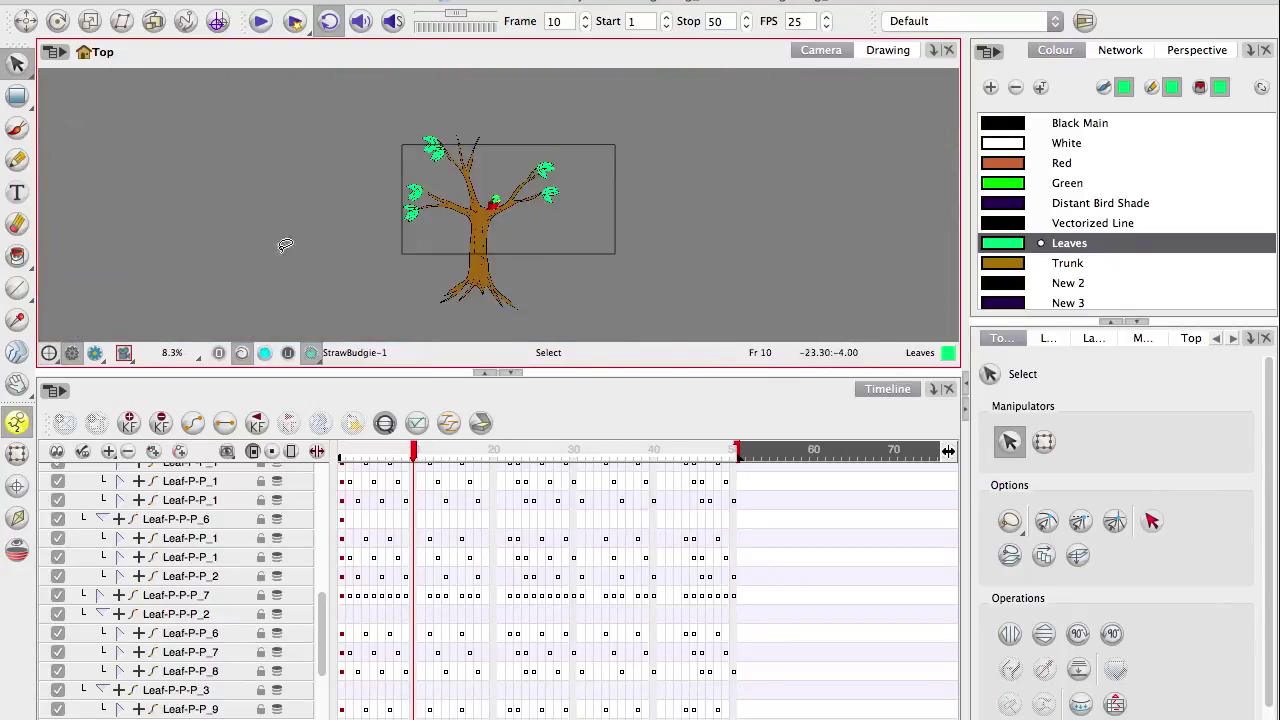
key(space)
mouse_move(366, 220)
mouse_down()
mouse_move(366, 209)
mouse_move(366, 280)
mouse_up()
key(2)
key(2)
key(2)
key(2)
key(space)
drag(320, 225, 337, 291)
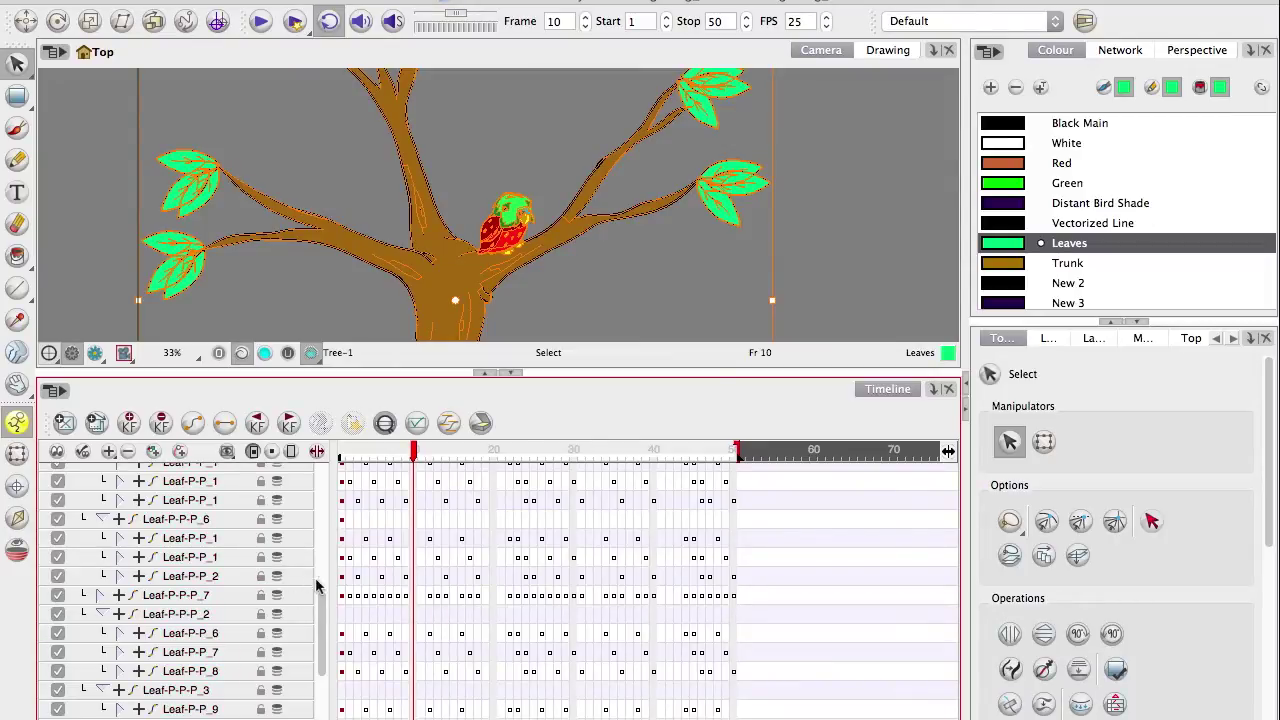
- Go to frame 4, show the tree trunk in the Drawing view and place that view beside the Camera view
click(366, 562)
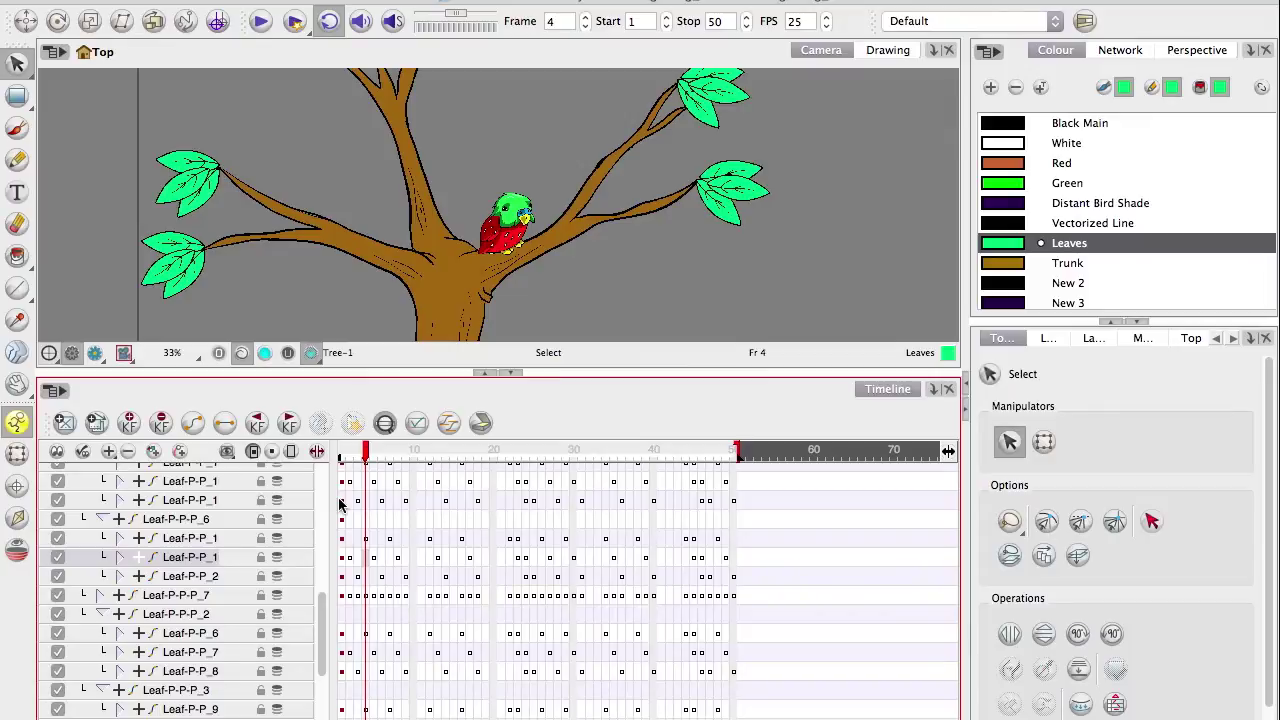
click(440, 245)
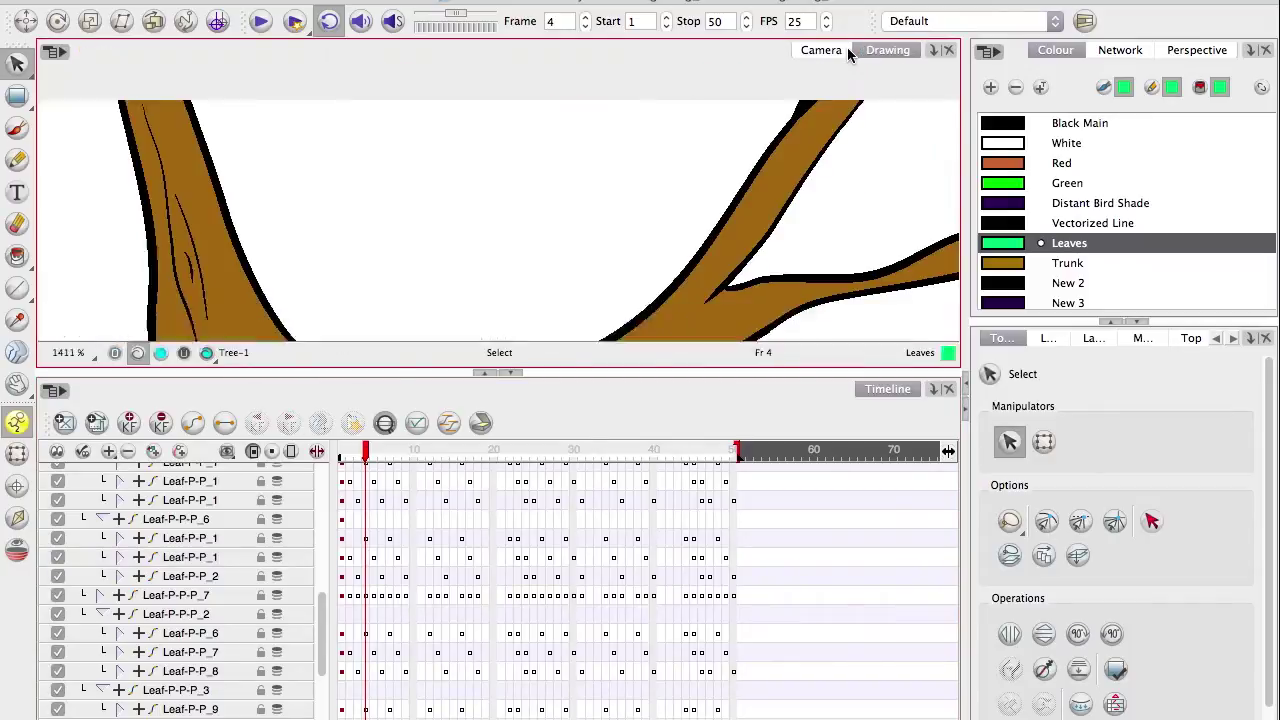
key(1)
key(1)
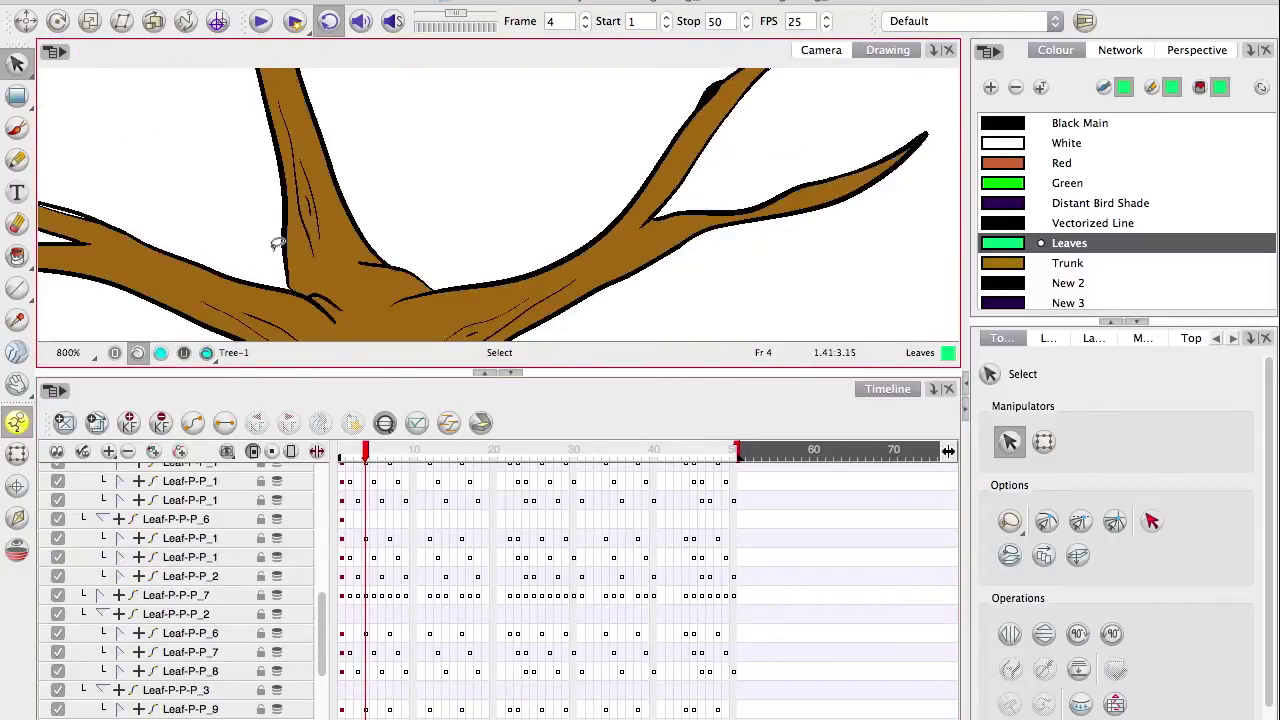
scroll(278, 243, down, 5)
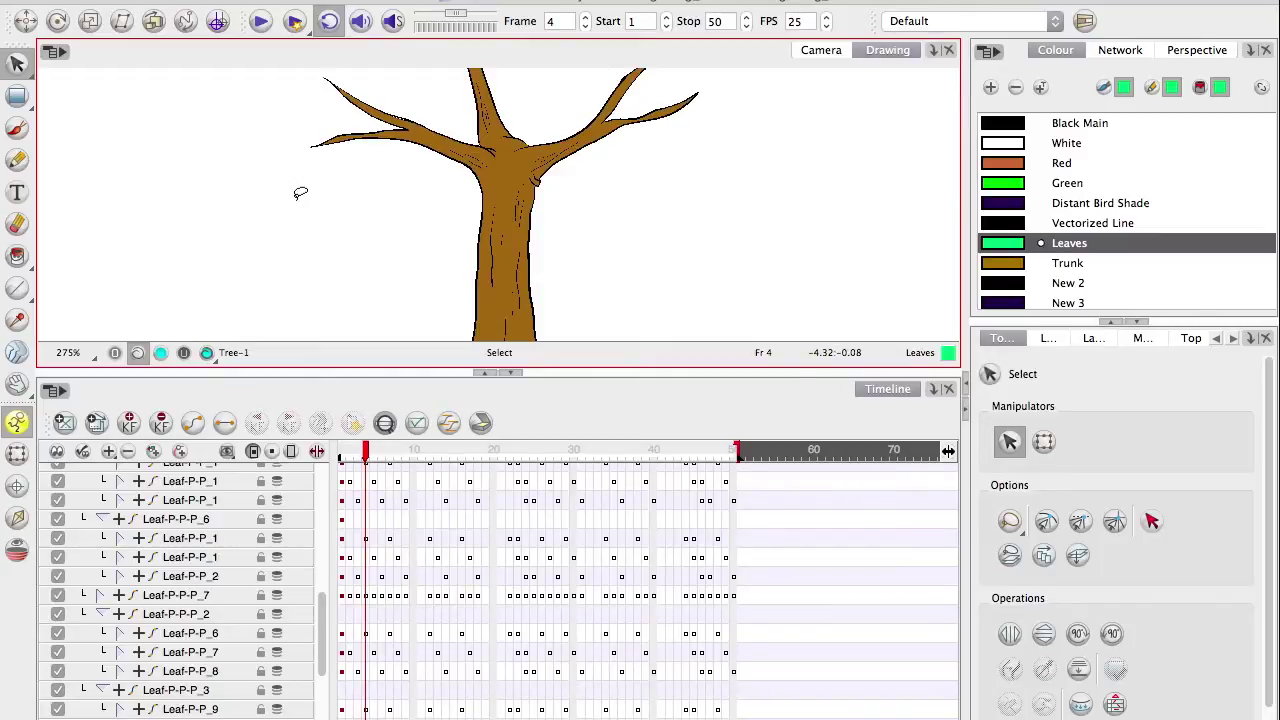
mouse_move(888, 50)
mouse_down()
mouse_move(860, 128)
mouse_move(820, 177)
mouse_move(688, 151)
mouse_move(948, 195)
mouse_up()
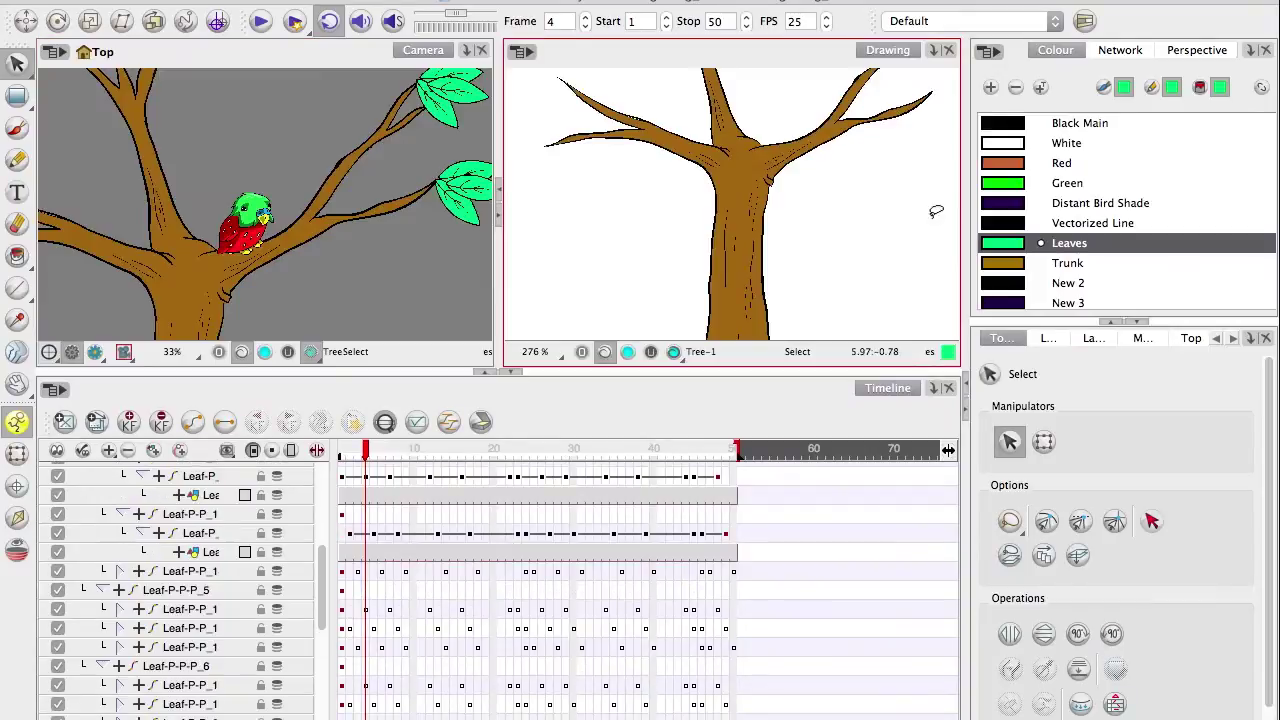
- Select the entire tree drawing in the Drawing view and set its maximum pencil line thickness to 2
scroll(250, 235, up, 5)
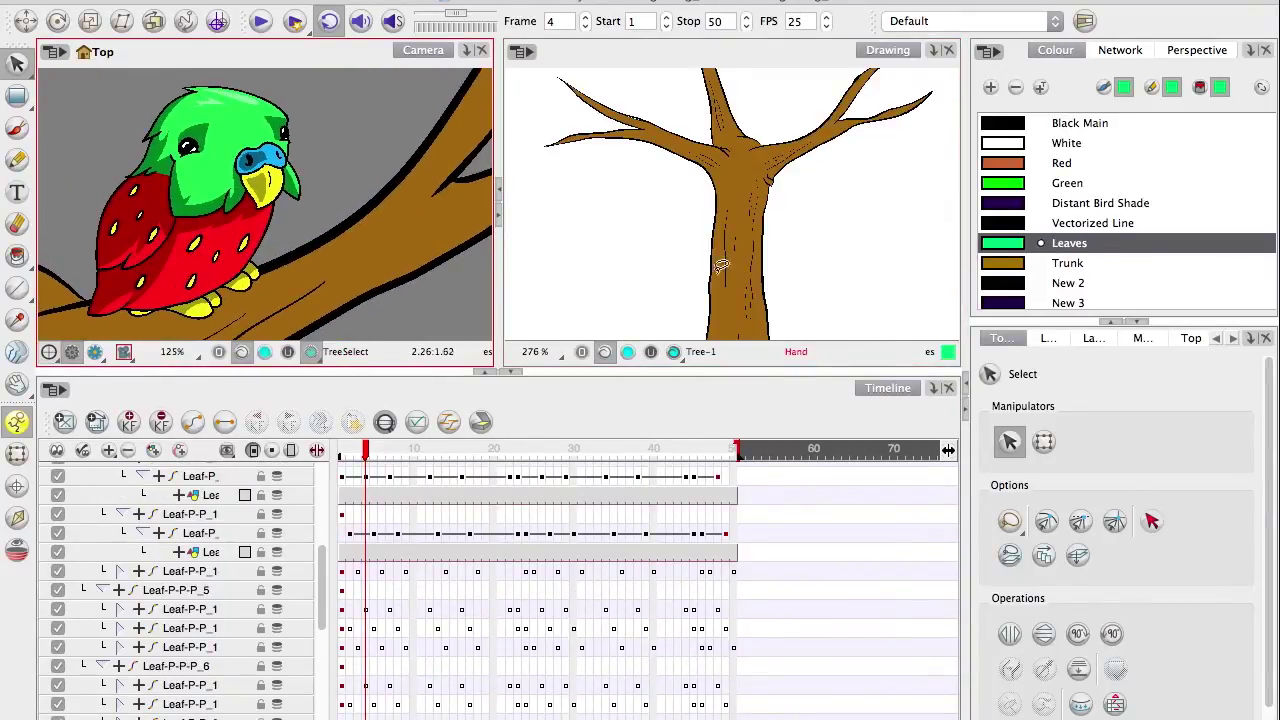
scroll(658, 226, down, 2)
scroll(658, 226, down, 2)
mouse_move(626, 240)
mouse_down()
mouse_move(903, 166)
mouse_move(700, 323)
mouse_up()
drag(1271, 505, 1271, 714)
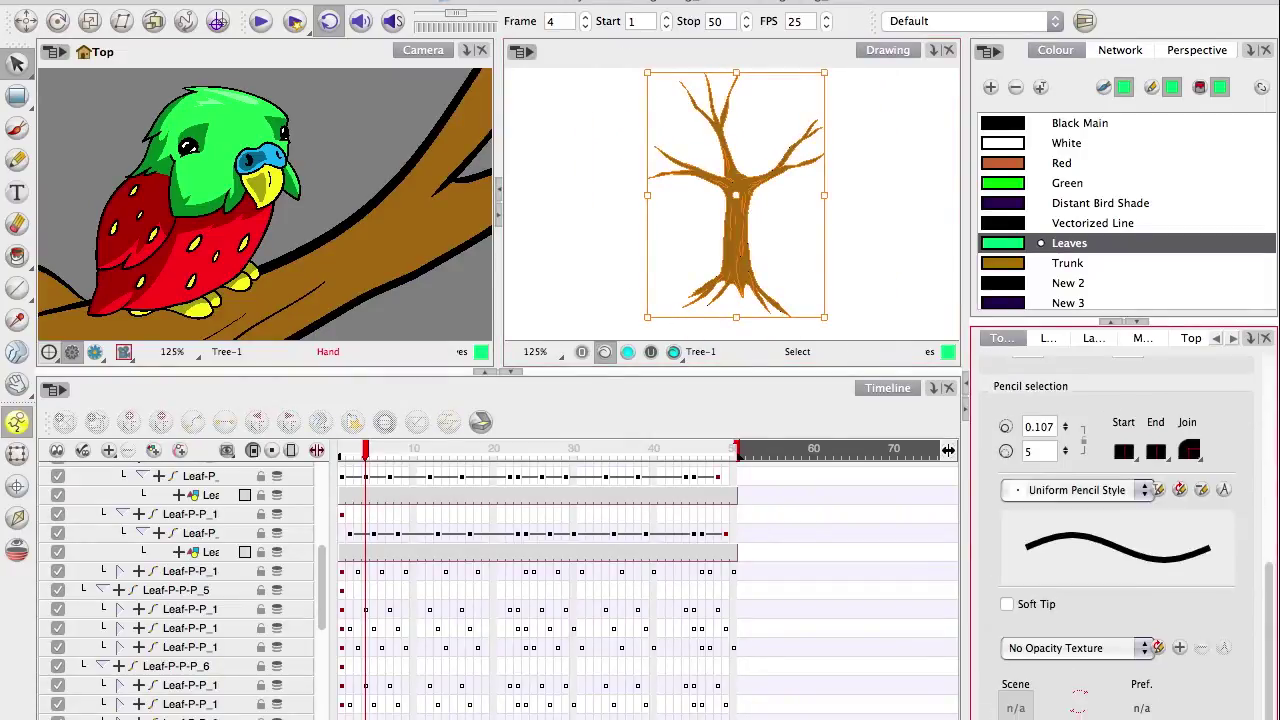
click(1033, 448)
key(BackSpace)
text(2)
key(Return)
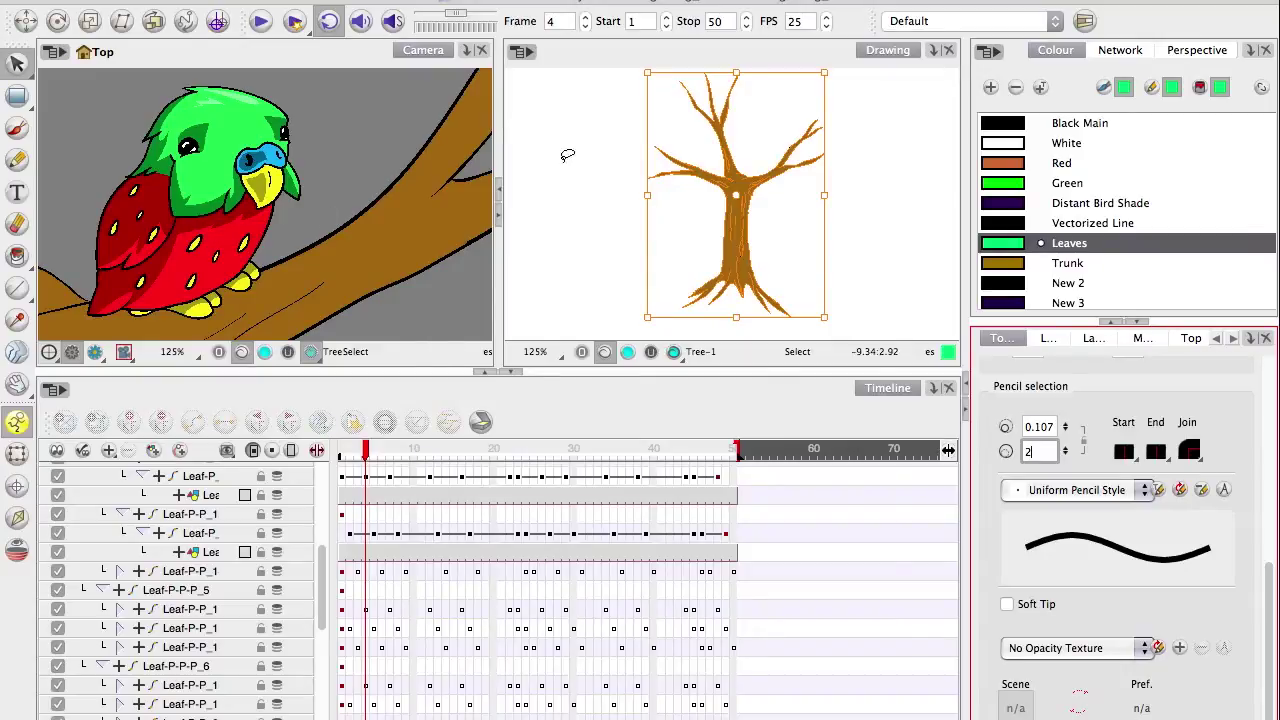
- Widen the Camera view and make the Sign_Peg layer visible in the scene
click(331, 120)
drag(300, 146, 314, 142)
key(1)
key(1)
key(1)
key(1)
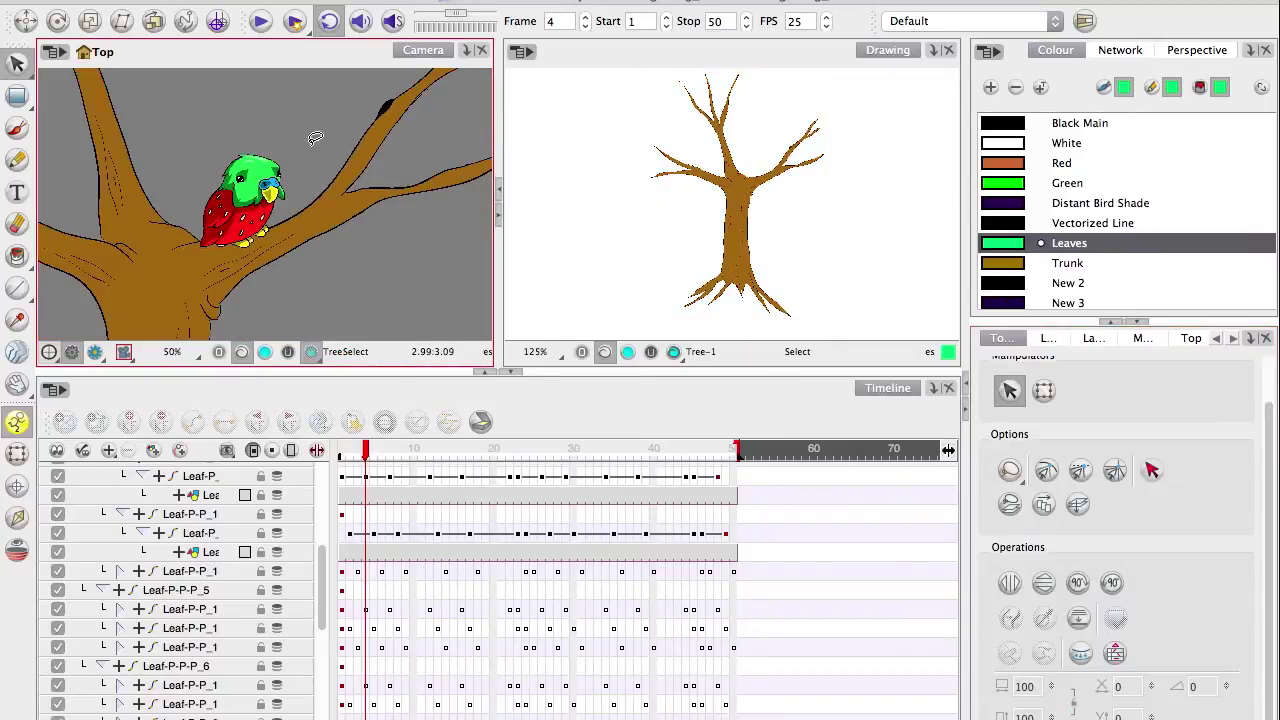
drag(497, 251, 701, 234)
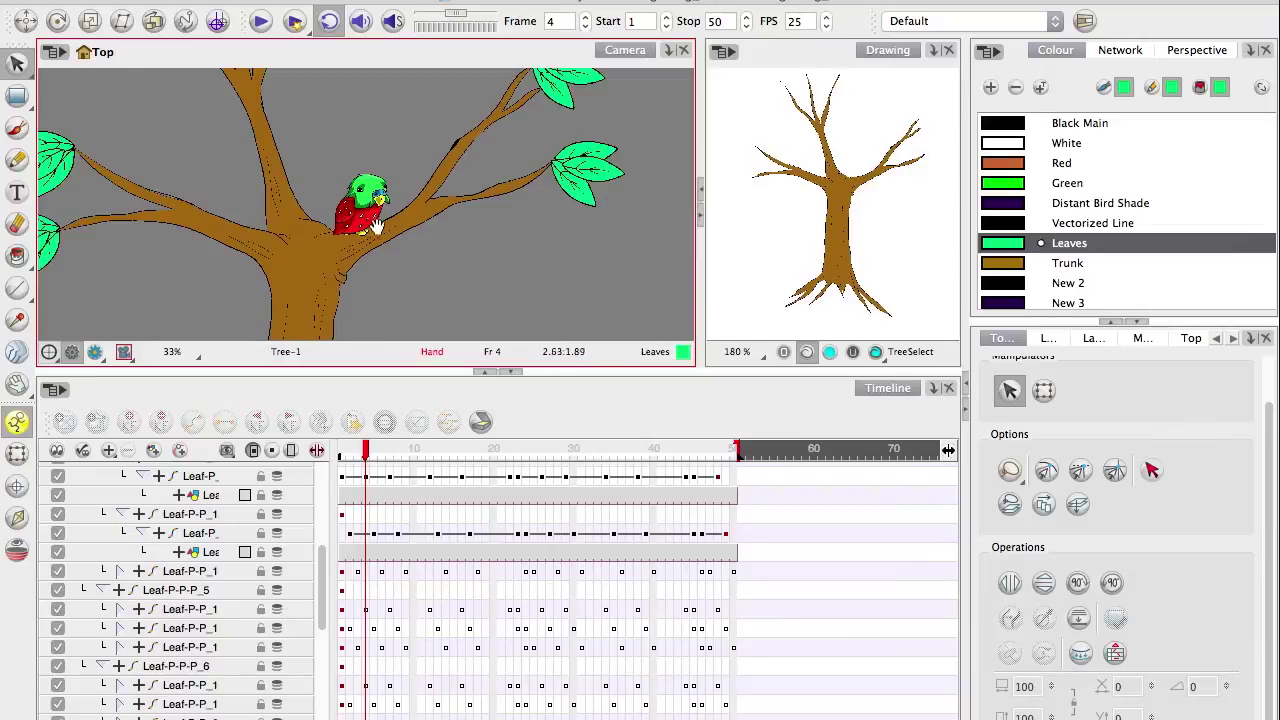
drag(374, 229, 372, 207)
scroll(320, 627, up, 10)
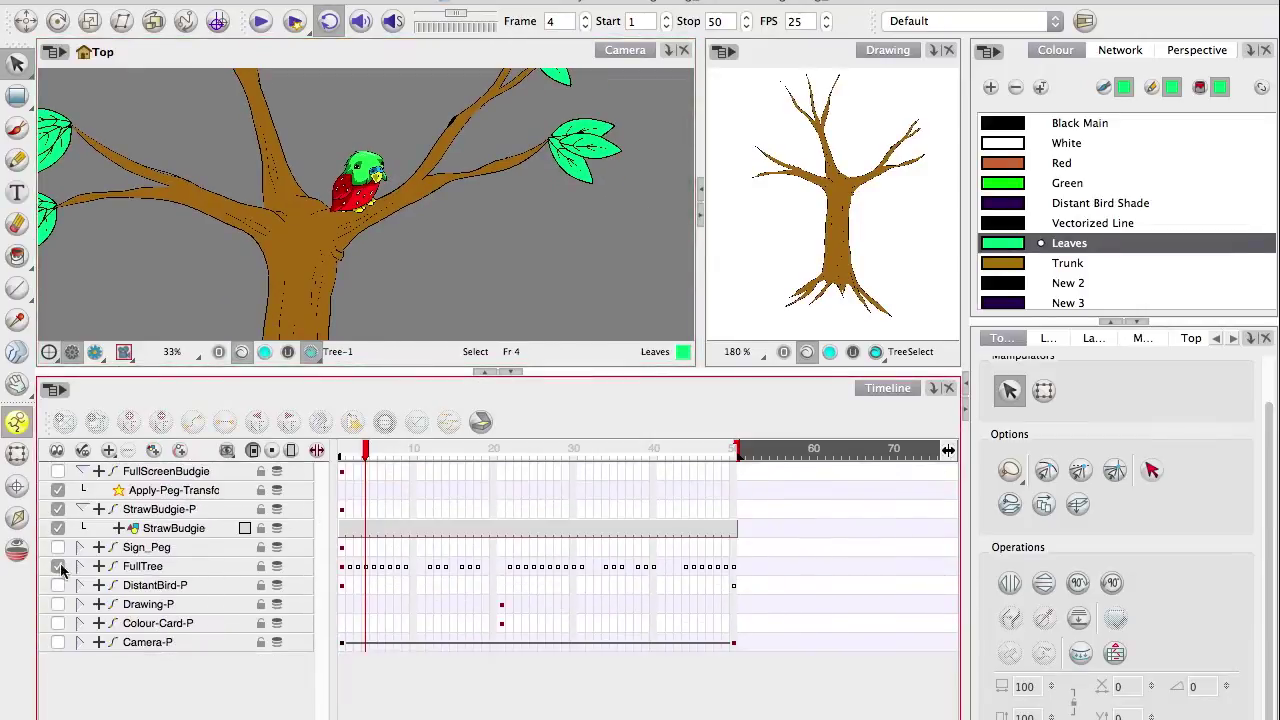
click(58, 547)
drag(461, 310, 220, 225)
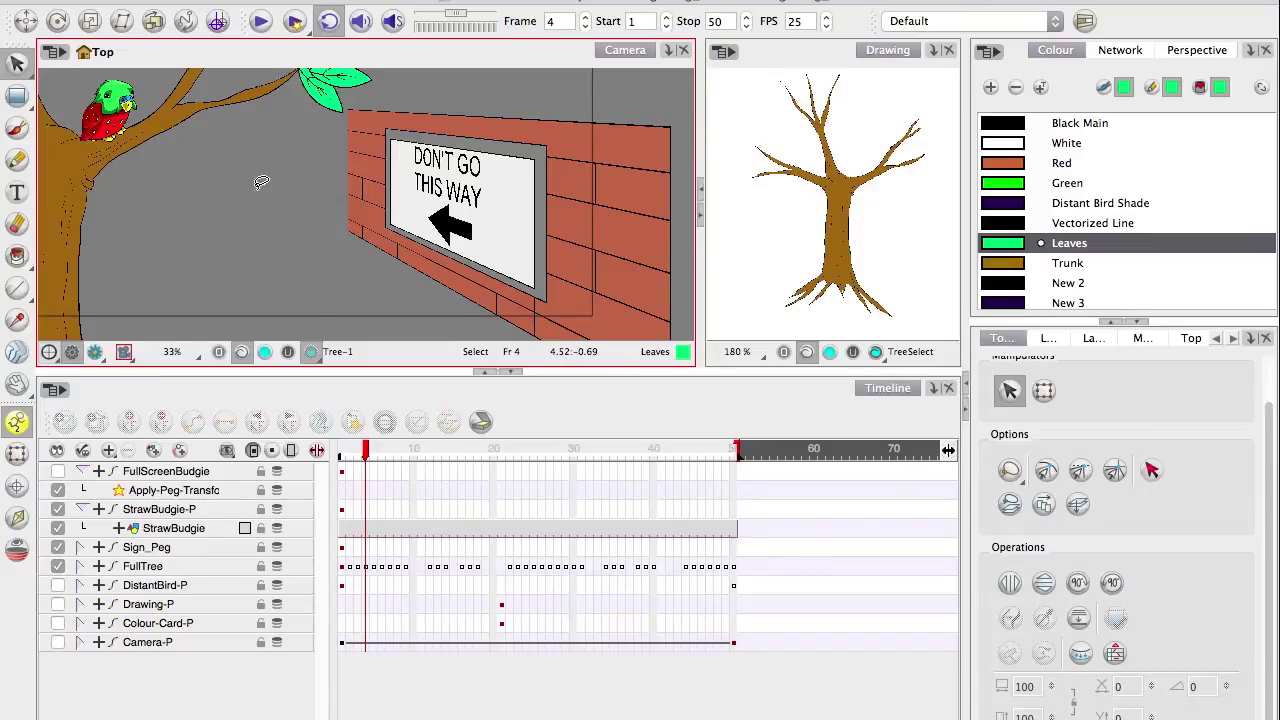
- Enlarge the Perspective view and rotate it to examine how the tree and the sign wall sit in 3D space
click(1176, 52)
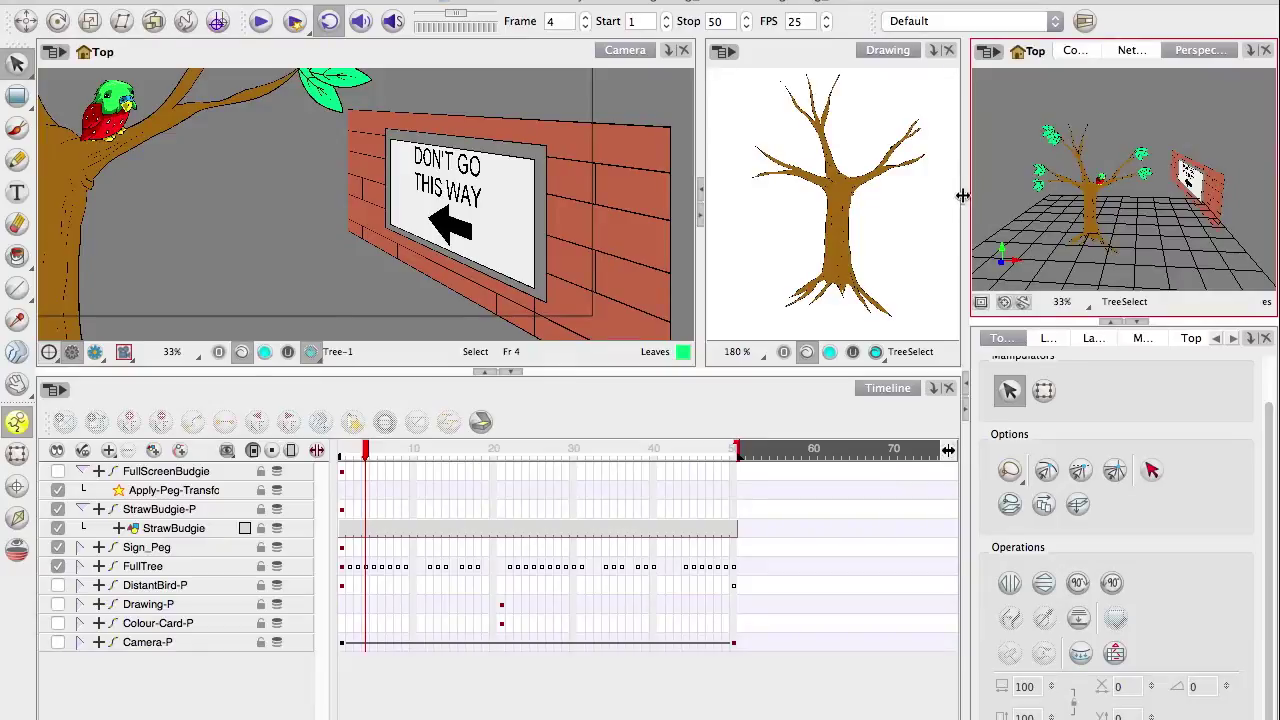
drag(963, 225, 566, 200)
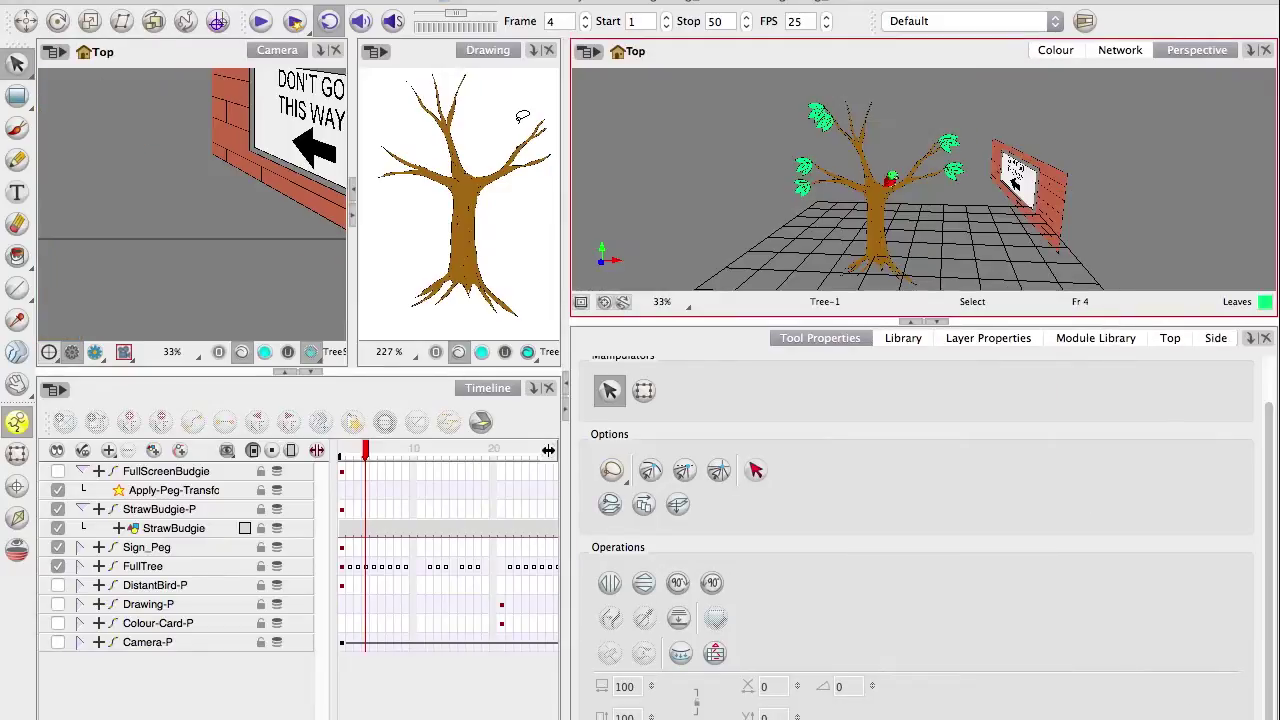
drag(718, 319, 716, 438)
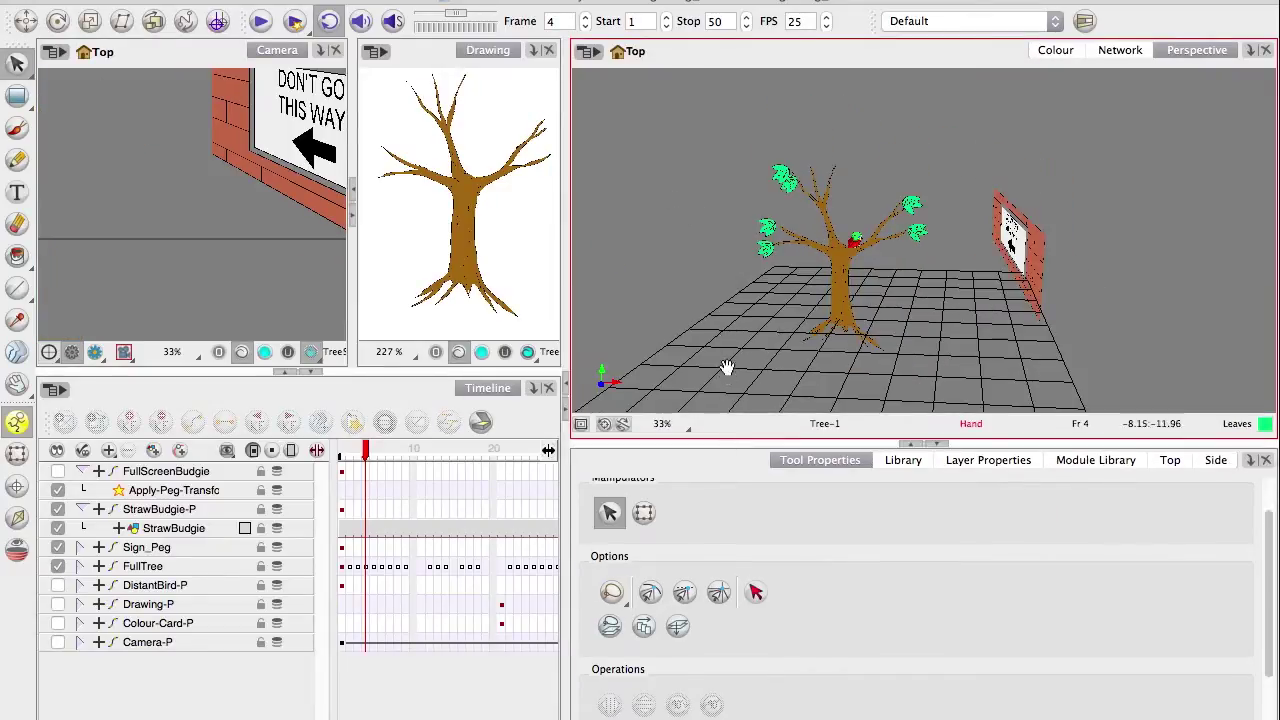
key(2)
key(2)
key(super+alt)
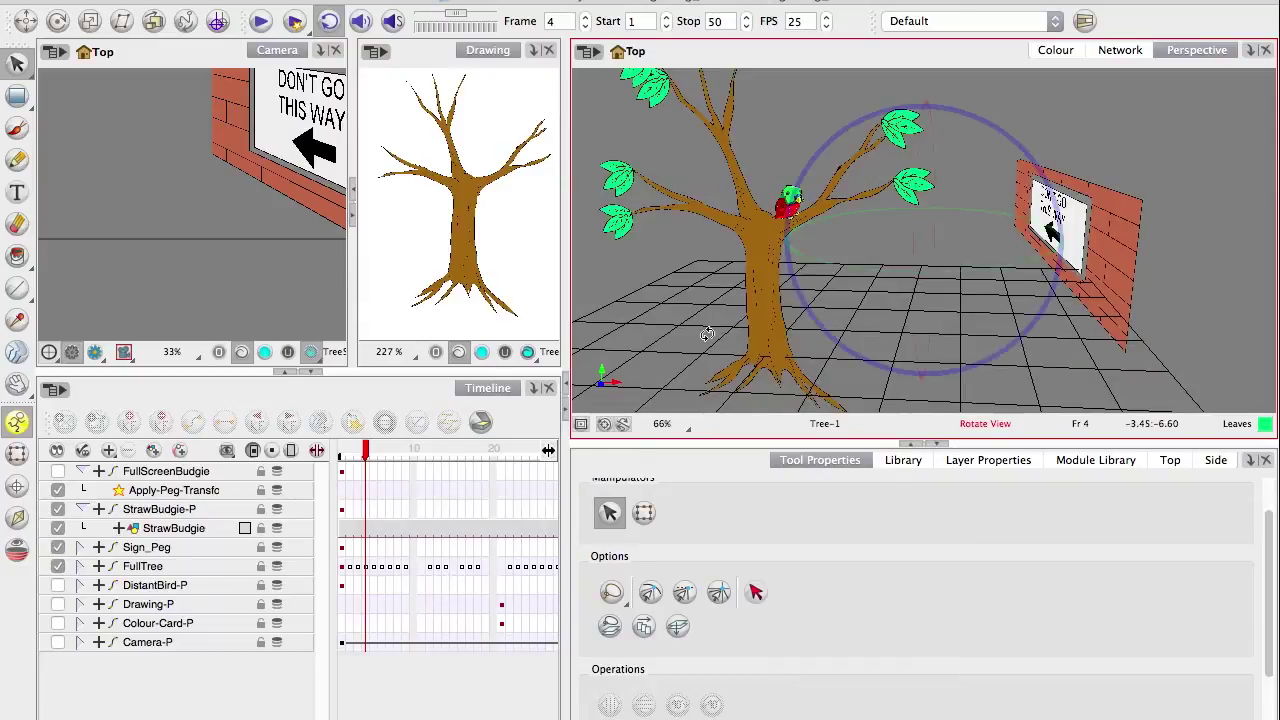
drag(700, 334, 795, 196)
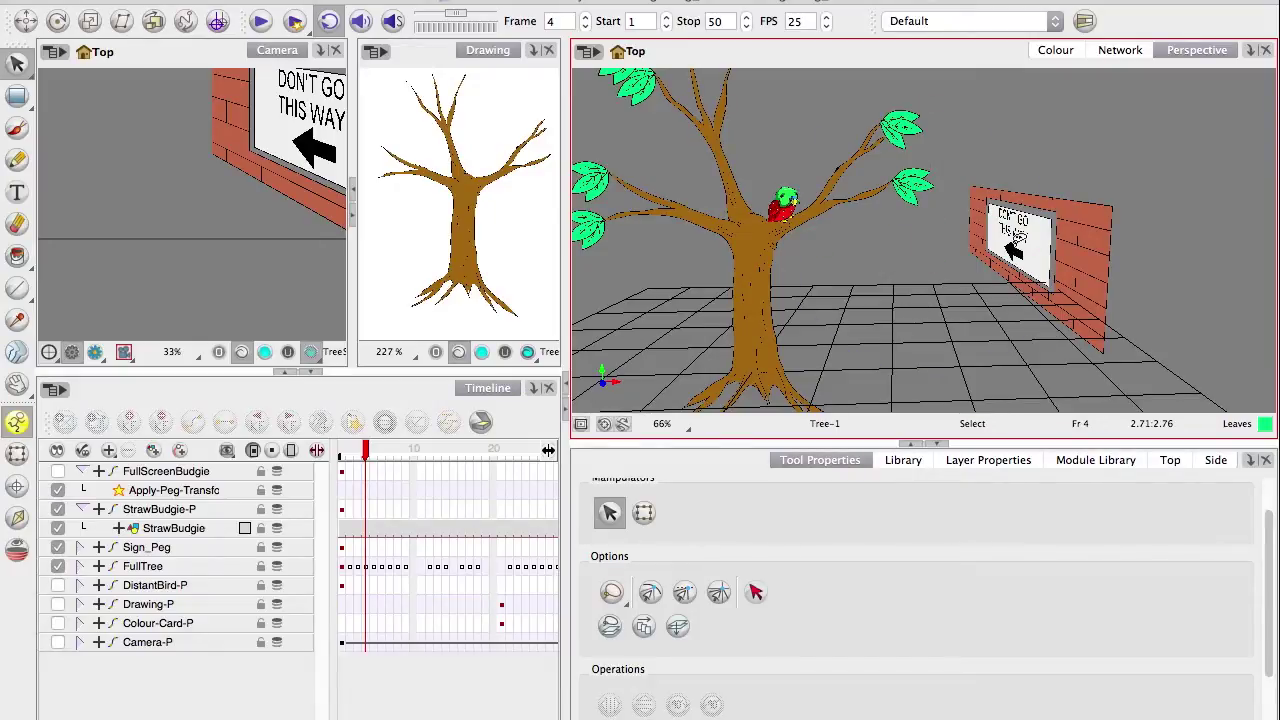
- Select the sign for editing in a wider Drawing view and flip its arrow horizontally to point right
click(281, 114)
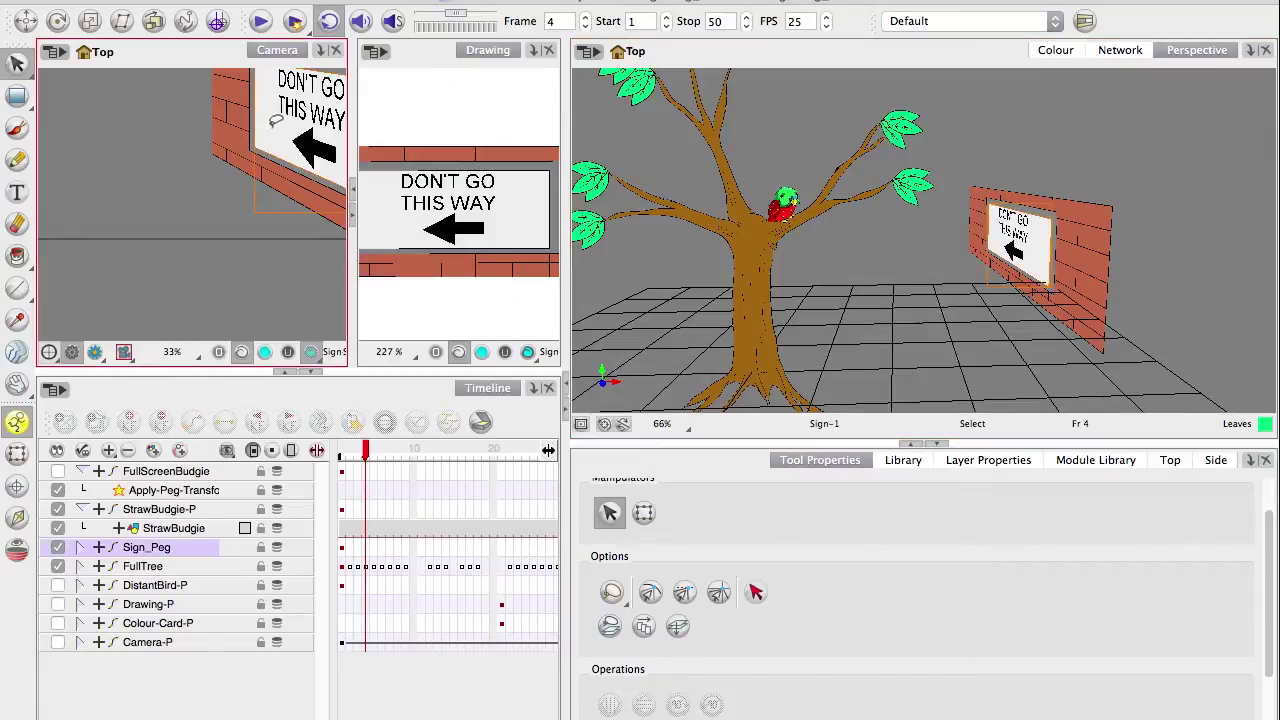
mouse_move(562, 283)
mouse_down()
mouse_move(759, 278)
mouse_move(646, 303)
mouse_move(585, 280)
mouse_up()
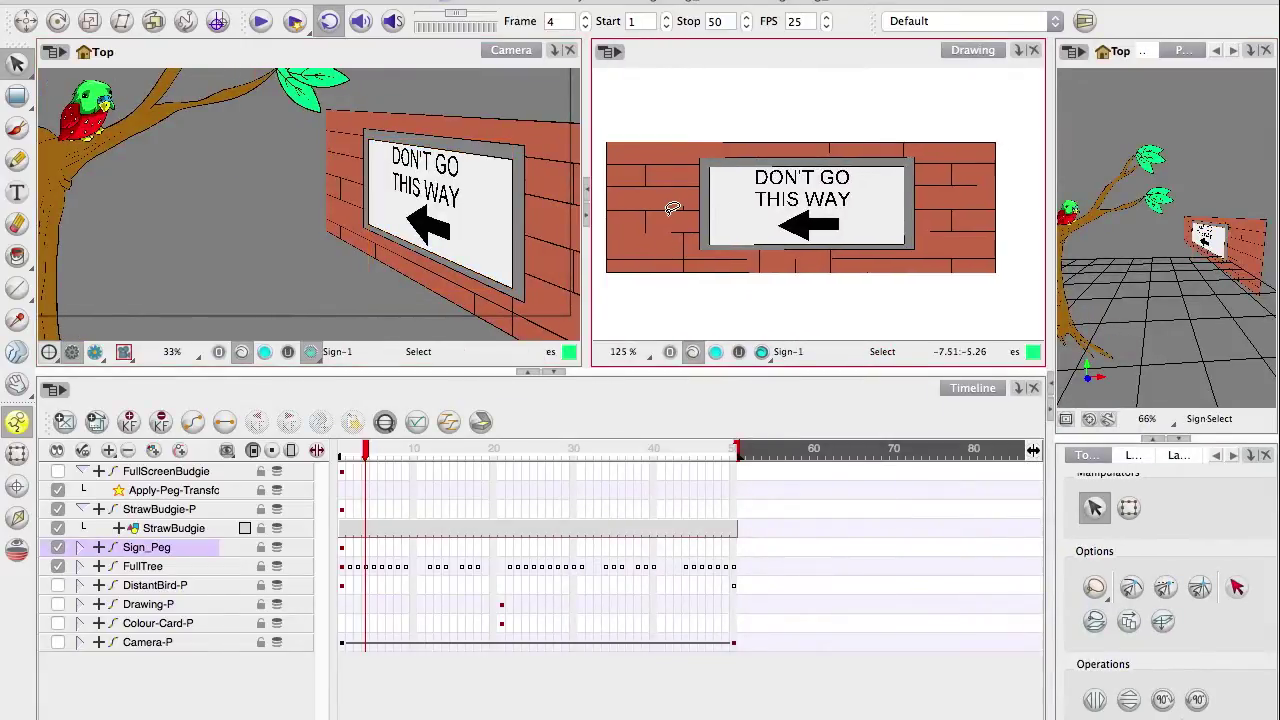
scroll(672, 207, up, 3)
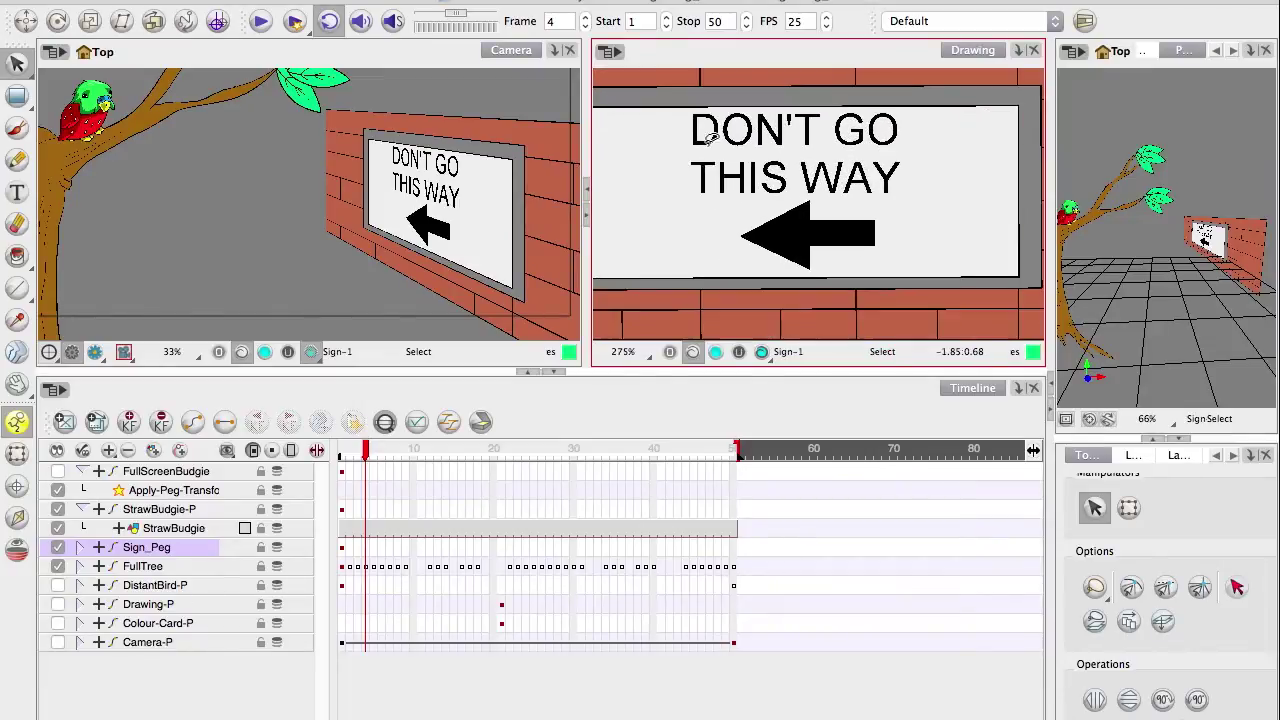
click(794, 240)
drag(722, 200, 889, 272)
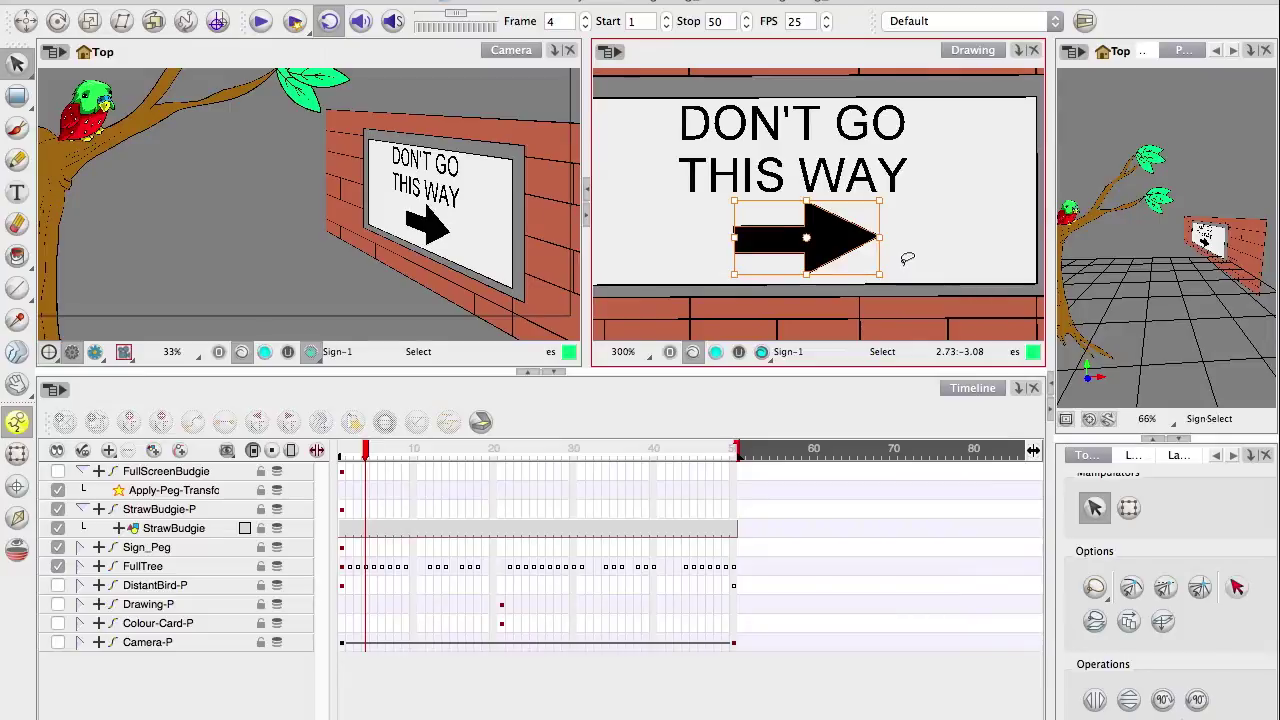
- Replace the words "DON'T GO" in the sign's text with "go" and deselect it
click(748, 122)
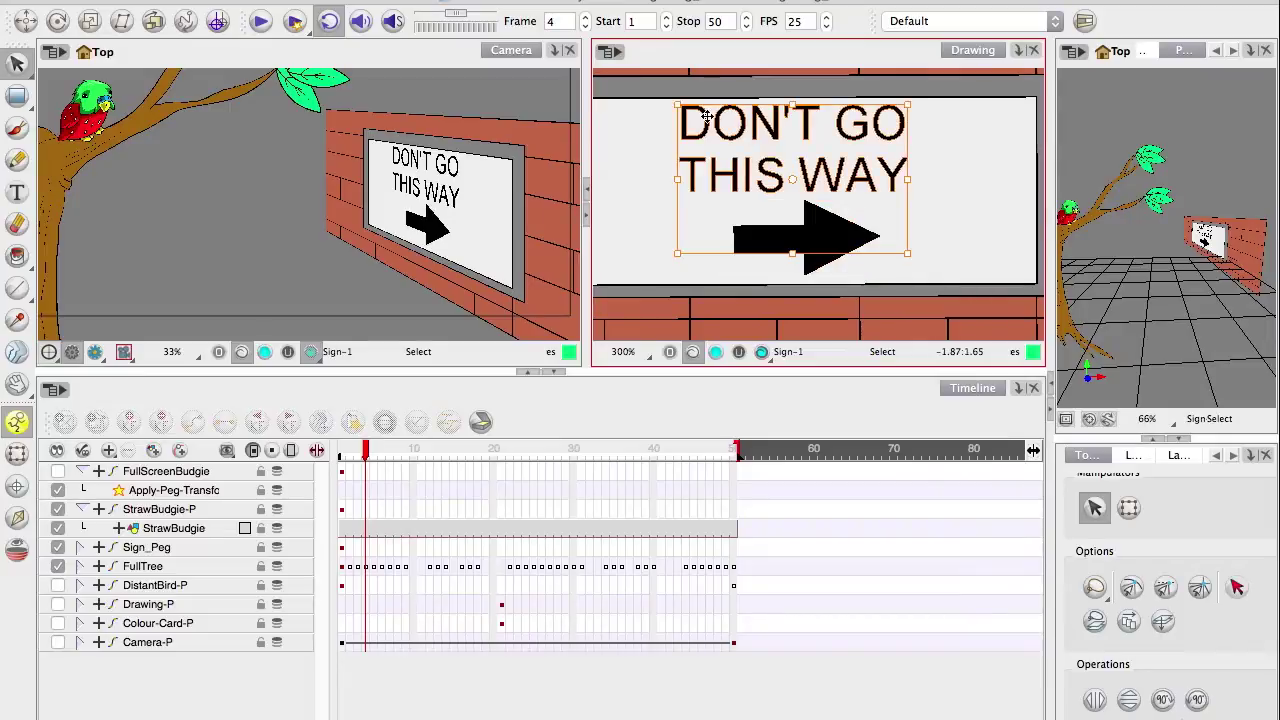
click(16, 191)
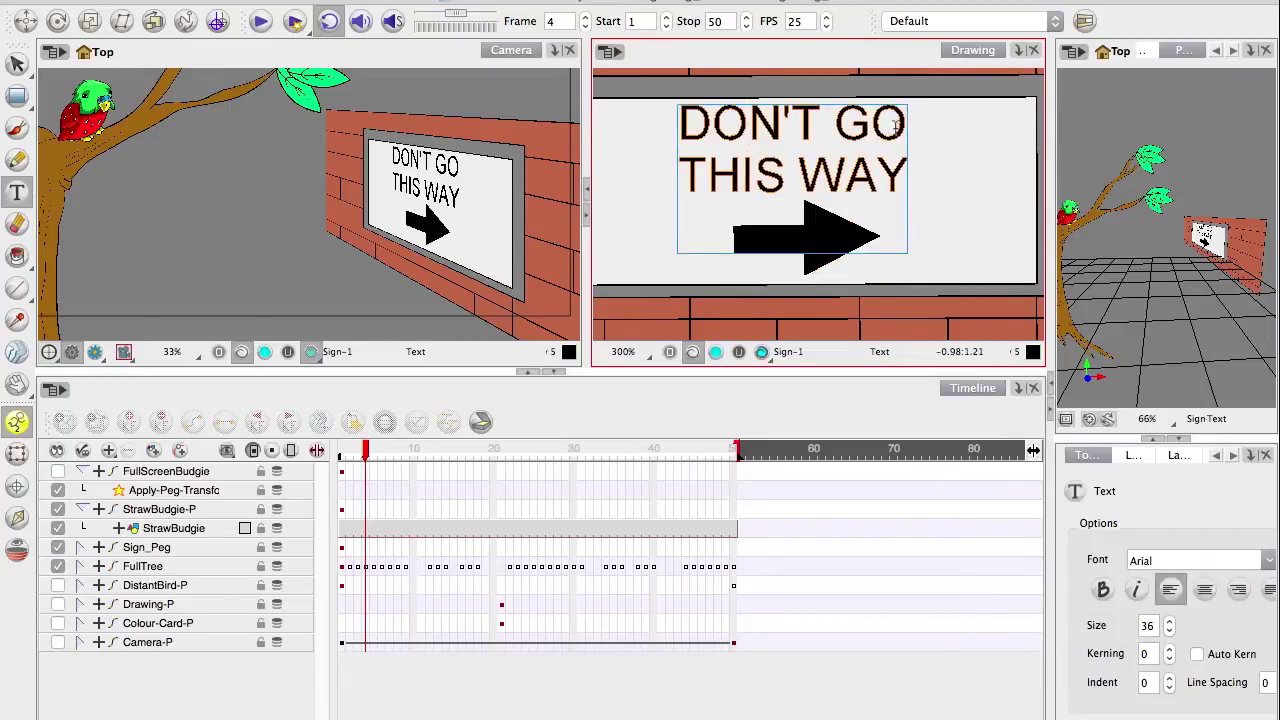
drag(900, 125, 683, 122)
key(BackSpace)
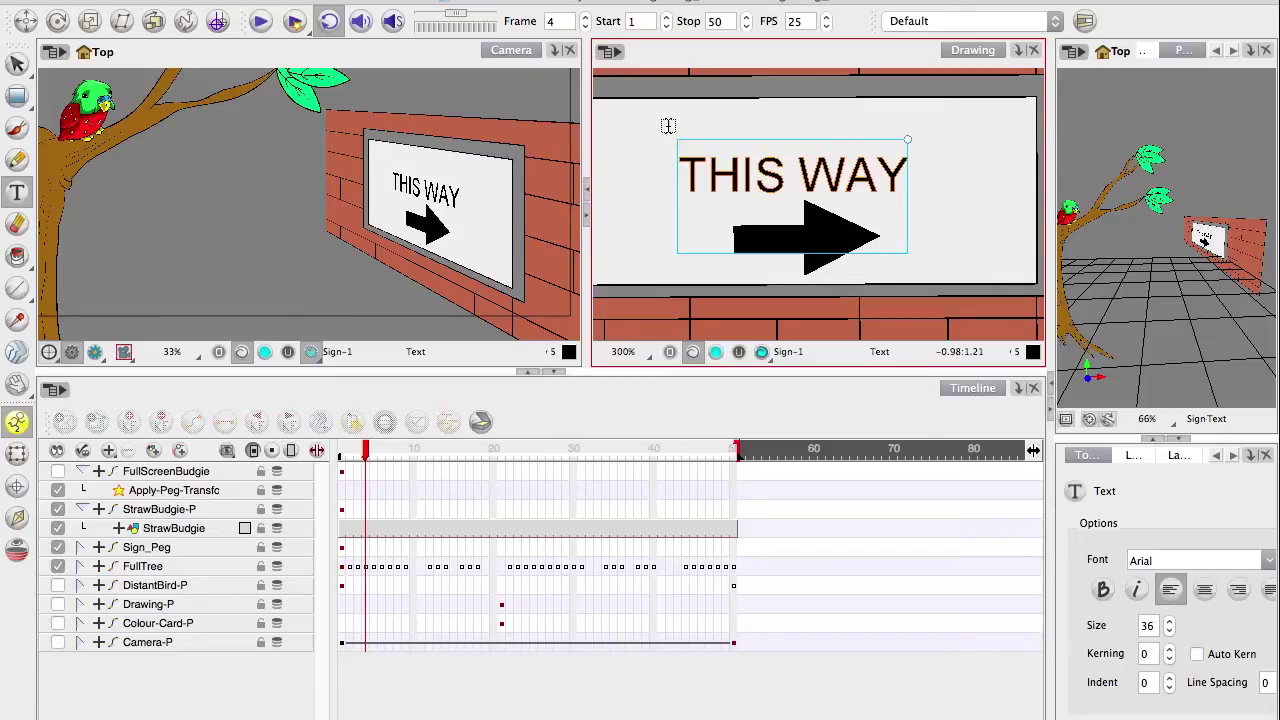
text(go)
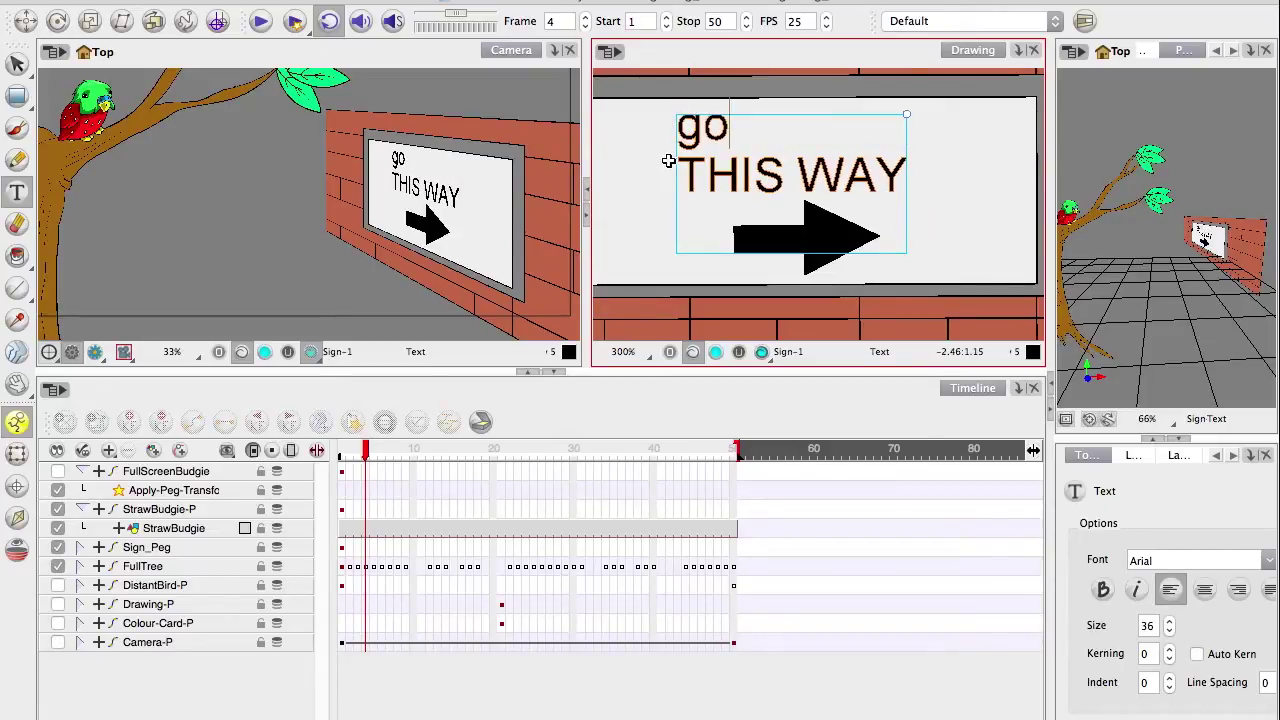
click(17, 64)
click(306, 303)
drag(236, 208, 316, 218)
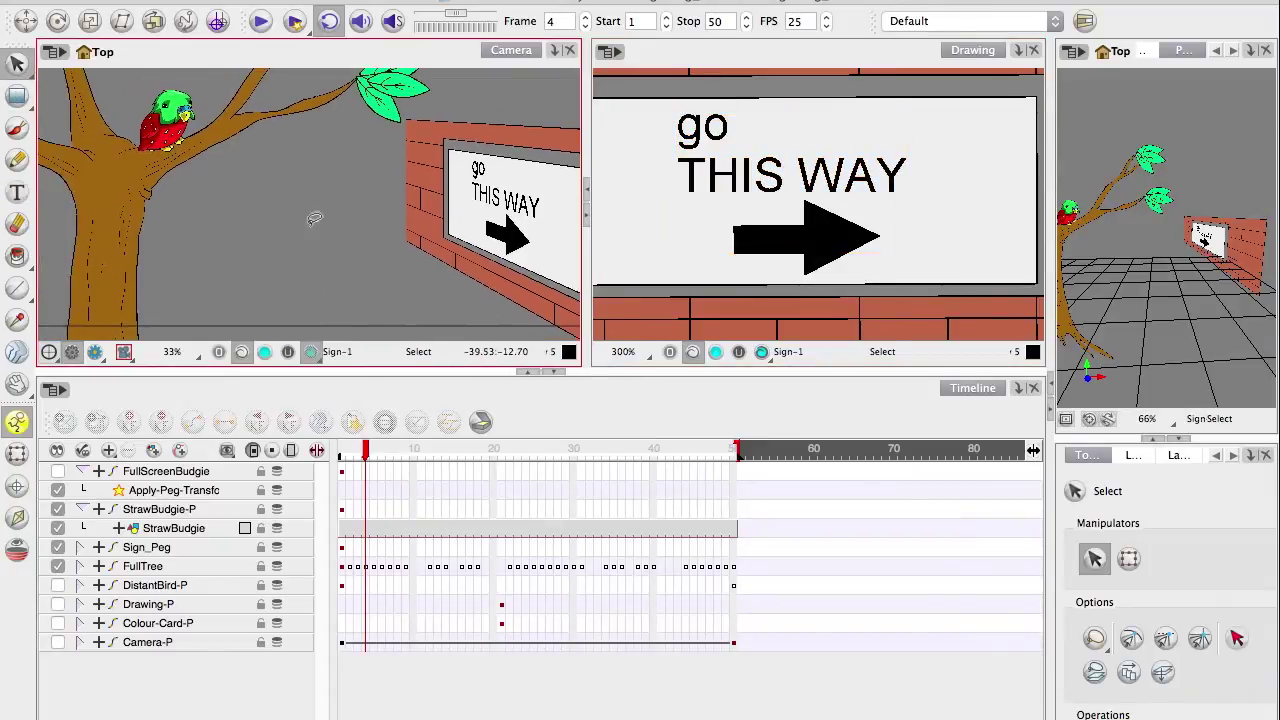
drag(225, 255, 245, 258)
key(1)
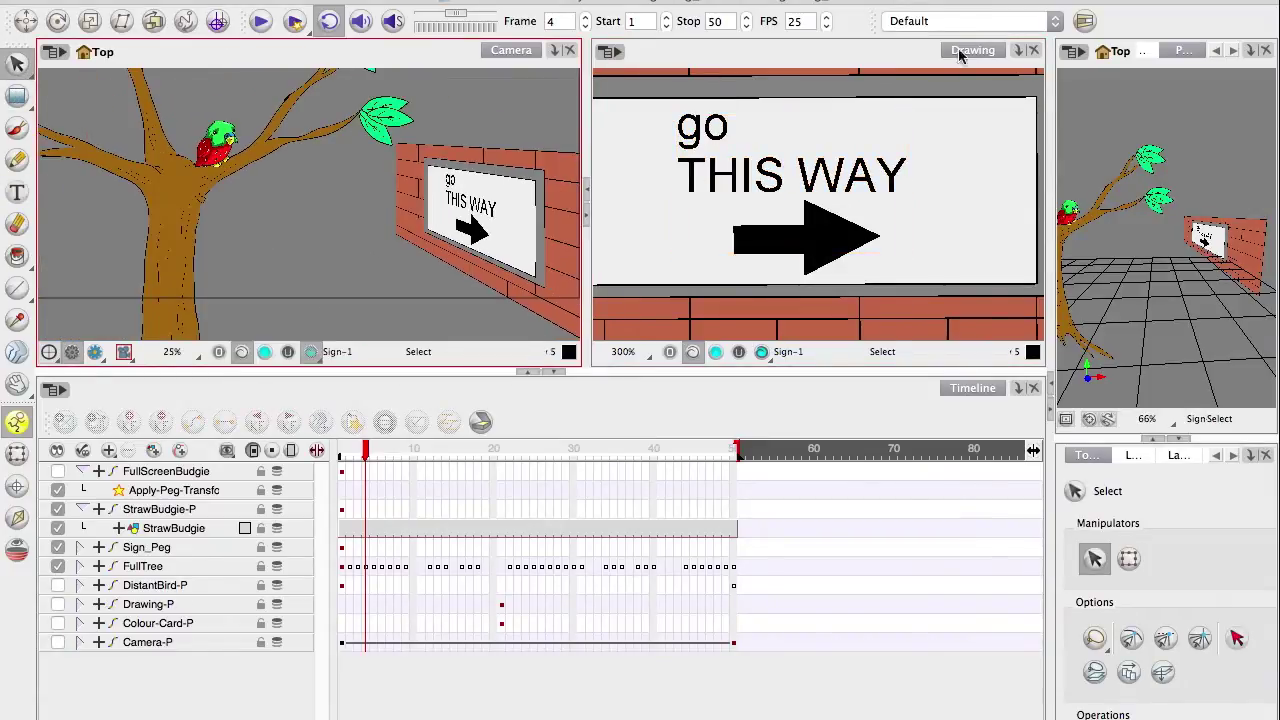
- Group the Drawing view back with the Camera view and enlarge the Camera view above the timeline
click(965, 51)
drag(971, 50, 503, 56)
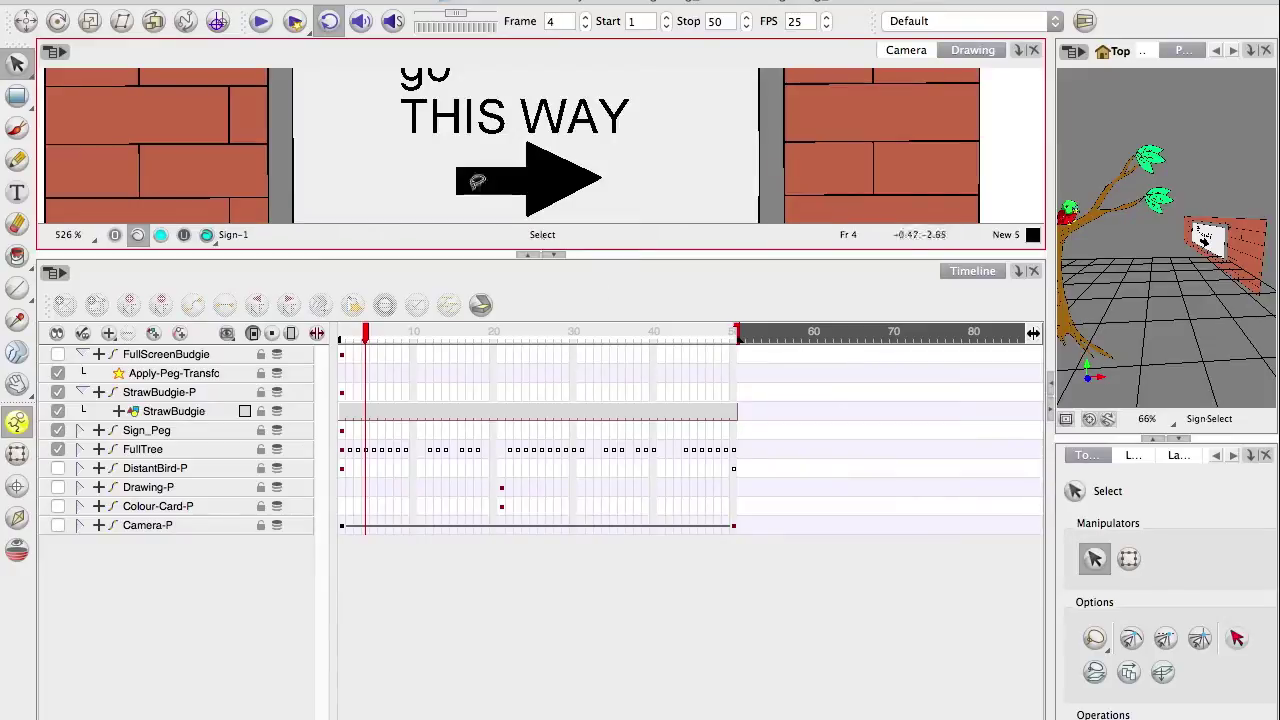
key(space)
click(906, 50)
drag(816, 258, 816, 488)
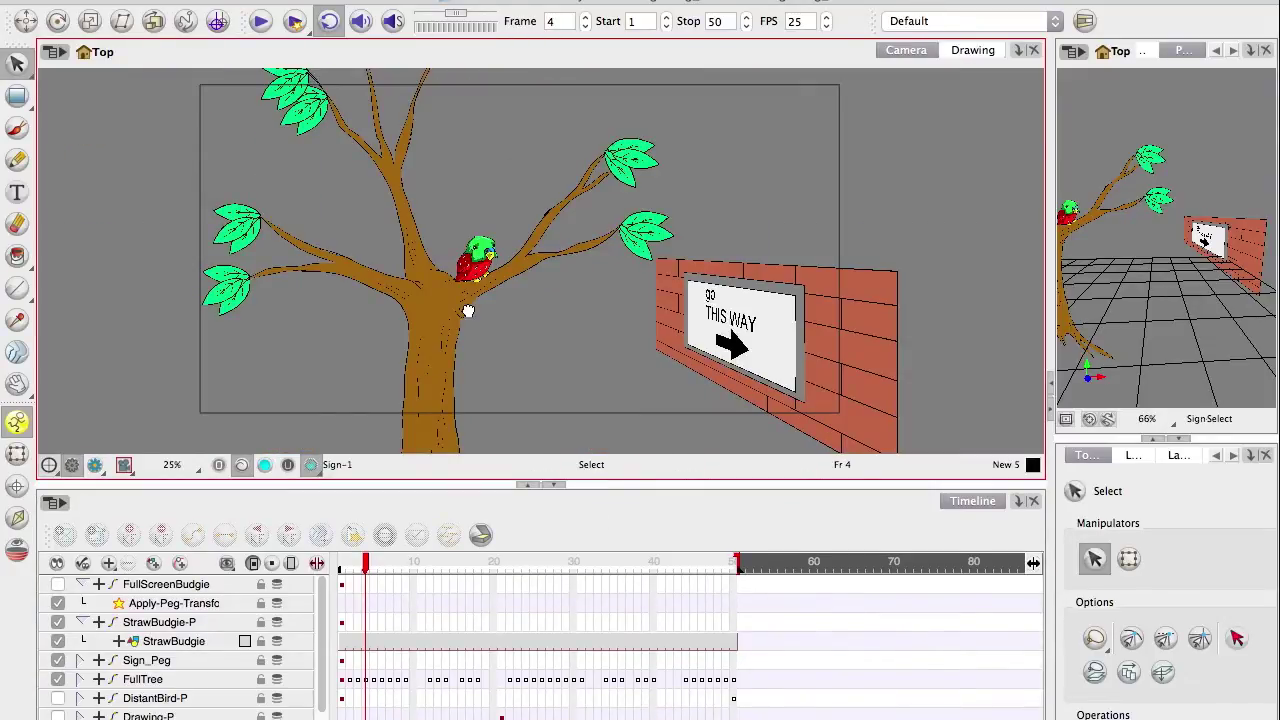
- Examine the strawberry budgie's vector outlines and fills in the Camera view at magnifications up to 225%
scroll(468, 311, up, 1)
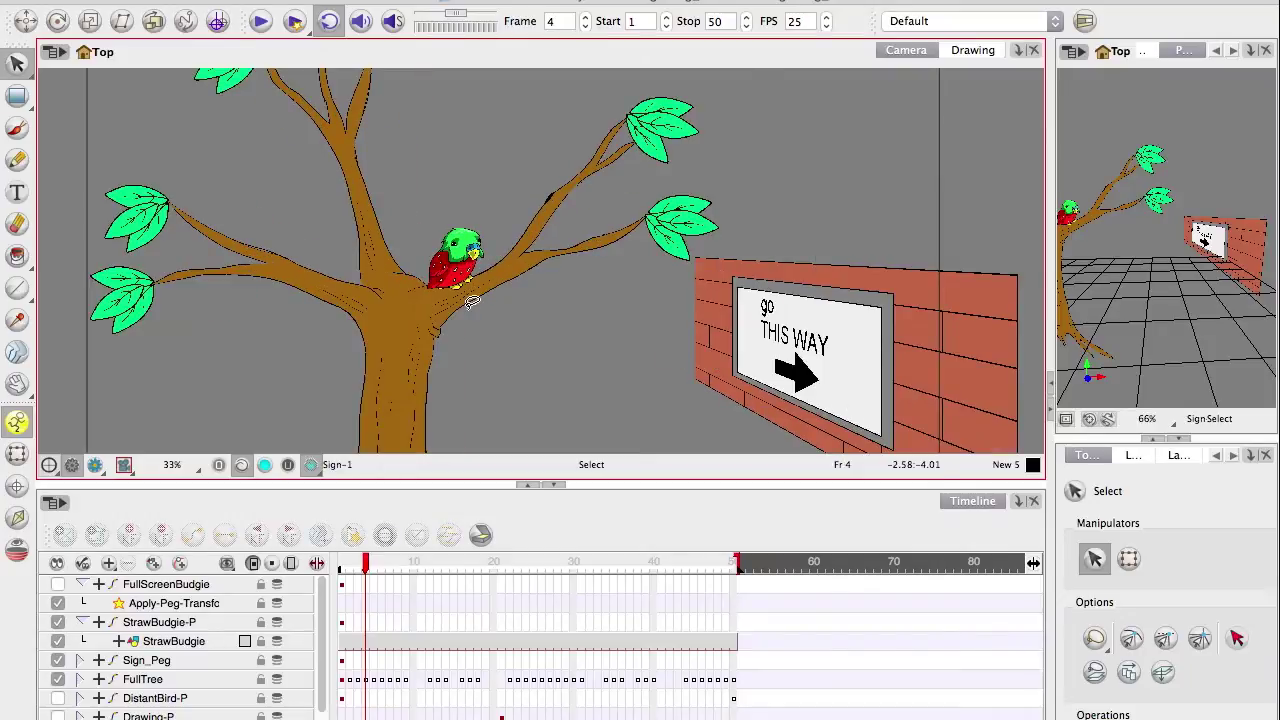
scroll(472, 303, up, 1)
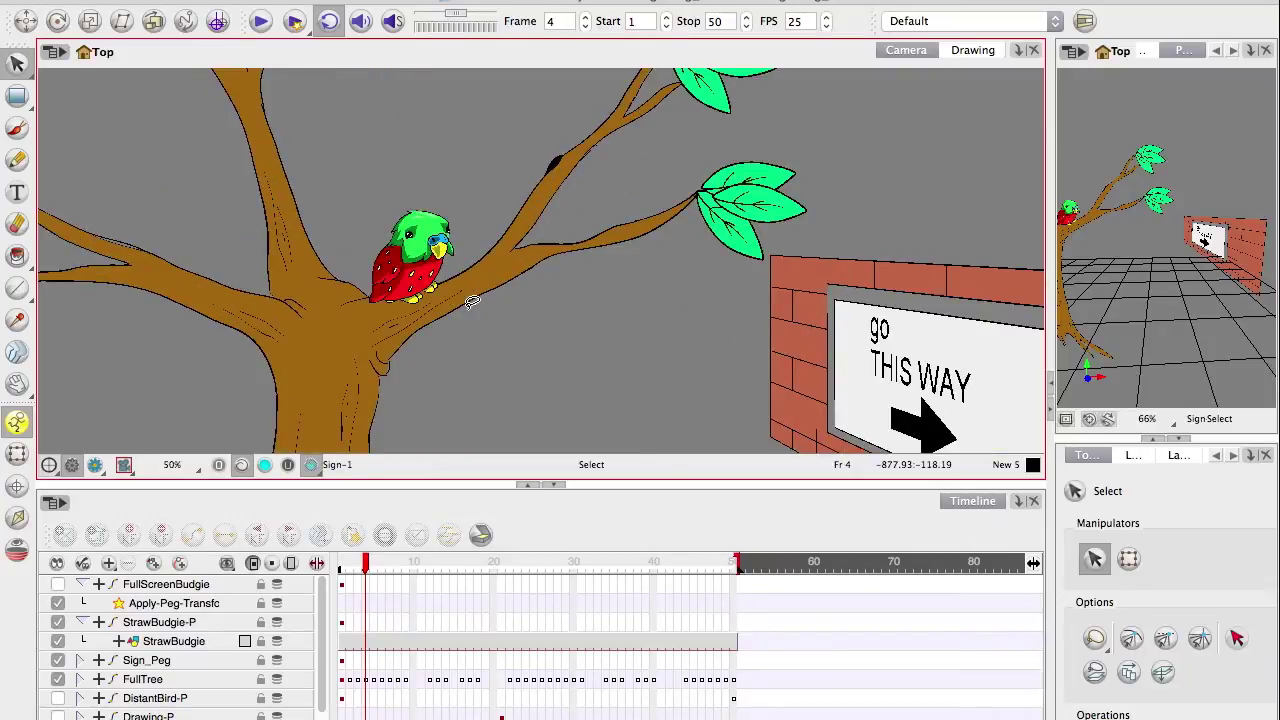
scroll(472, 303, up, 1)
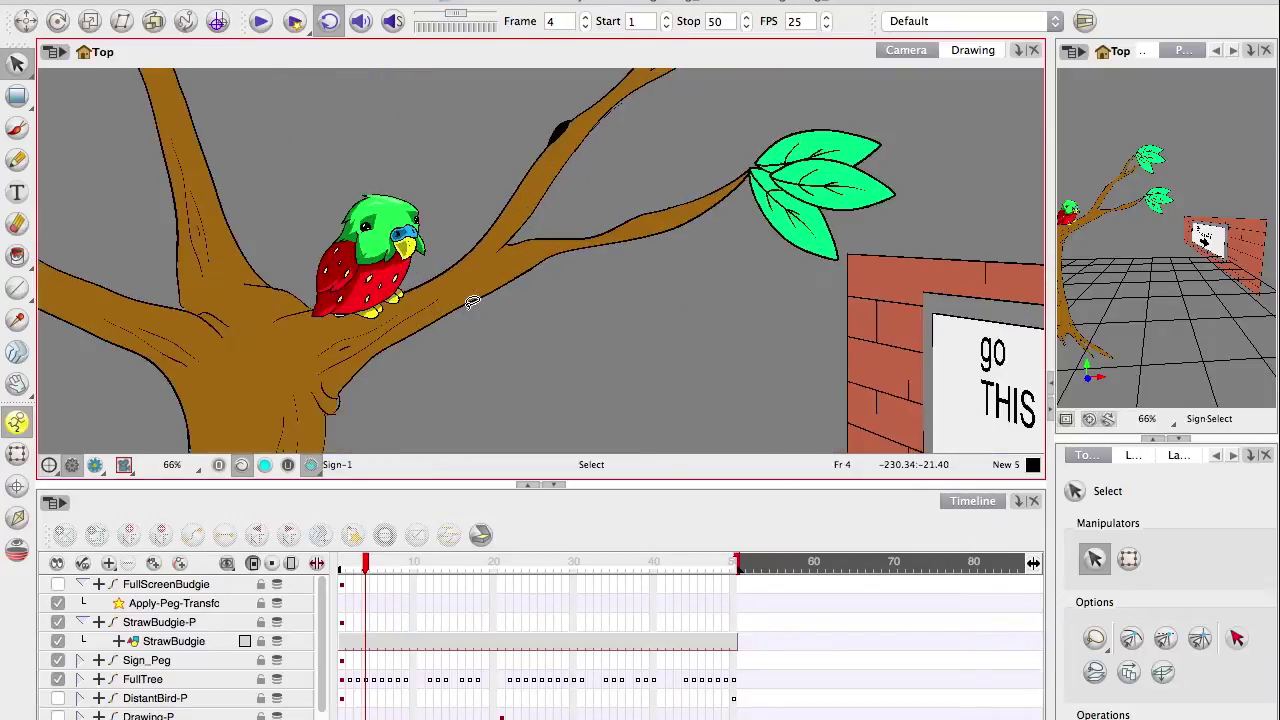
scroll(472, 303, up, 1)
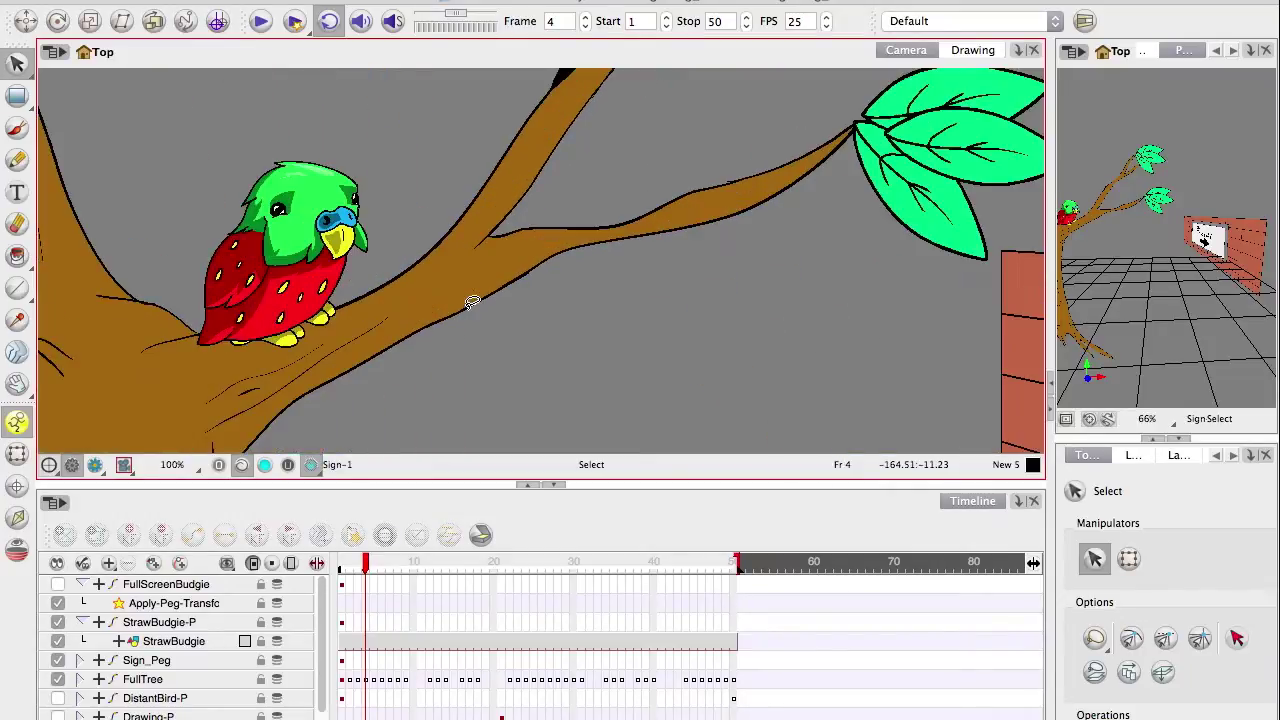
scroll(472, 303, up, 1)
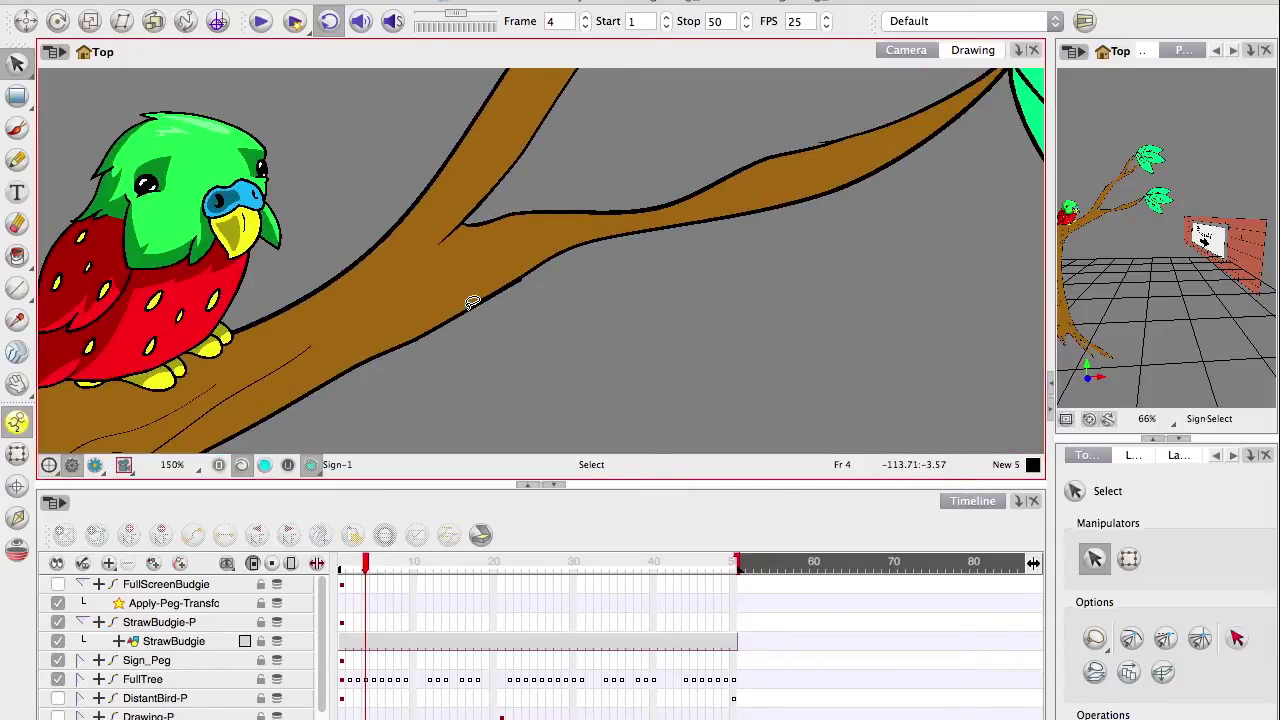
key(space)
drag(220, 264, 560, 292)
scroll(560, 292, up, 1)
key(space)
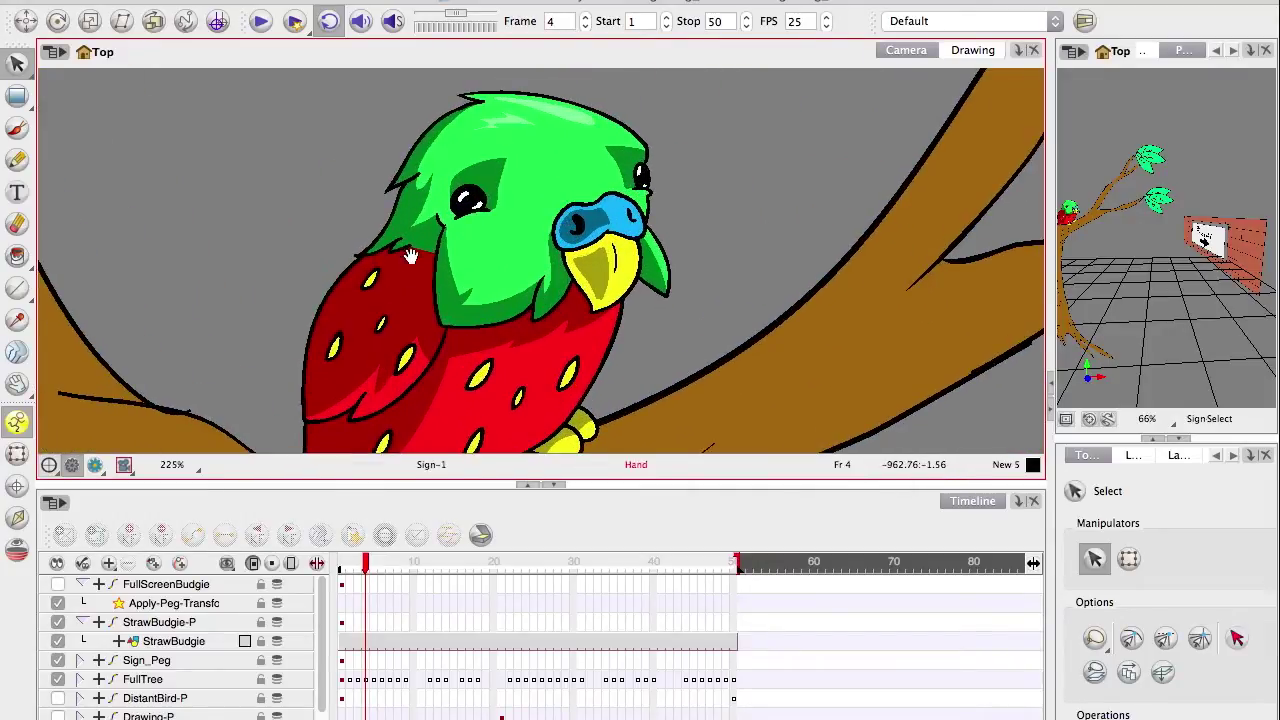
drag(411, 254, 410, 190)
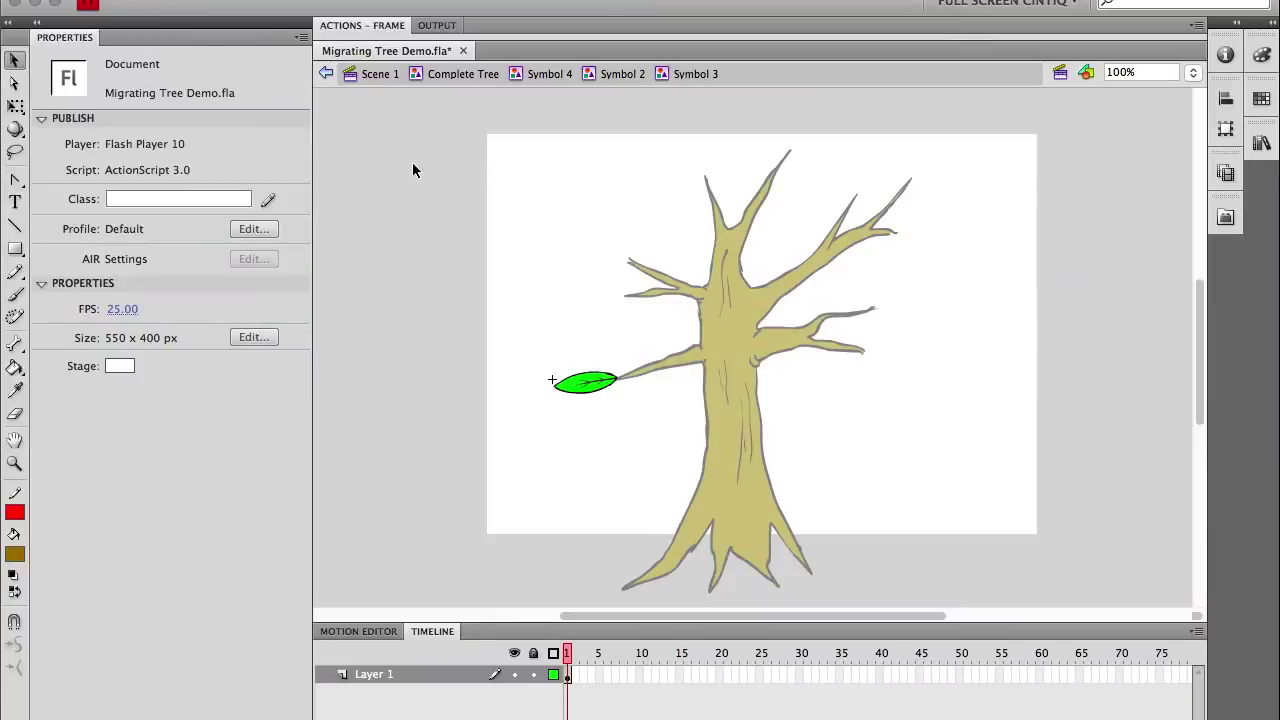
- Switch to Flash and examine the leaf and tree trunk linework at magnifications up to 800%
scroll(412, 162, down, 3)
key(m)
key(super+=)
key(super+=)
key(super+=)
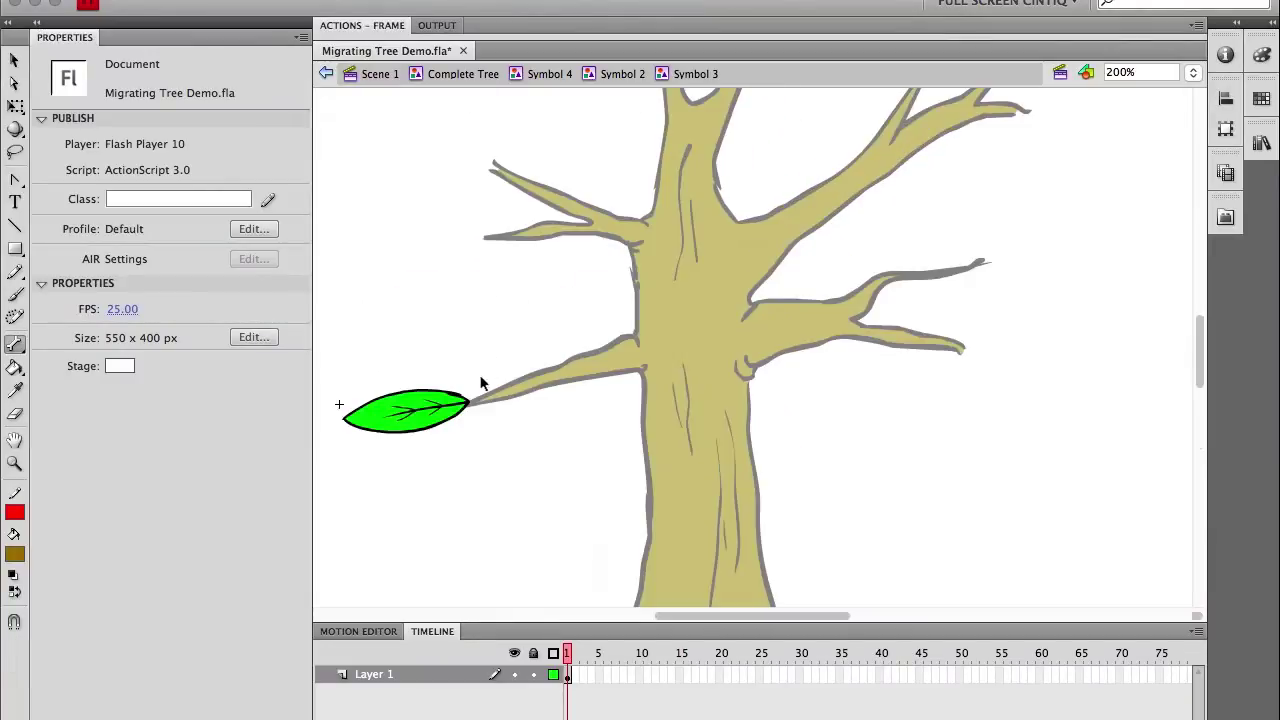
key(space)
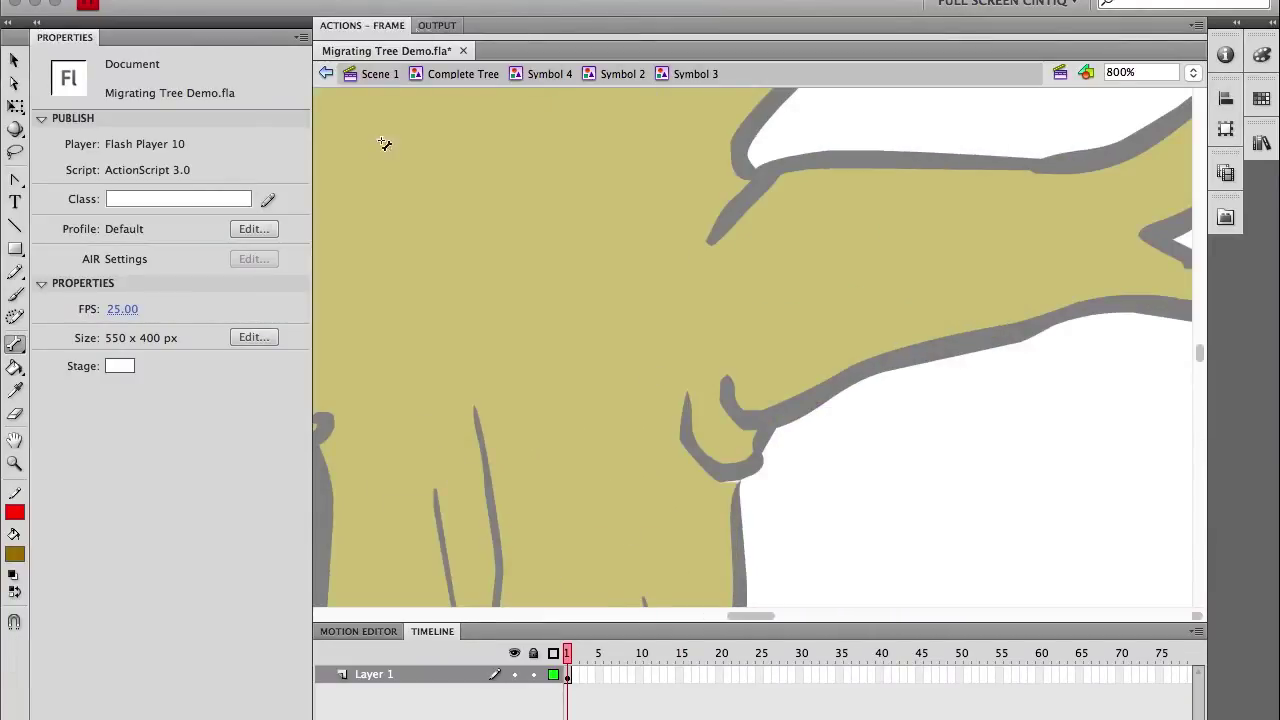
- Switch back to Harmony and compare the budgie's linework in the Camera view at magnifications down to 66%
key(super+Tab)
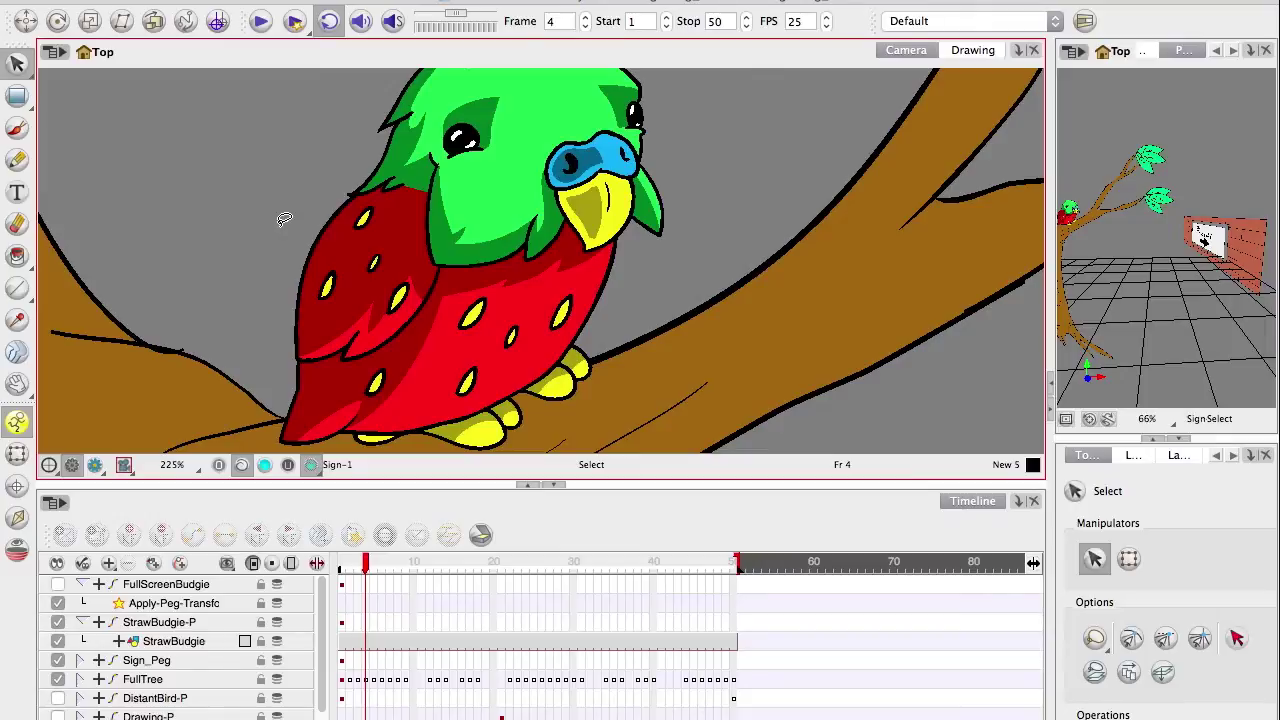
key(space)
drag(294, 226, 308, 234)
key(1)
key(1)
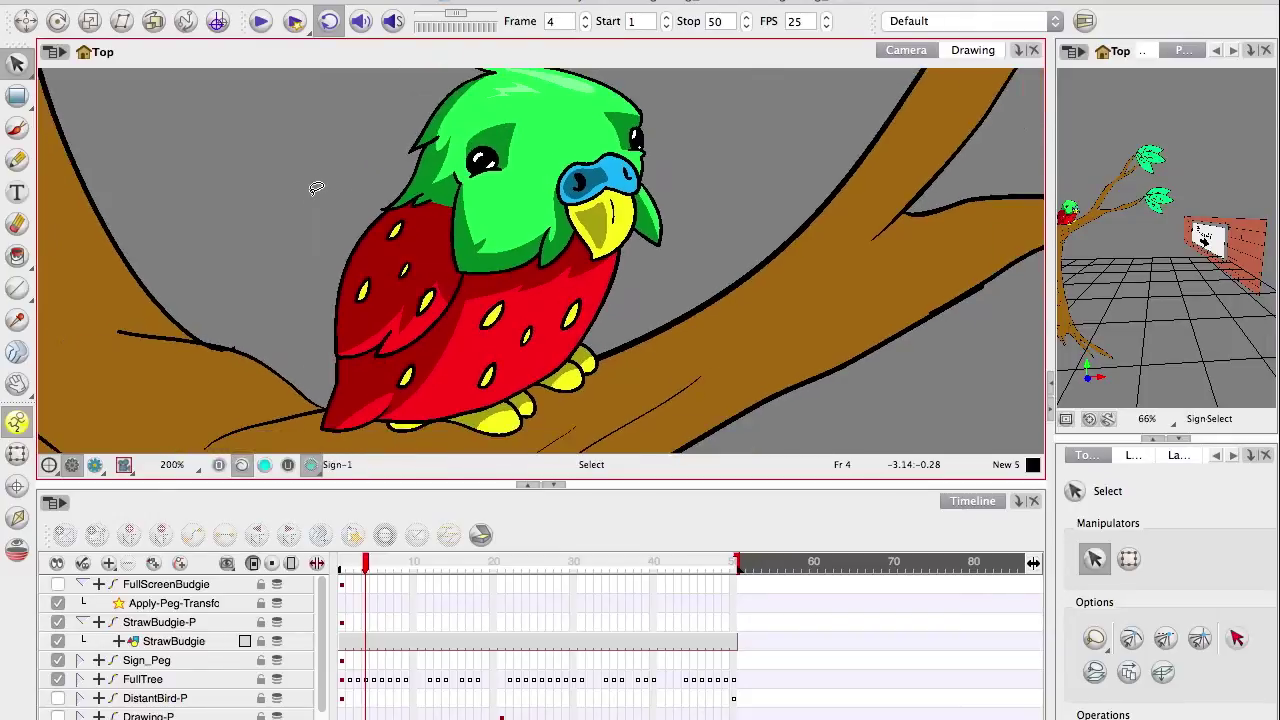
key(2)
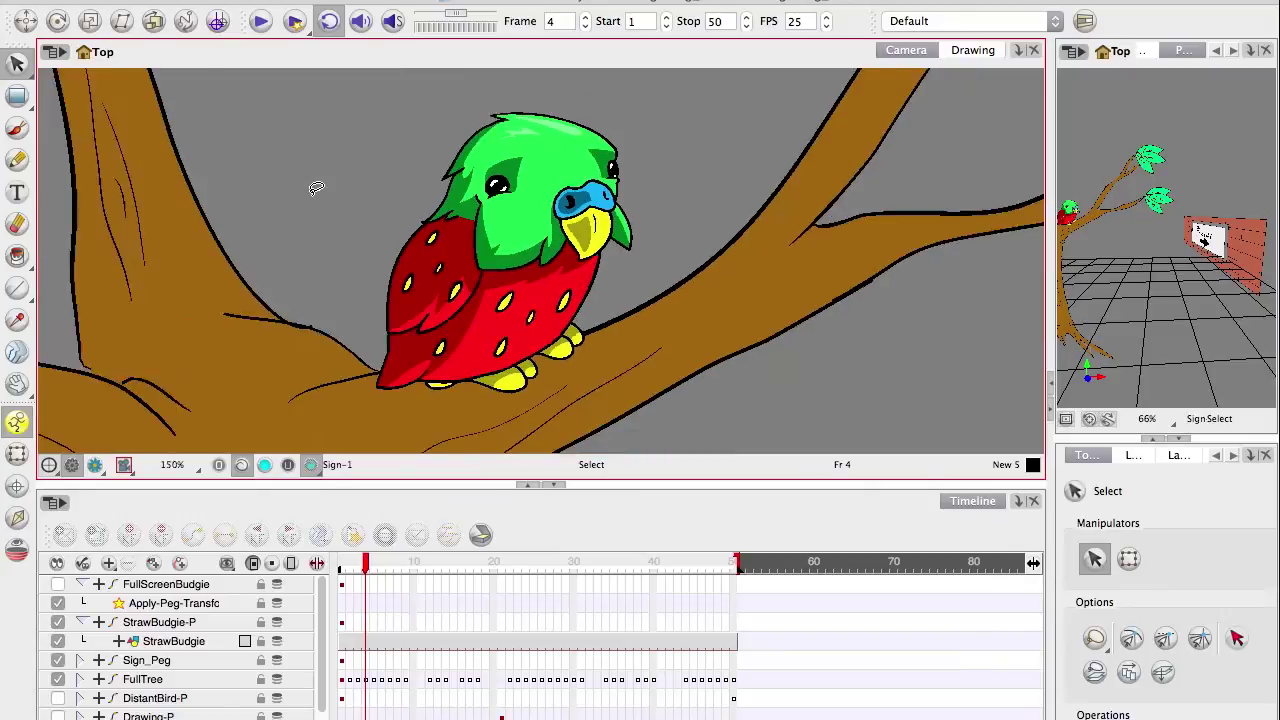
key(2)
key(2)
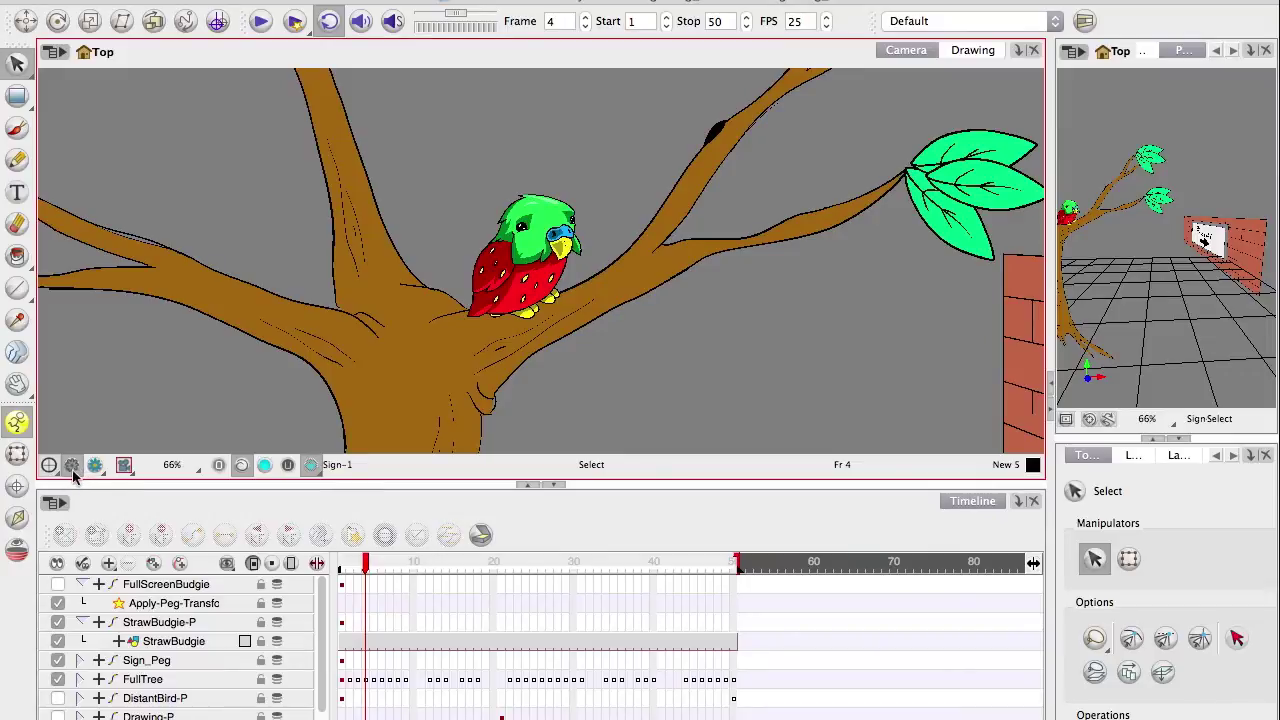
- Set the Camera view to render preview and examine the budgie's body at up to 600% magnification
drag(96, 468, 111, 489)
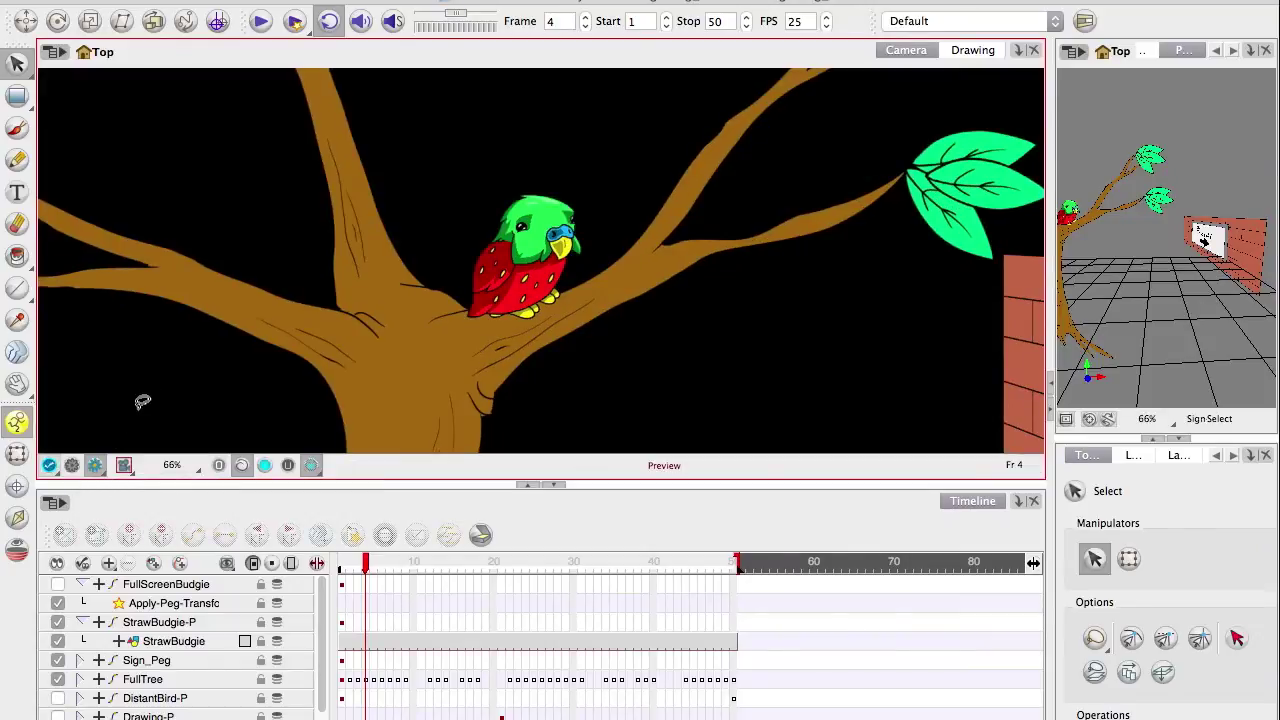
key(1)
key(1)
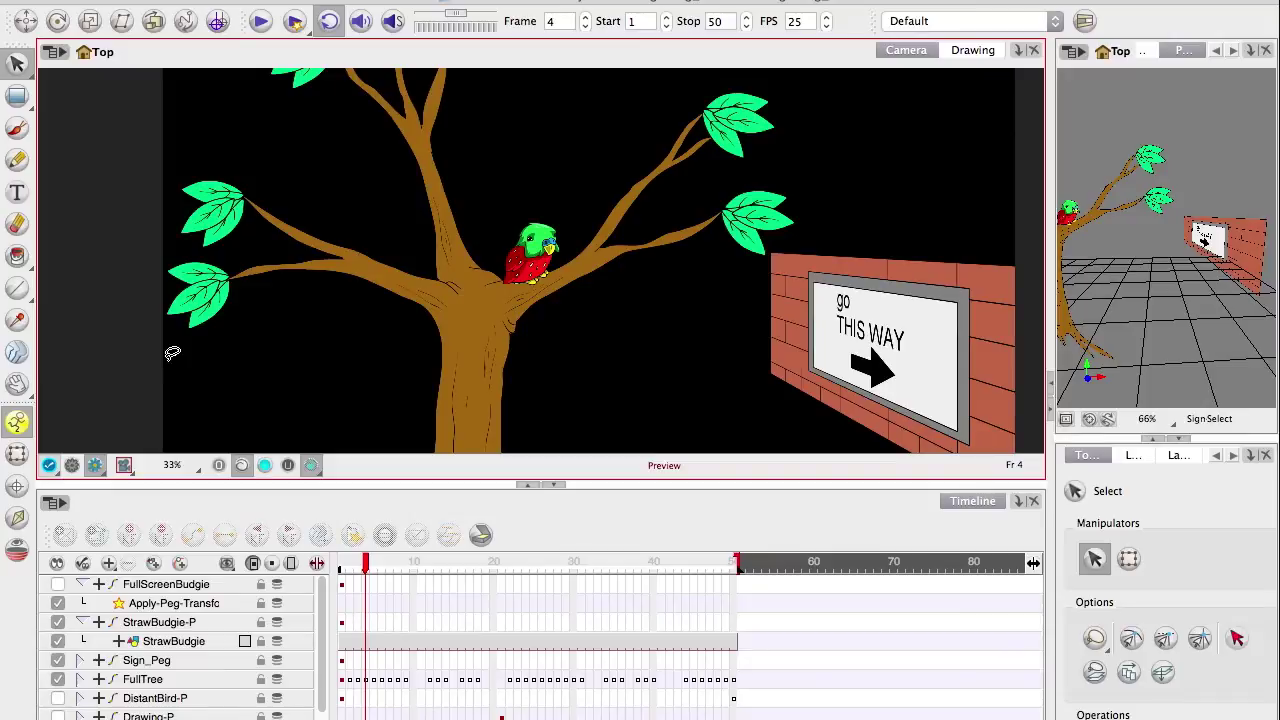
scroll(172, 353, up, 1)
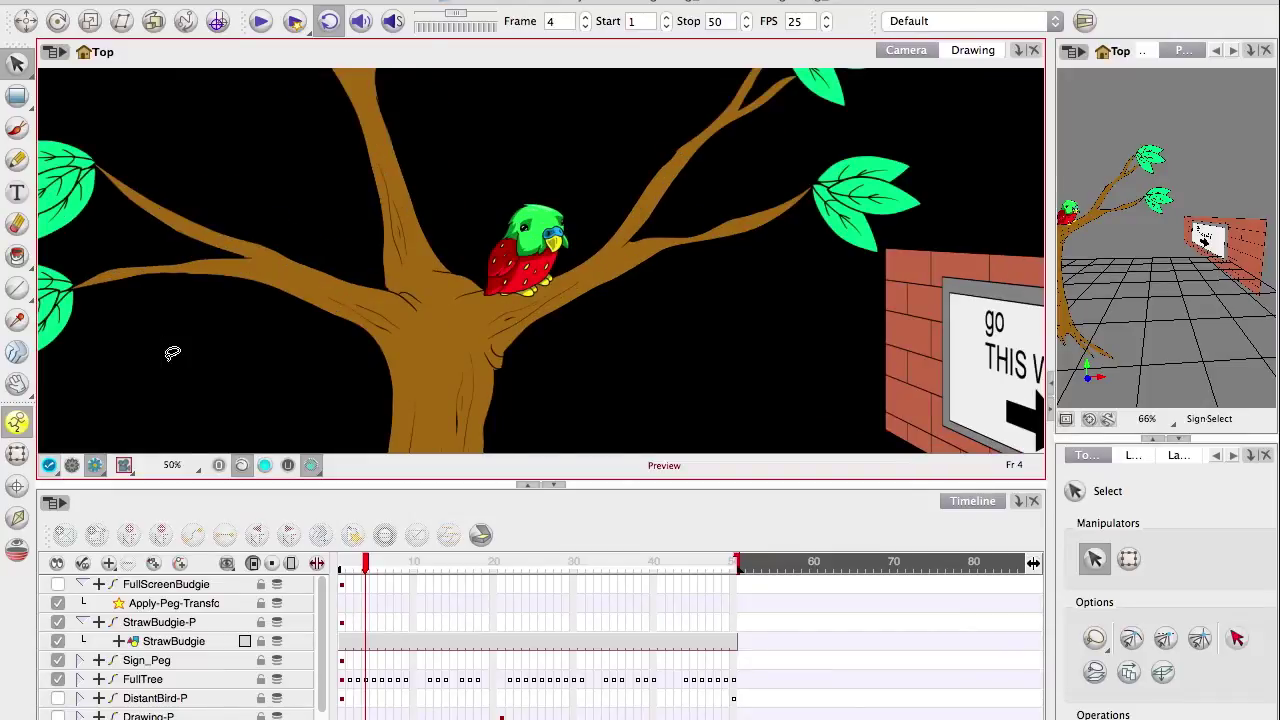
scroll(172, 353, up, 2)
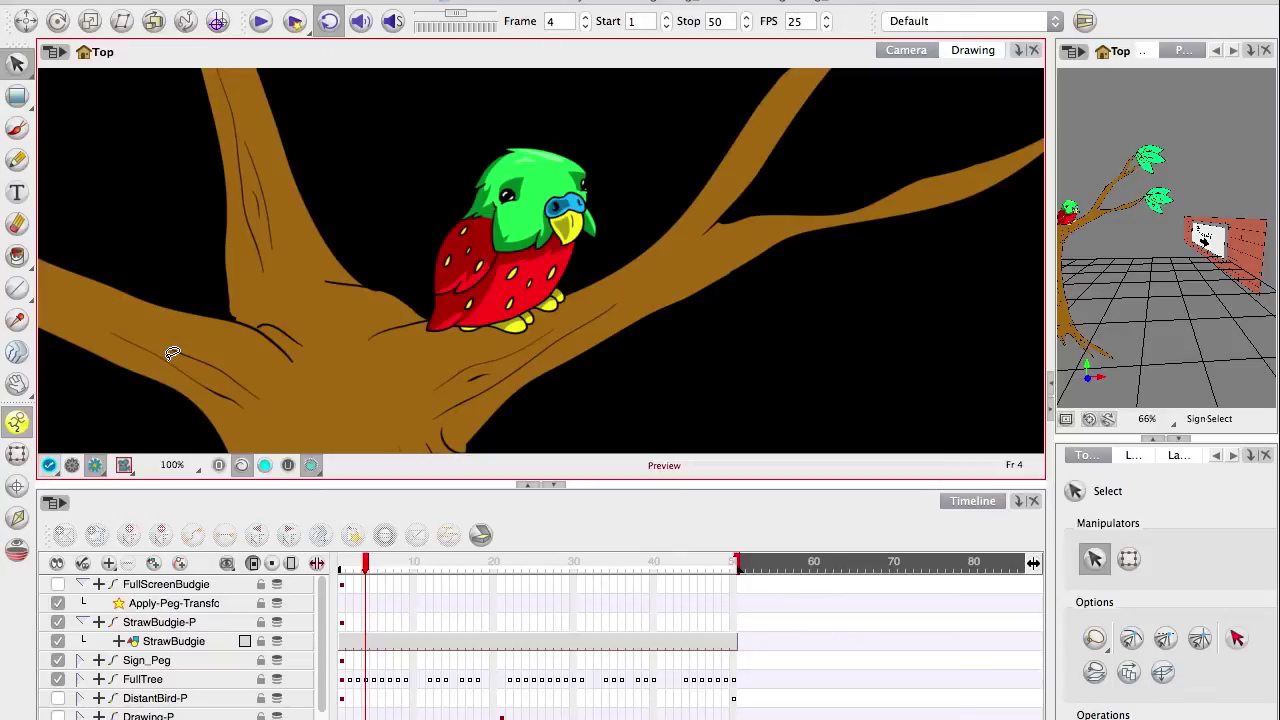
scroll(172, 353, up, 4)
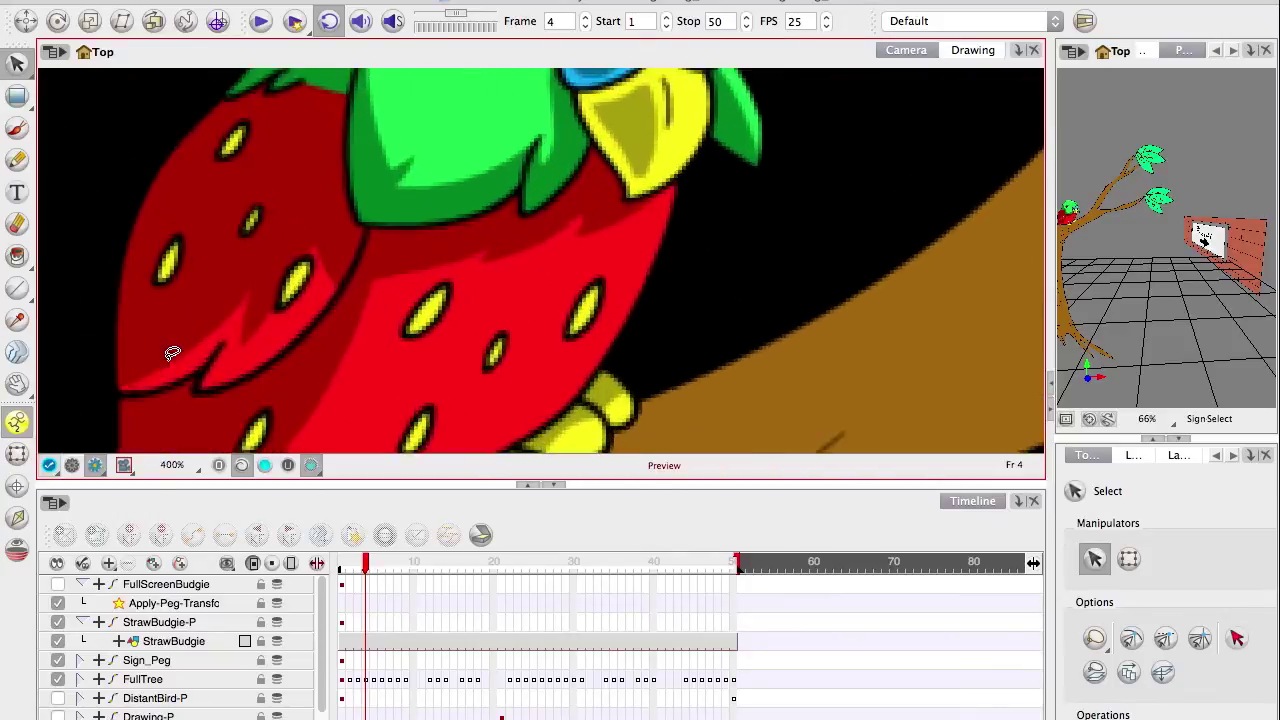
scroll(172, 353, up, 1)
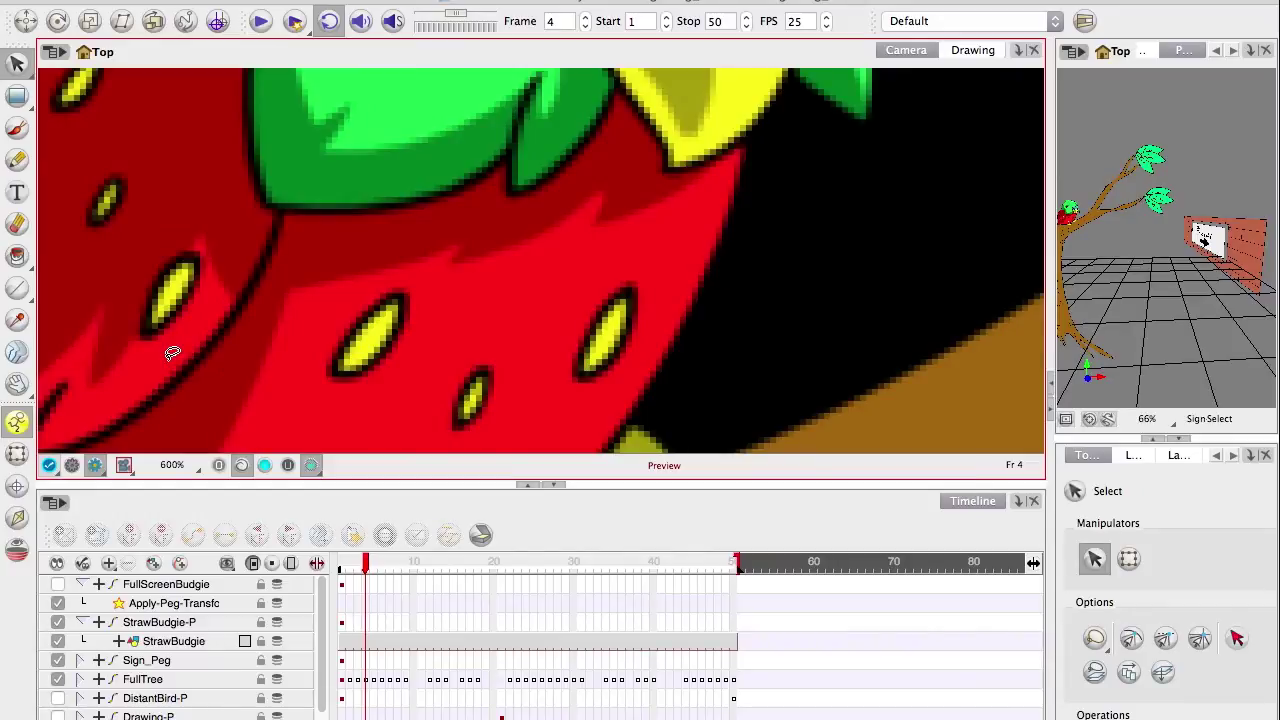
- Inspect the rendered pixels of the budgie's face at up to 800% magnification, and return the Camera view to OpenGL display
drag(218, 217, 274, 280)
drag(255, 117, 376, 383)
key(2)
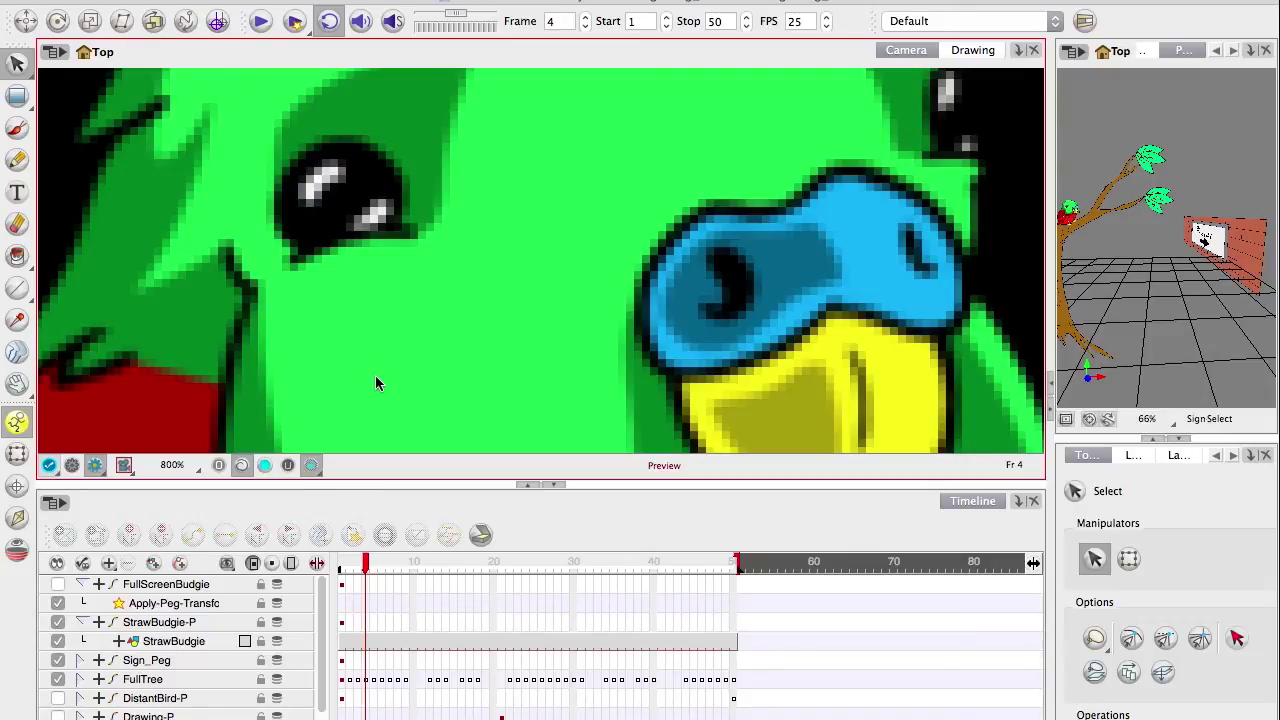
drag(354, 384, 363, 375)
key(1)
key(1)
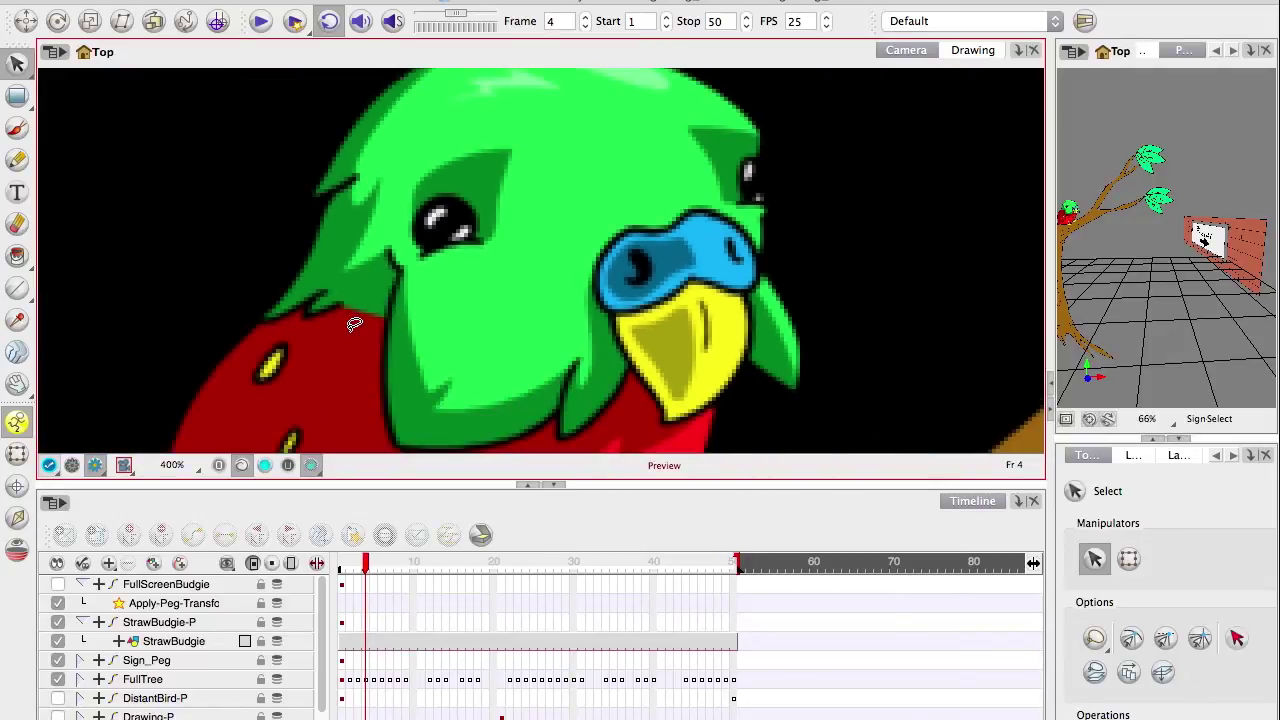
scroll(354, 324, down, 4)
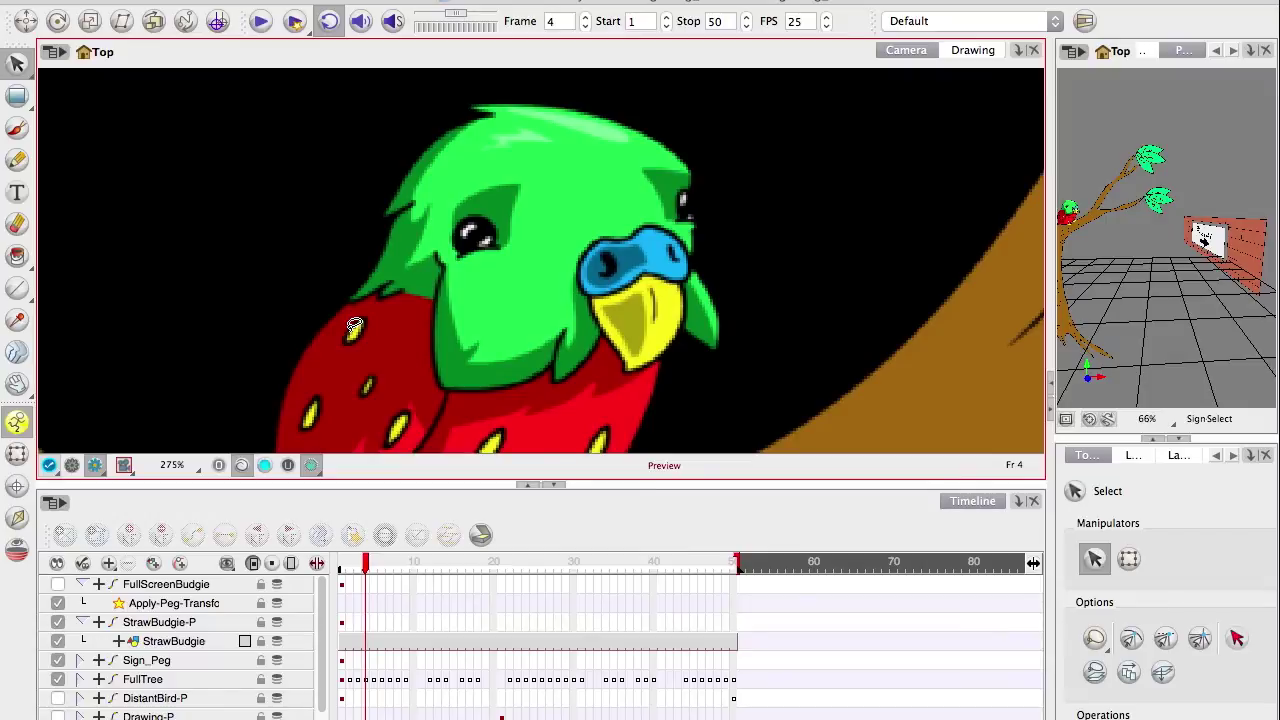
click(75, 466)
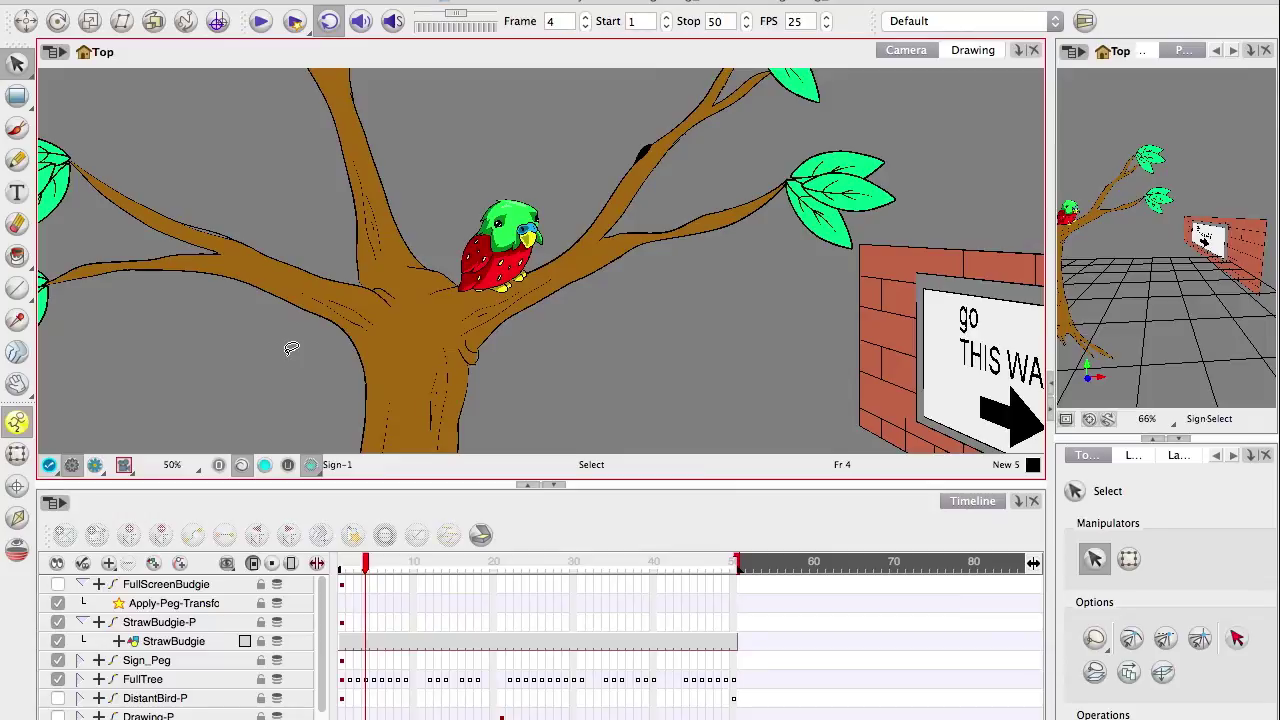
- Add a Colour-Card layer to the timeline and select the StrawBudgie layer
click(109, 565)
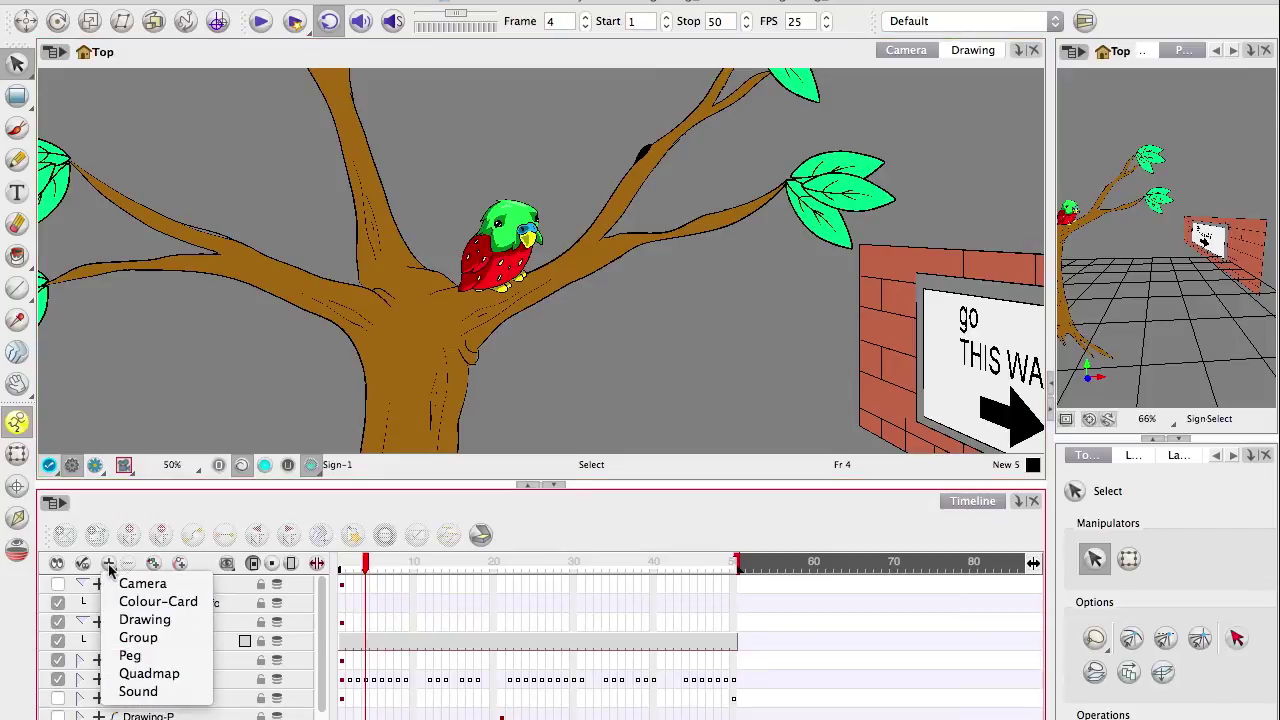
click(124, 601)
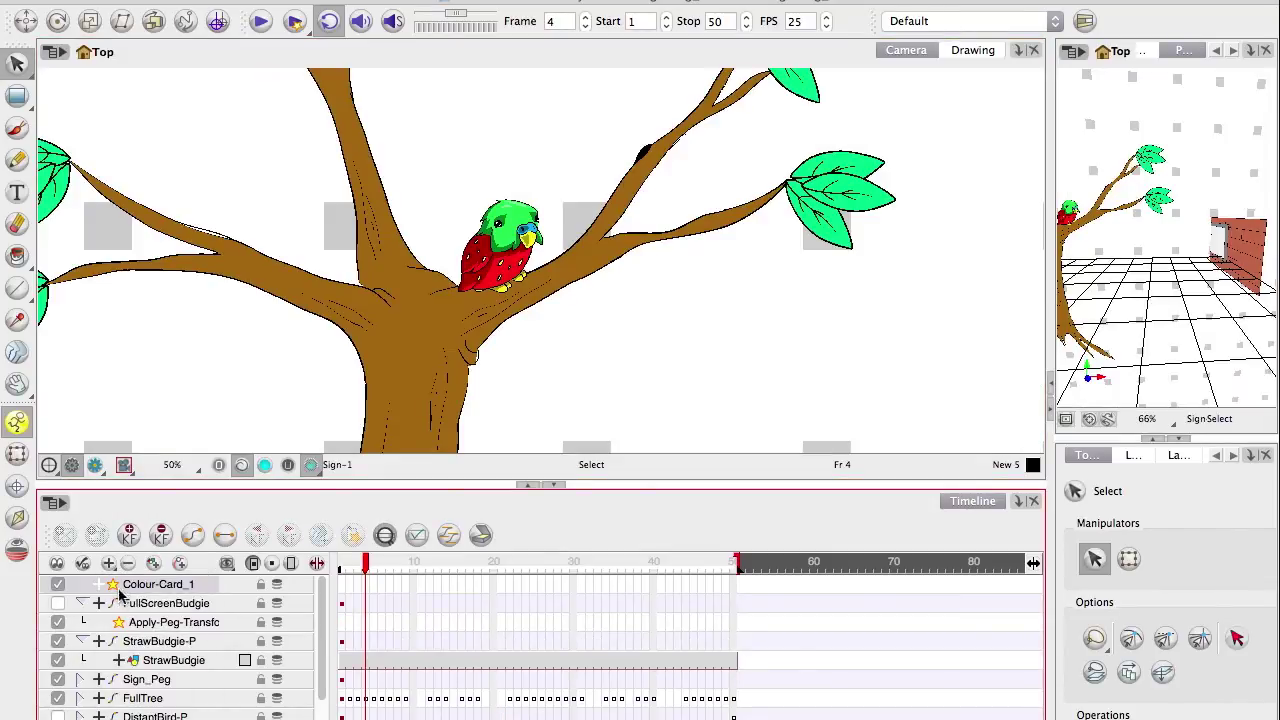
click(147, 662)
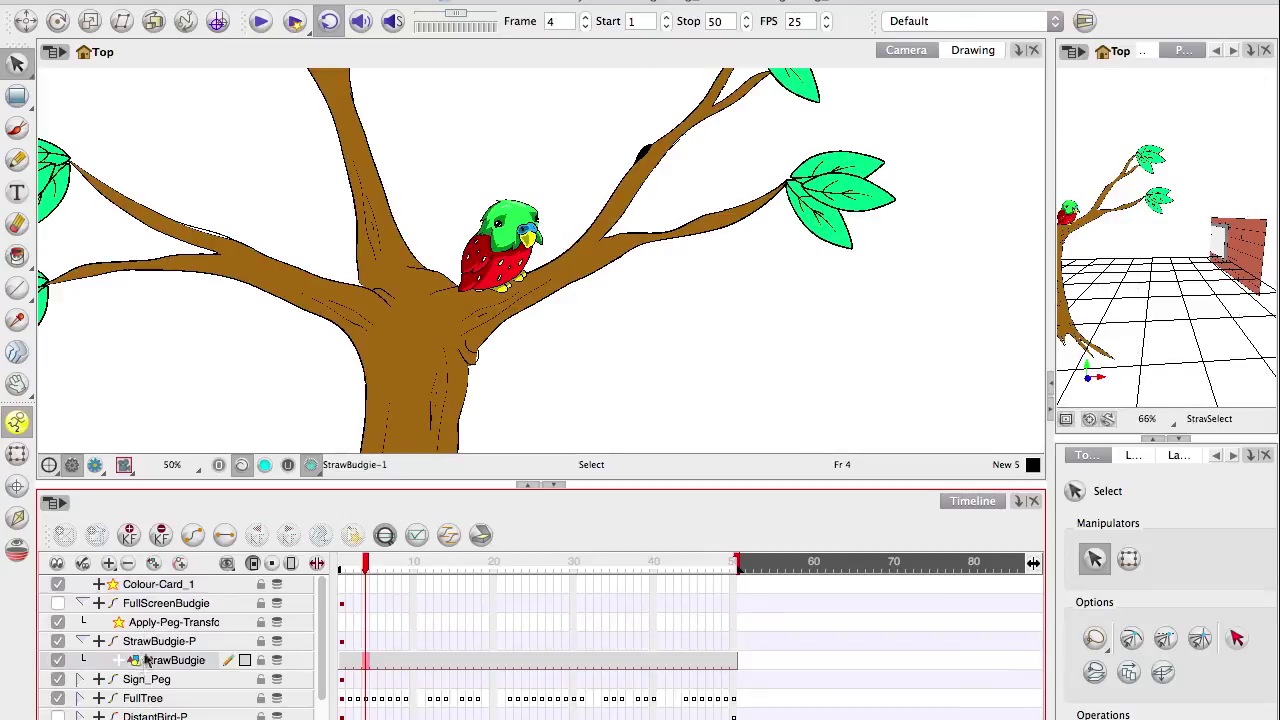
- Examine the white colour card behind the tree in the Camera view and in an enlarged, rotated Perspective view
scroll(292, 326, down, 3)
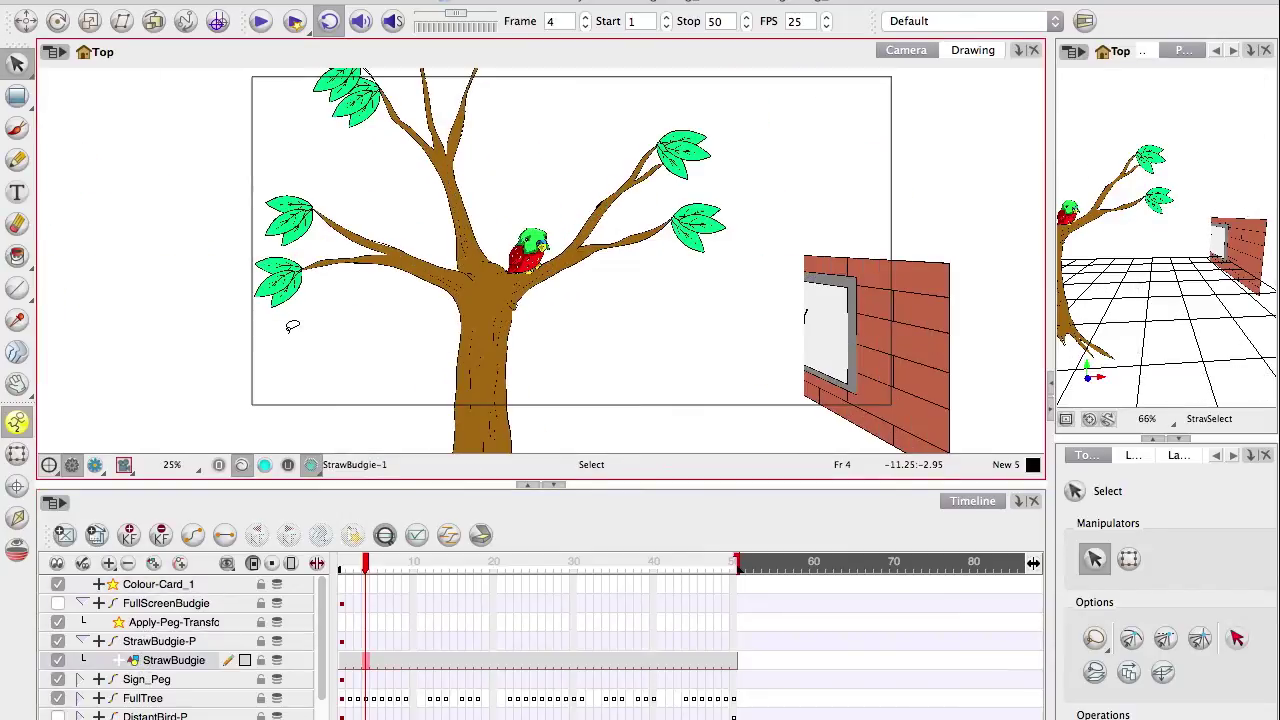
scroll(517, 329, up, 5)
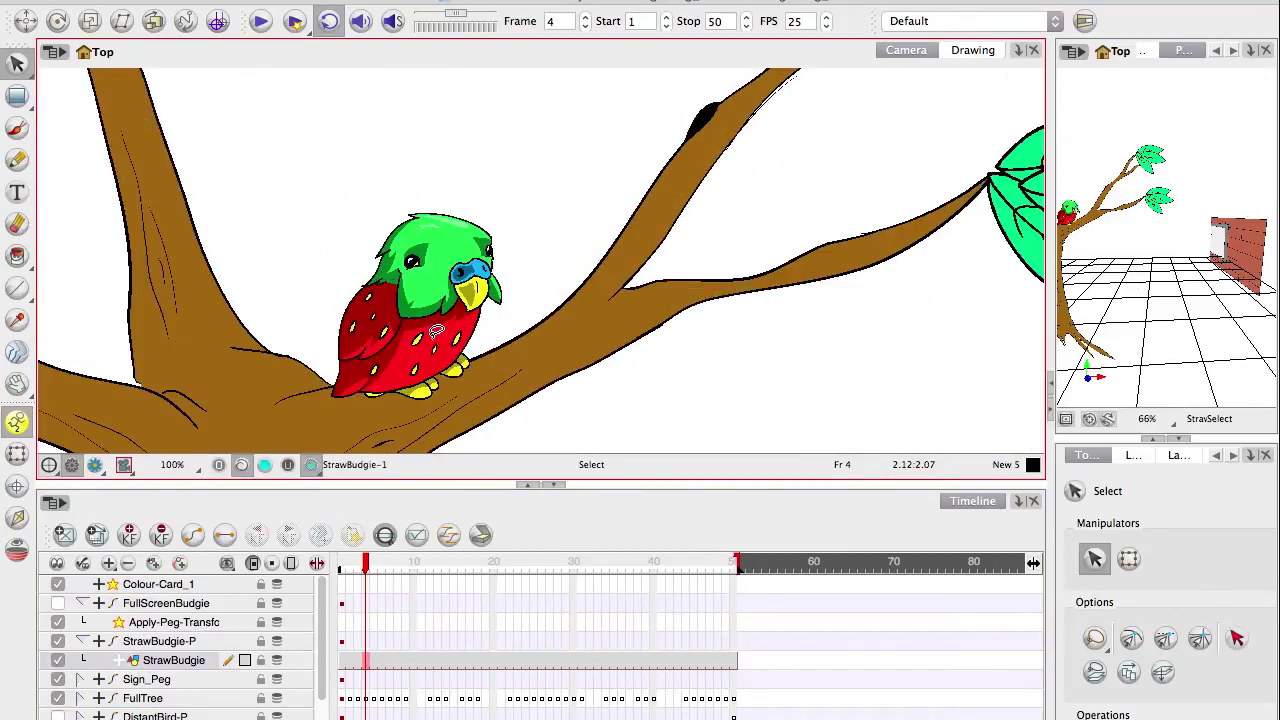
drag(1051, 249, 600, 277)
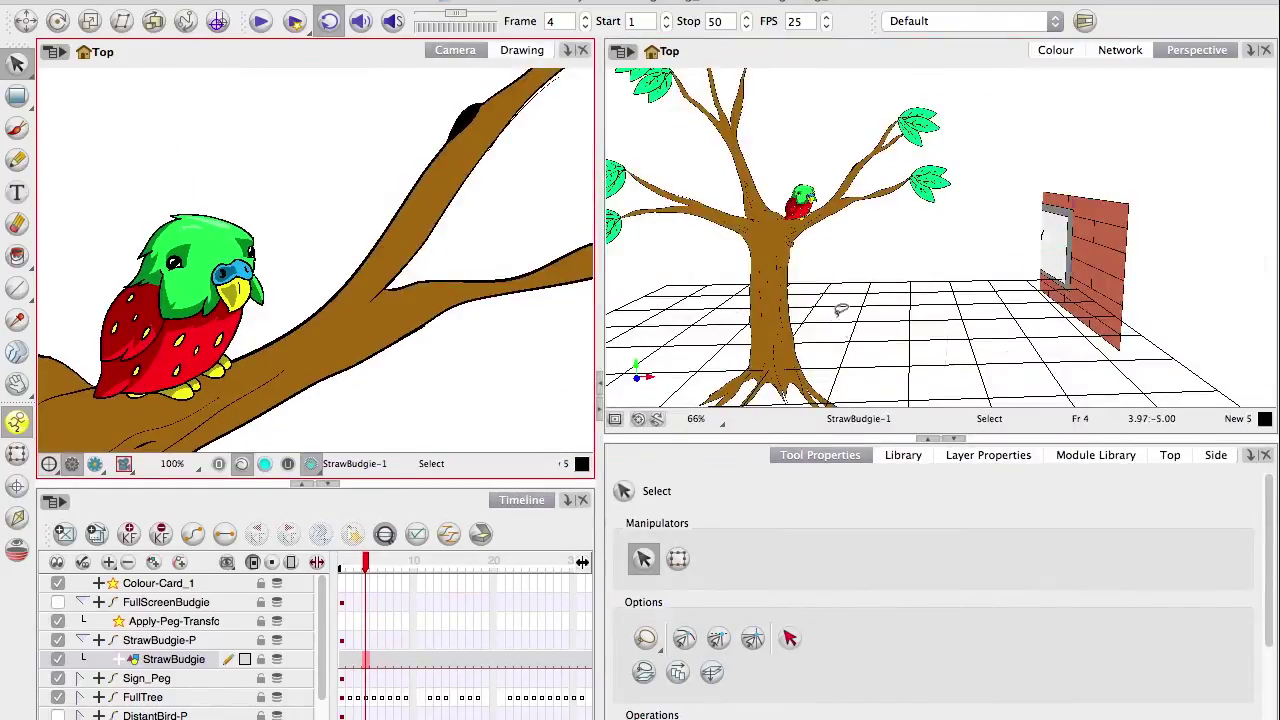
drag(841, 310, 1004, 300)
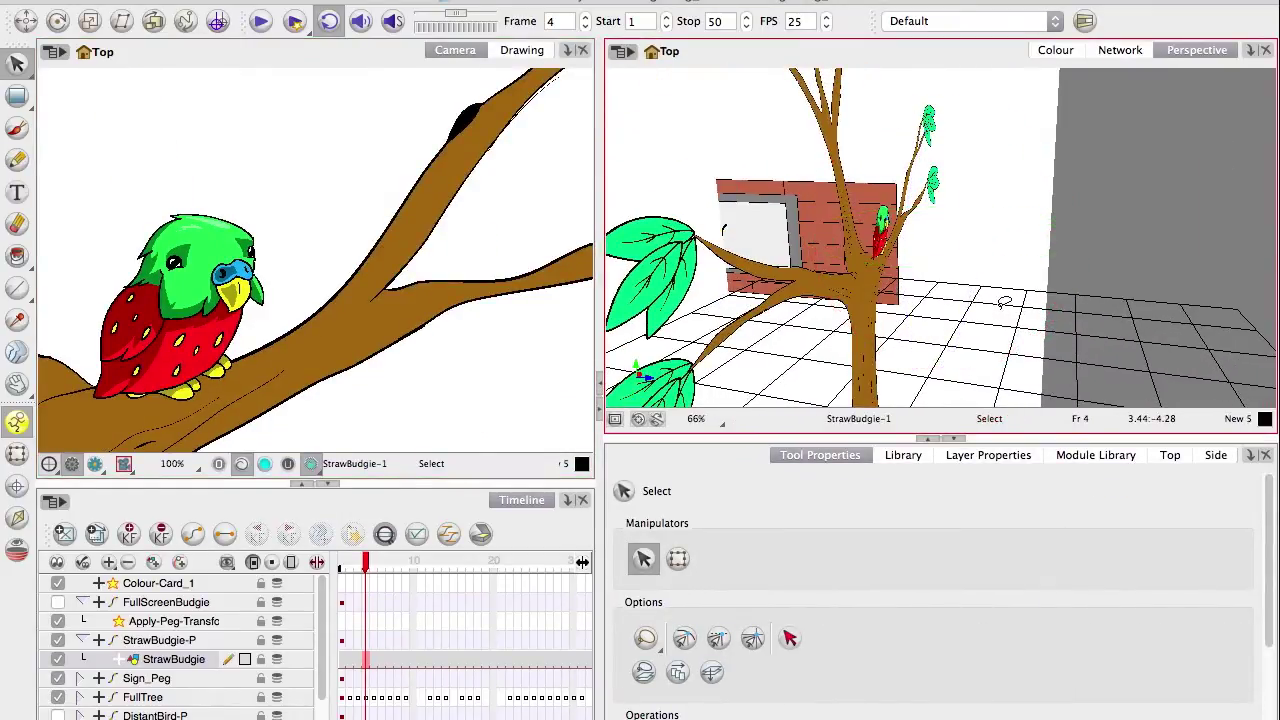
- Widen the Camera view again and hide the newly added colour card layer
click(597, 545)
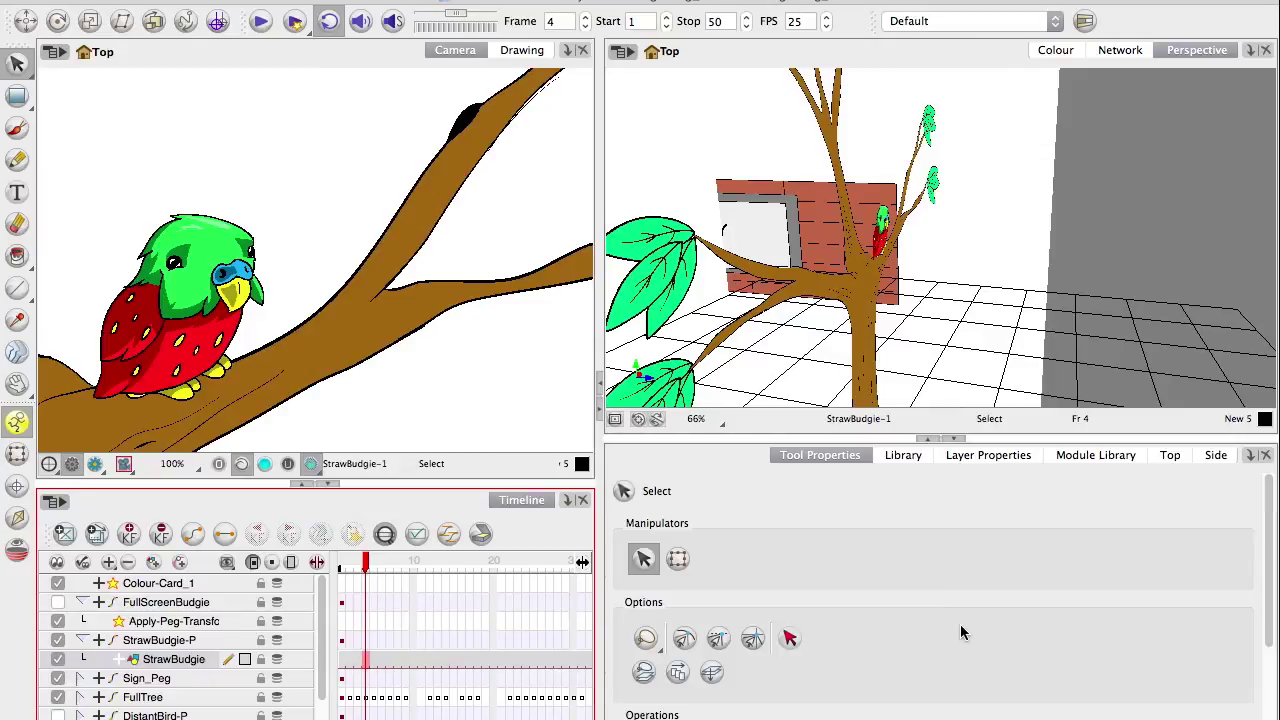
drag(598, 510, 885, 525)
click(58, 583)
scroll(234, 372, down, 4)
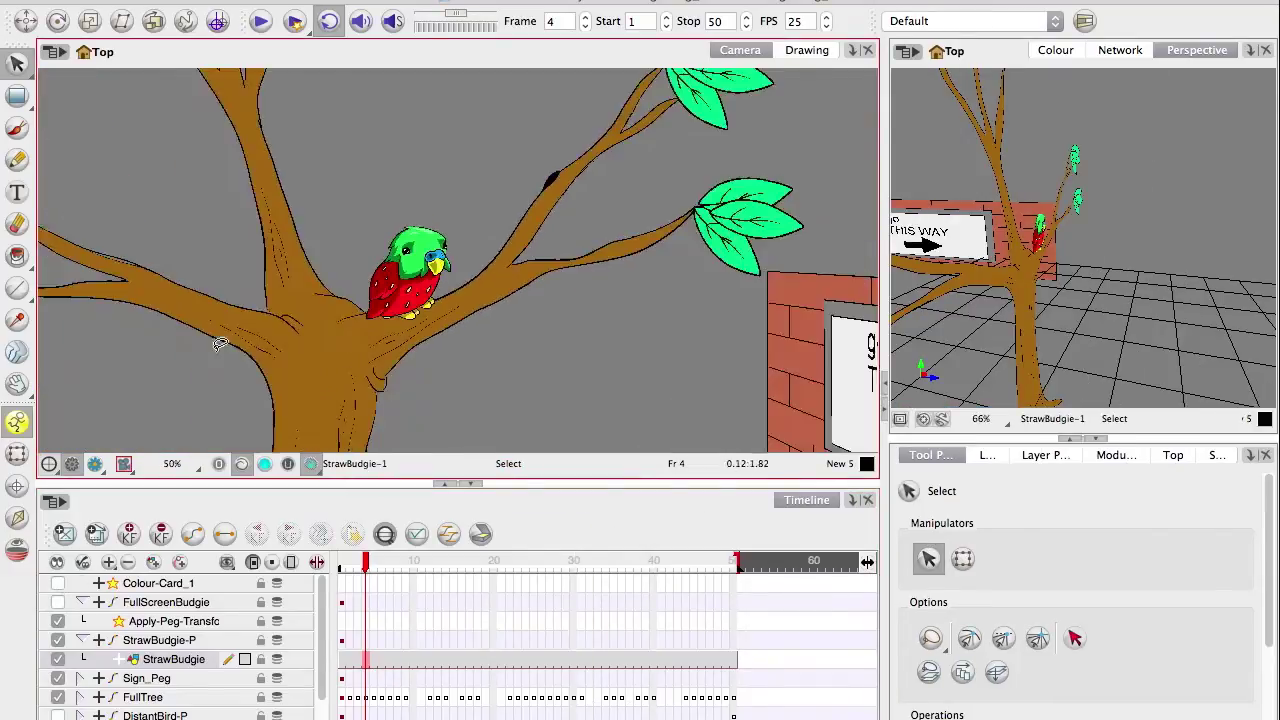
key(1)
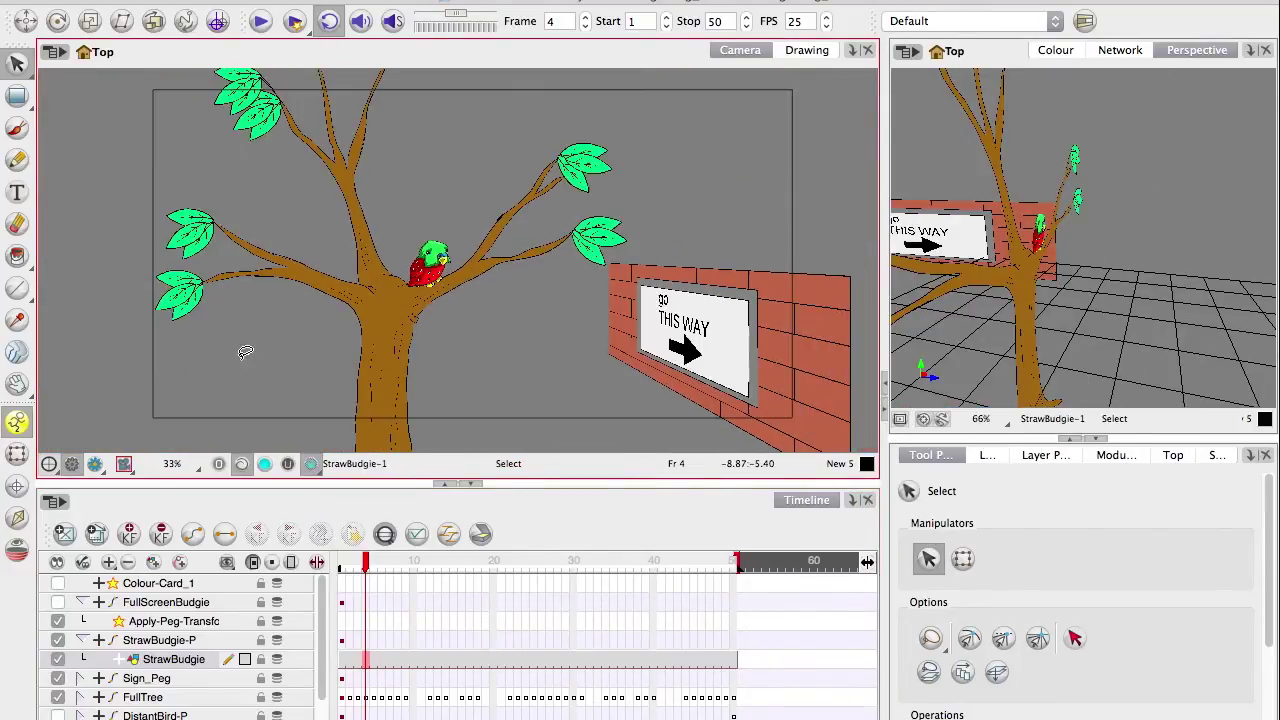
- Show the DistantBird-P and Drawing-P layers in the scene
drag(319, 669, 317, 673)
scroll(183, 692, down, 2)
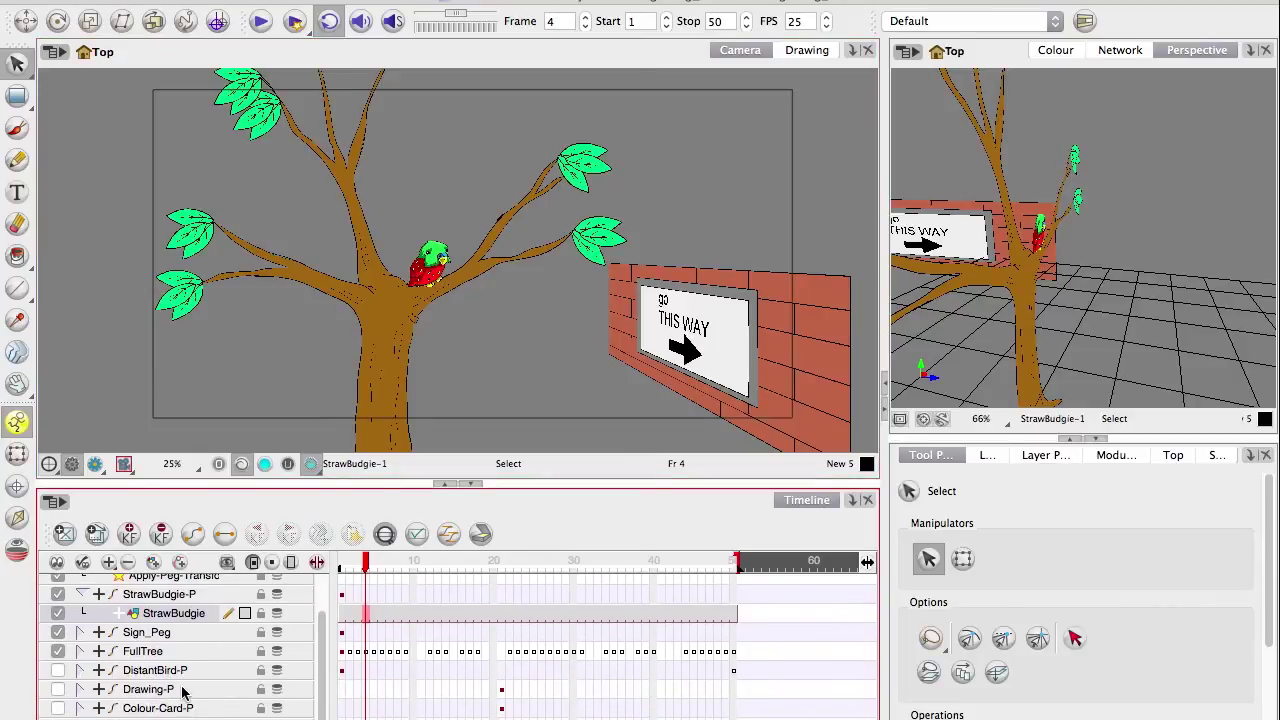
click(58, 670)
click(58, 689)
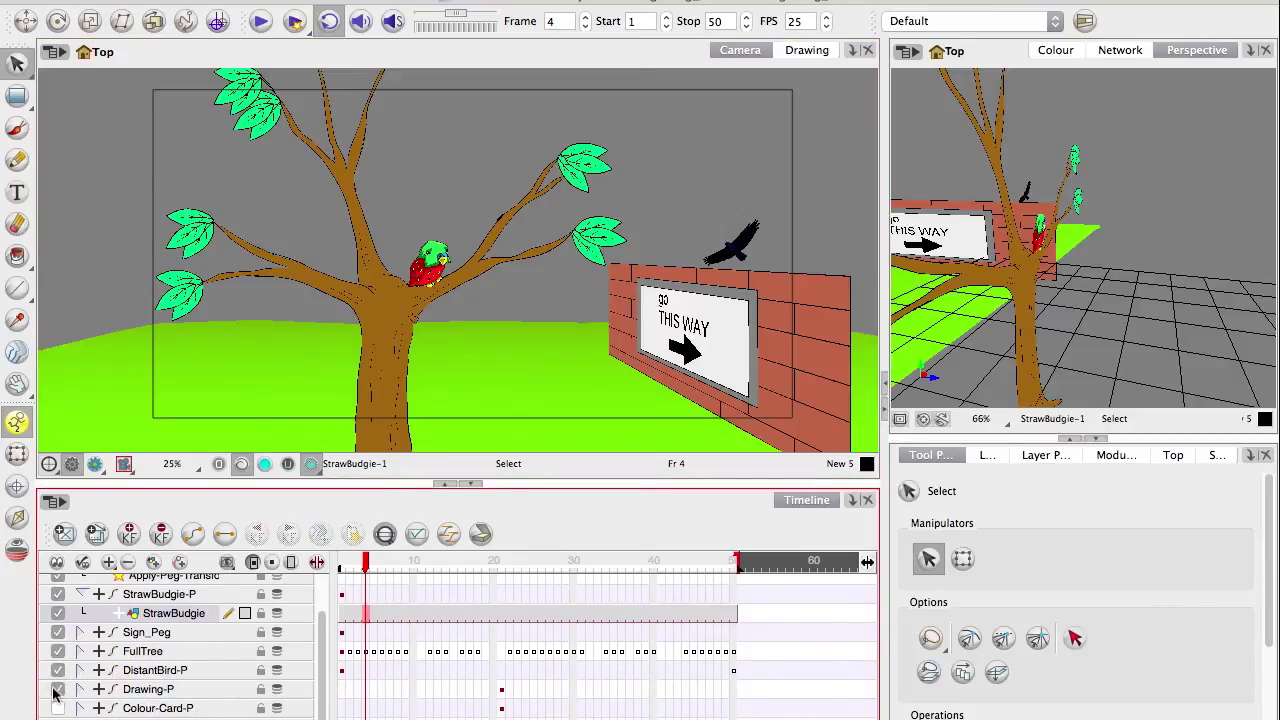
- Show the Colour-Card-P layer as the blue backdrop behind the tree scene and play the animation
click(58, 708)
scroll(243, 349, down, 1)
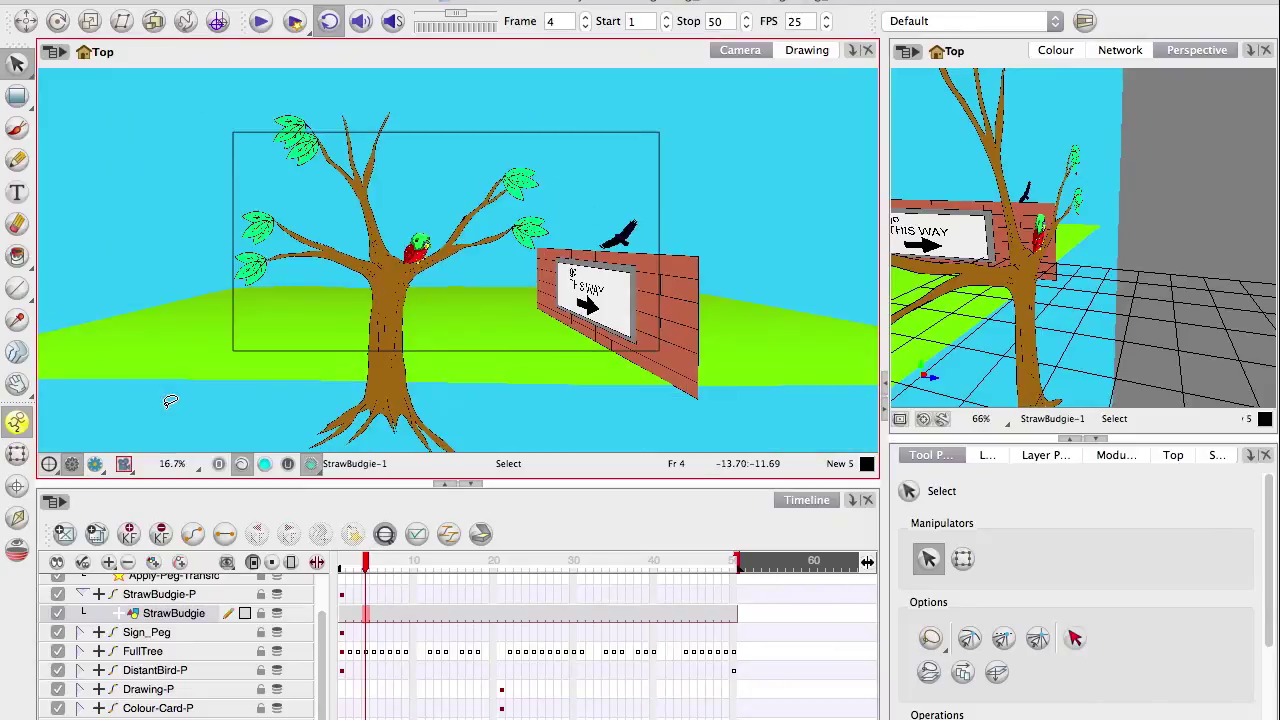
key(space)
drag(273, 348, 248, 358)
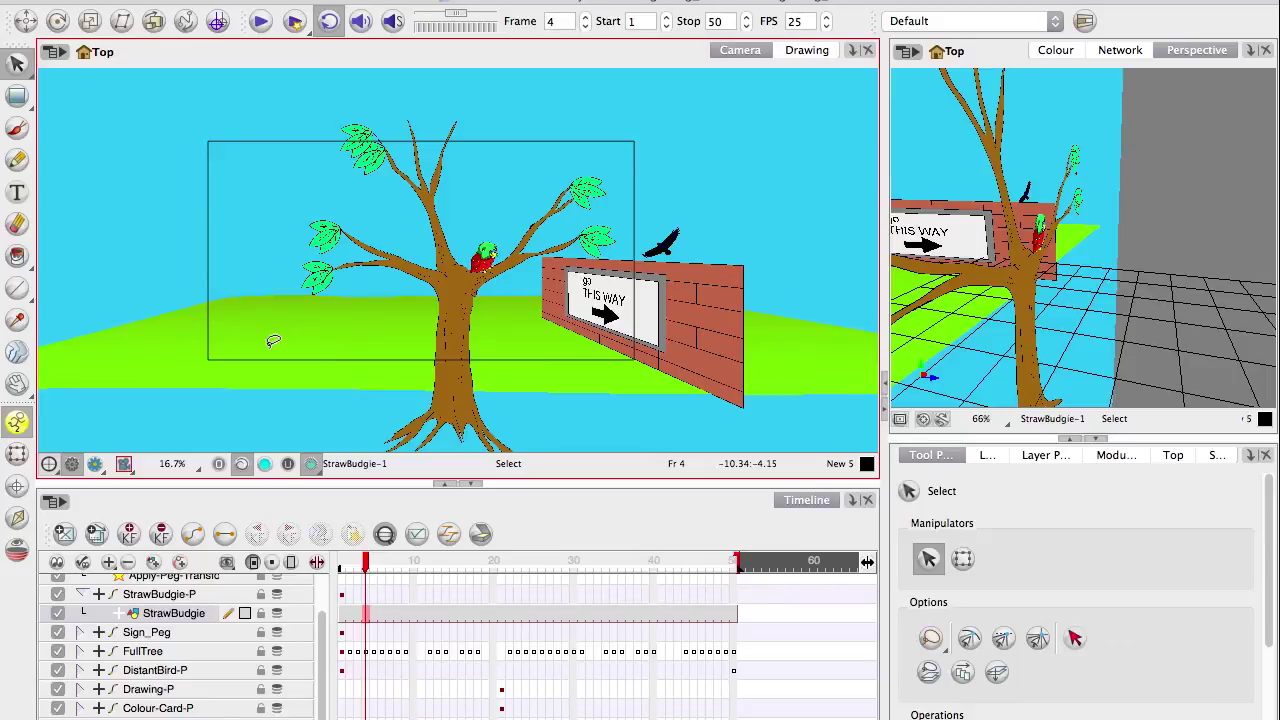
click(260, 21)
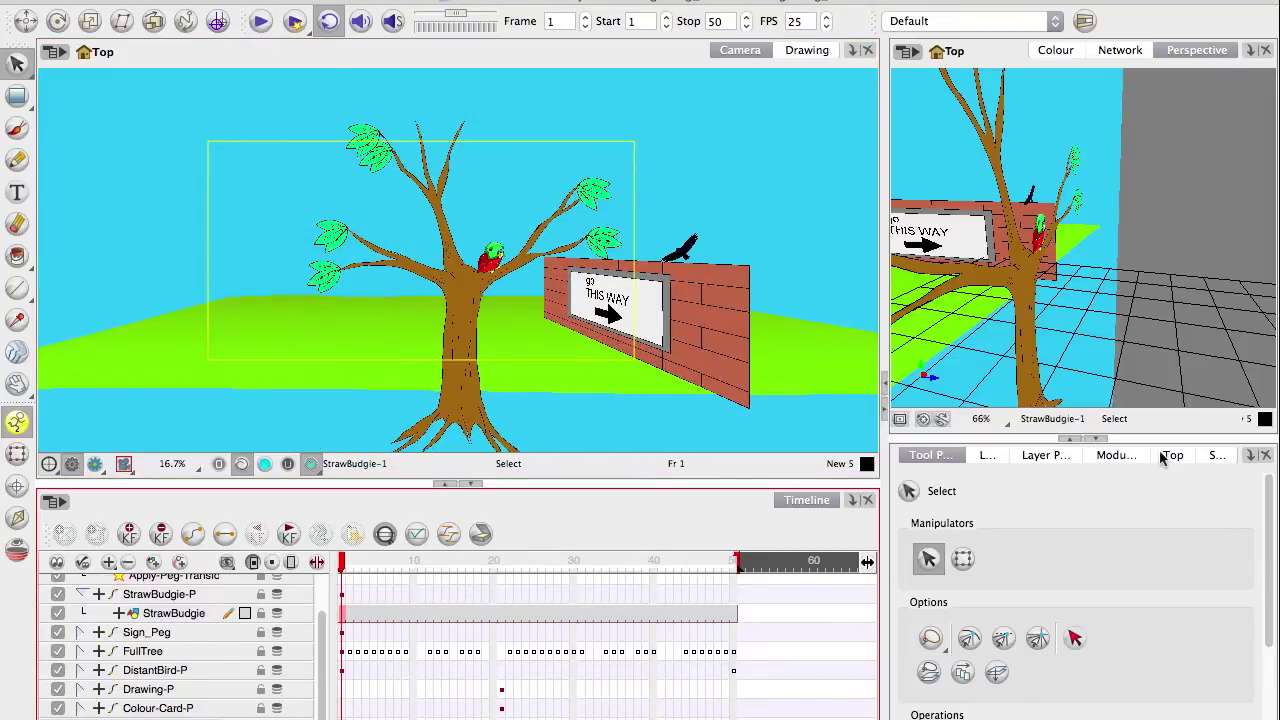
- Move the camera forward in the Top view to close in on the budgie, and examine its frame within the wider tree scene
click(1165, 456)
click(57, 21)
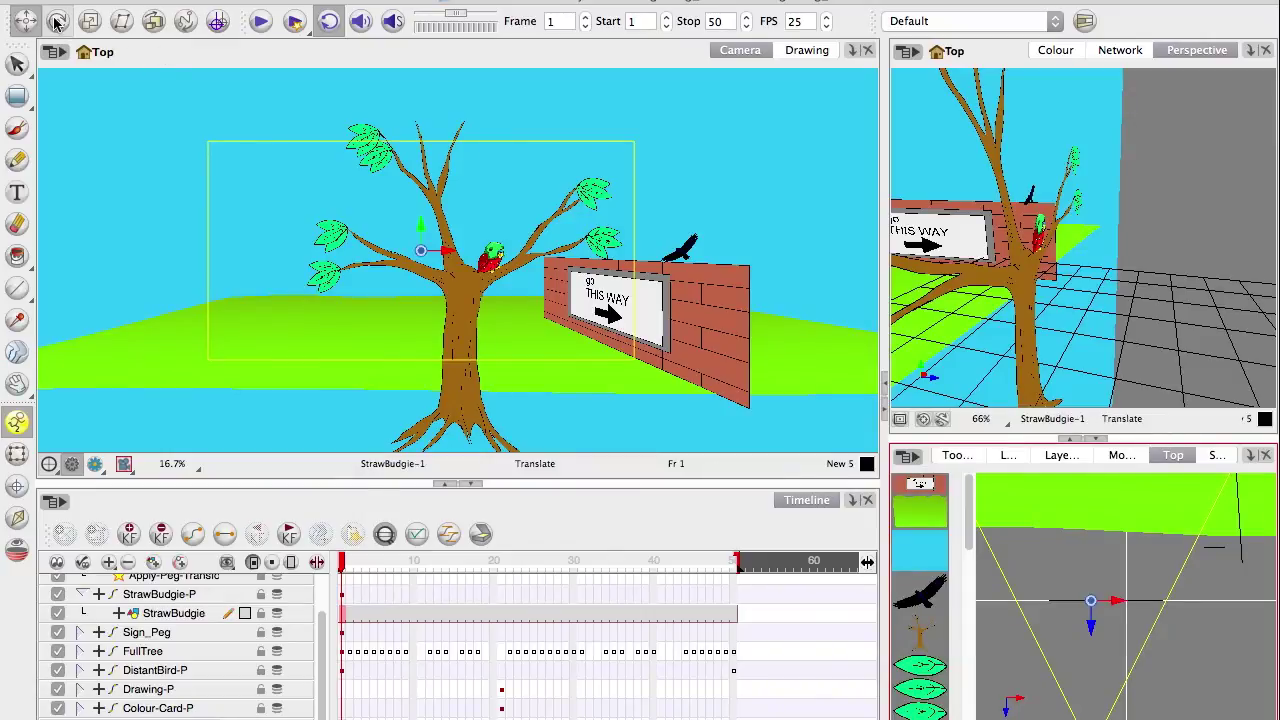
drag(1037, 692, 1079, 537)
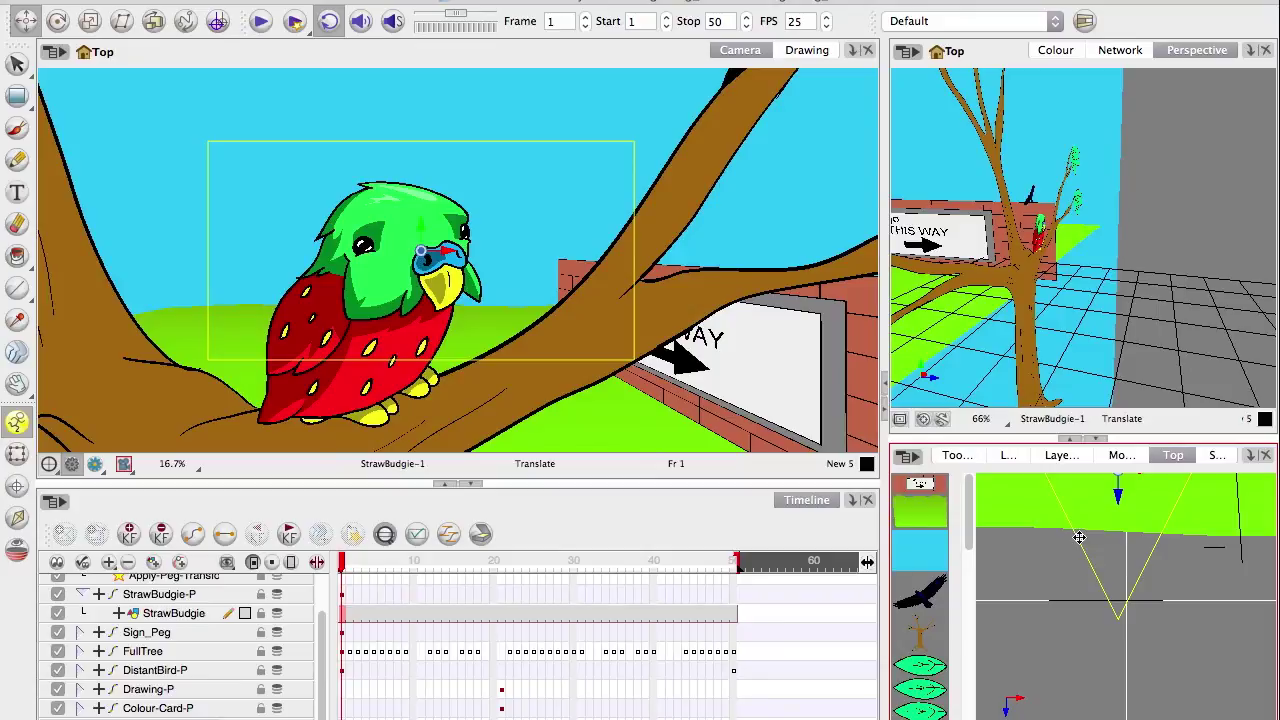
scroll(266, 357, down, 5)
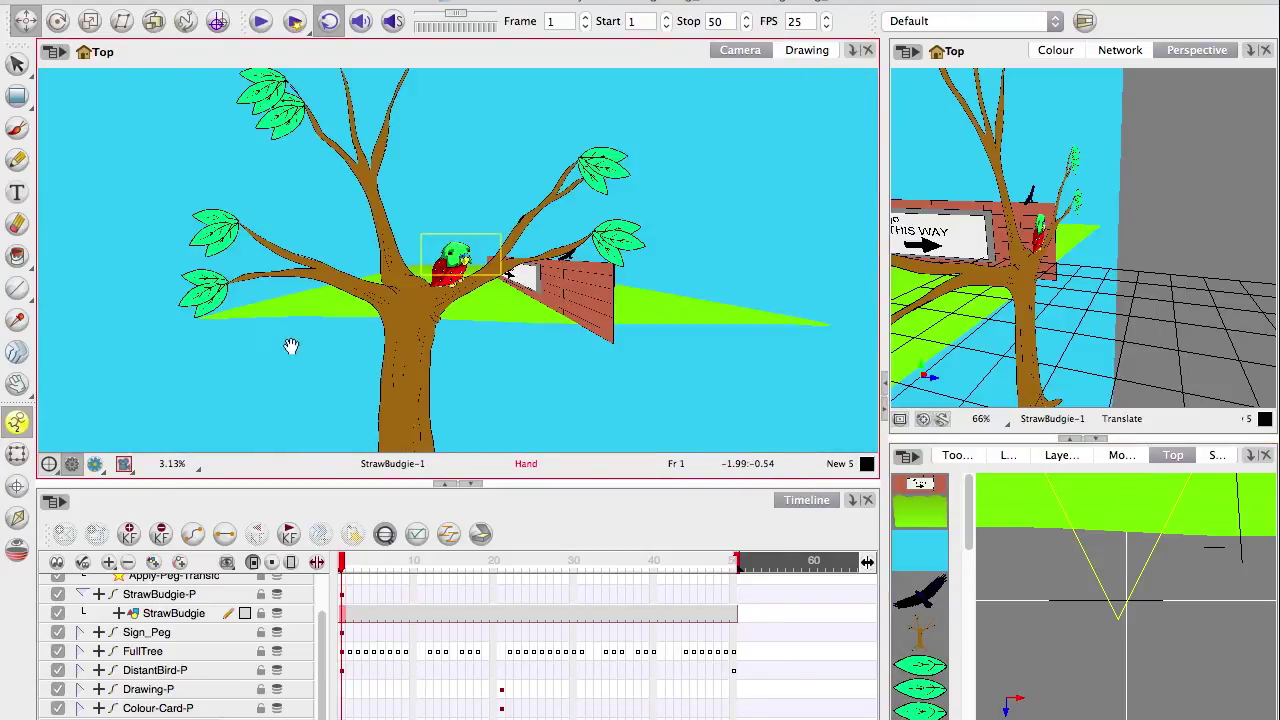
scroll(295, 338, up, 1)
drag(304, 330, 341, 390)
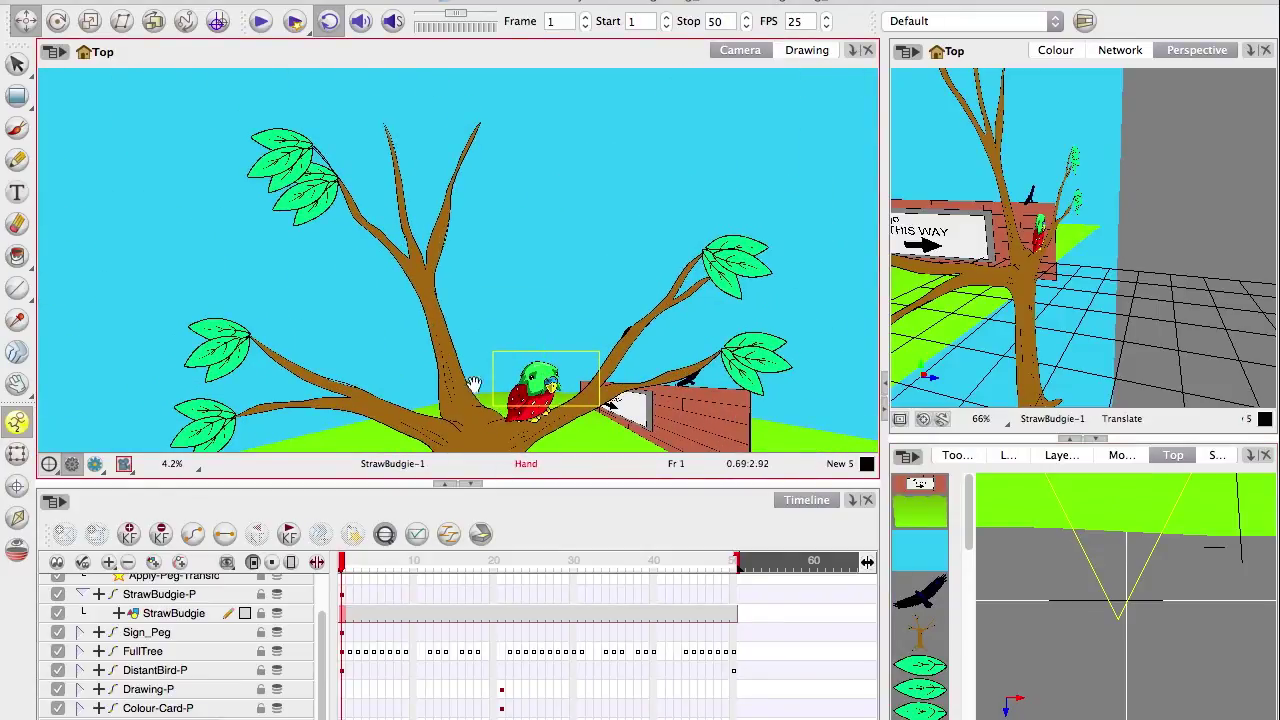
drag(472, 386, 489, 330)
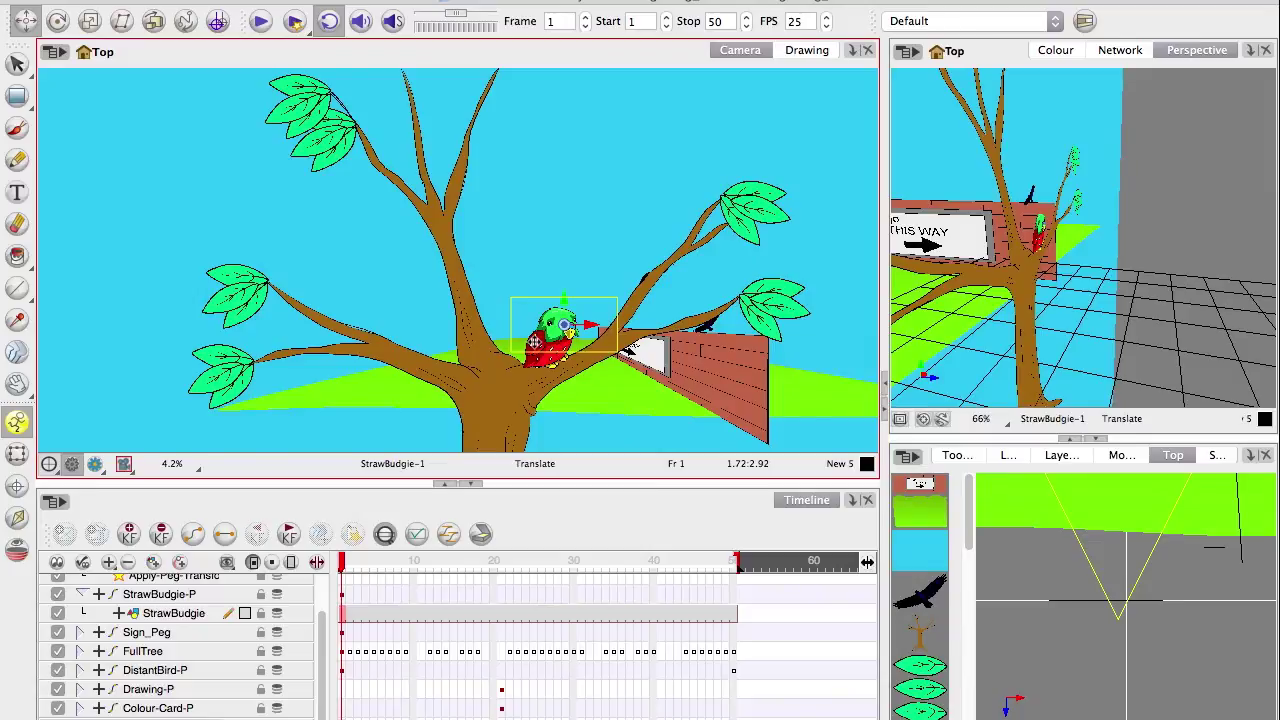